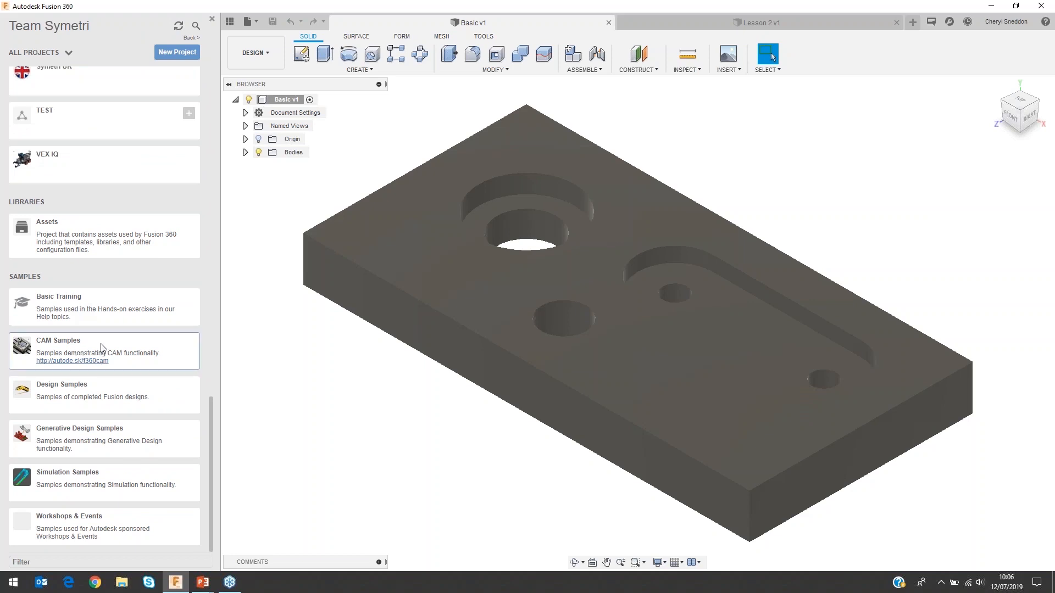
- Open the CAM Samples project and look through its folders and sample models
left_click(101, 348)
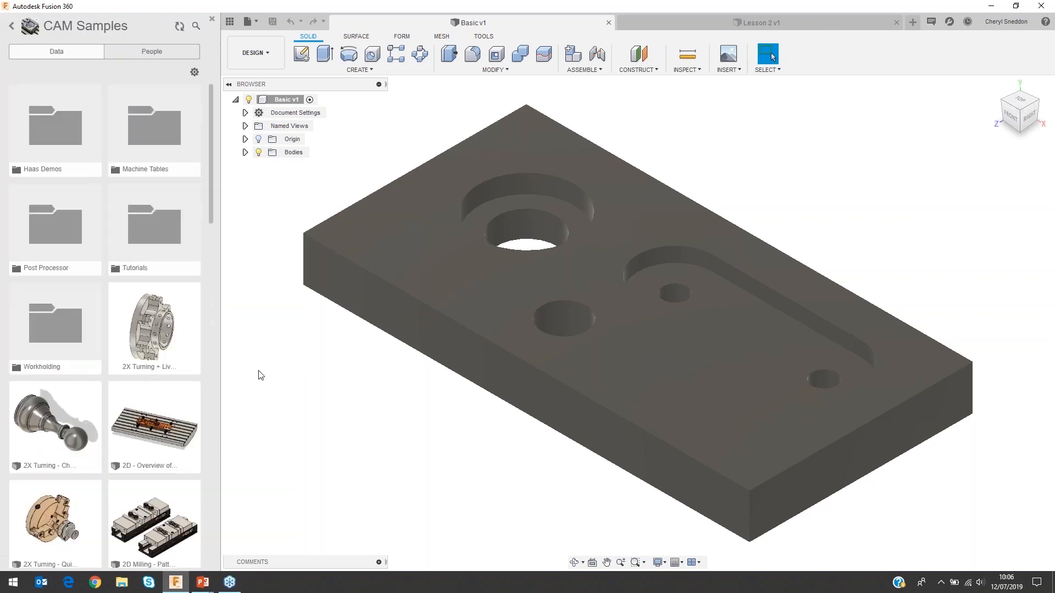
scroll(154, 379, "down", 4)
scroll(154, 379, "down", 3)
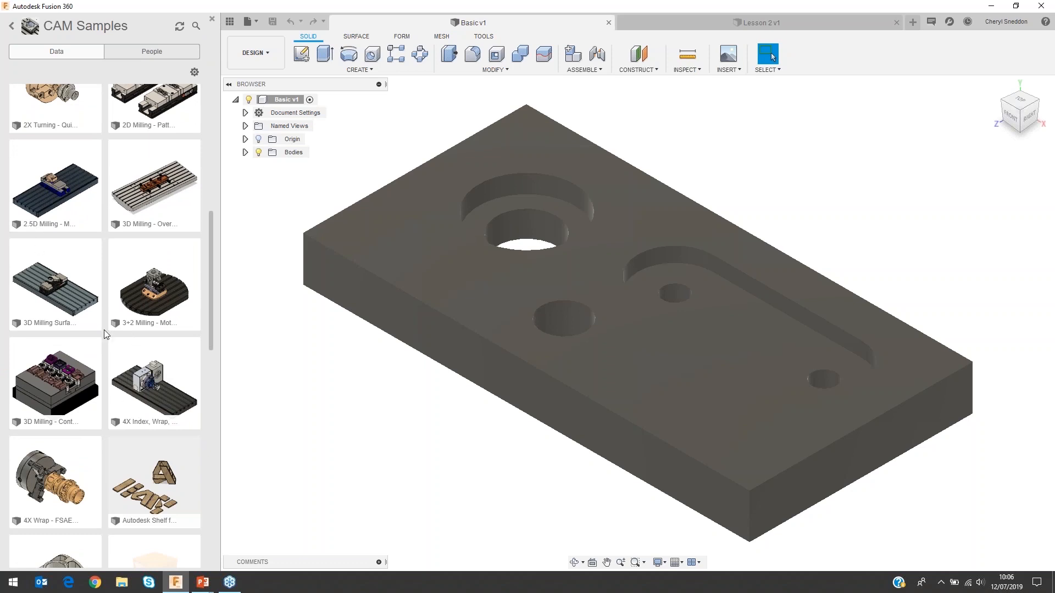
scroll(152, 333, "down", 3)
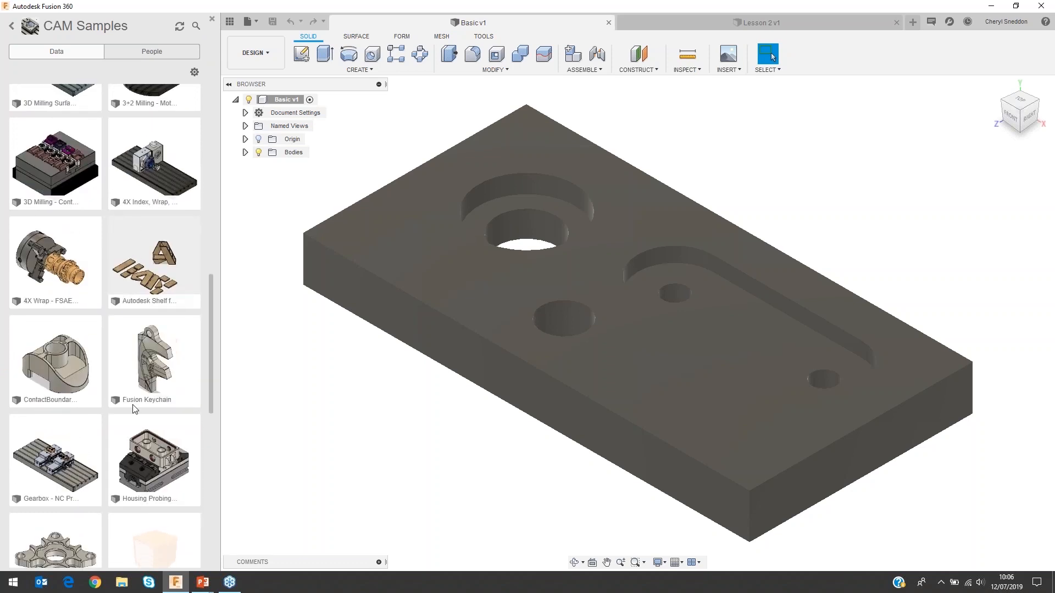
scroll(133, 409, "down", 6)
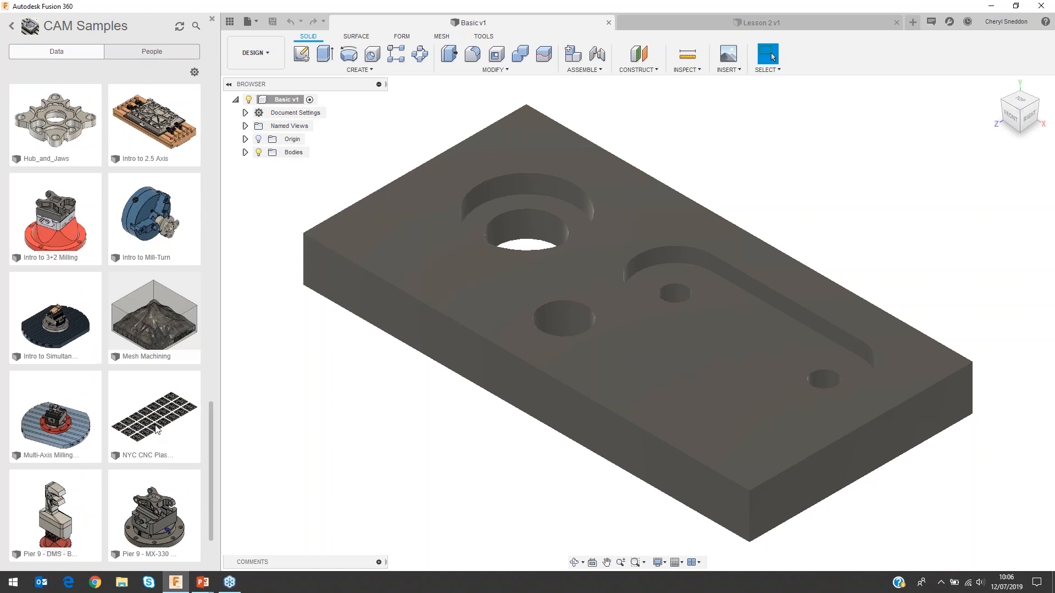
scroll(147, 396, "up", 10)
scroll(146, 334, "up", 7)
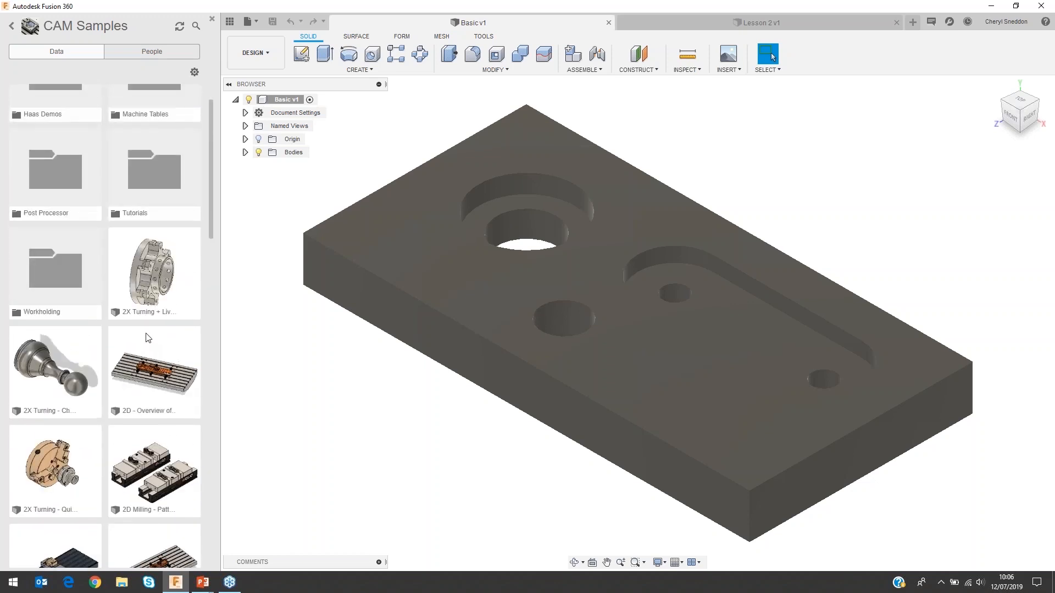
scroll(163, 335, "up", 1)
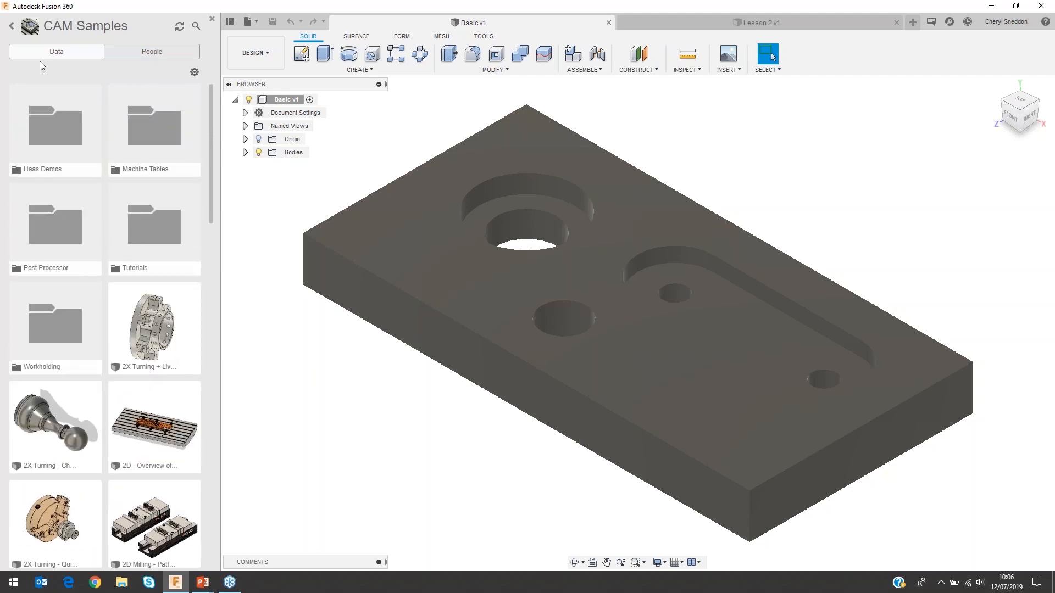
- Return to the project list and open the CAM Conundrum folder in the Fusion 360 Webinars project
left_click(11, 26)
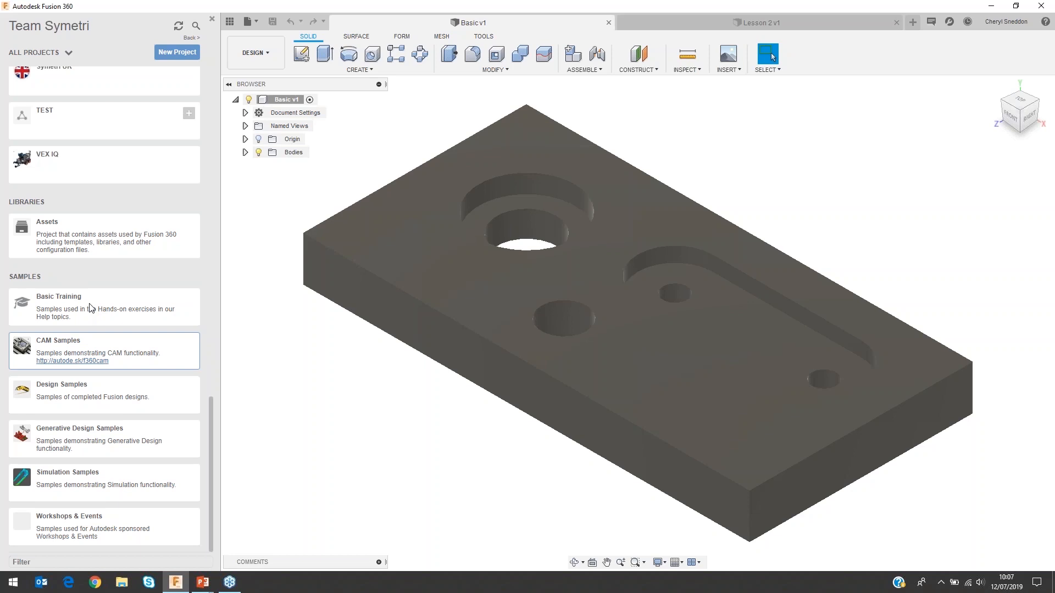
scroll(134, 192, "up", 15)
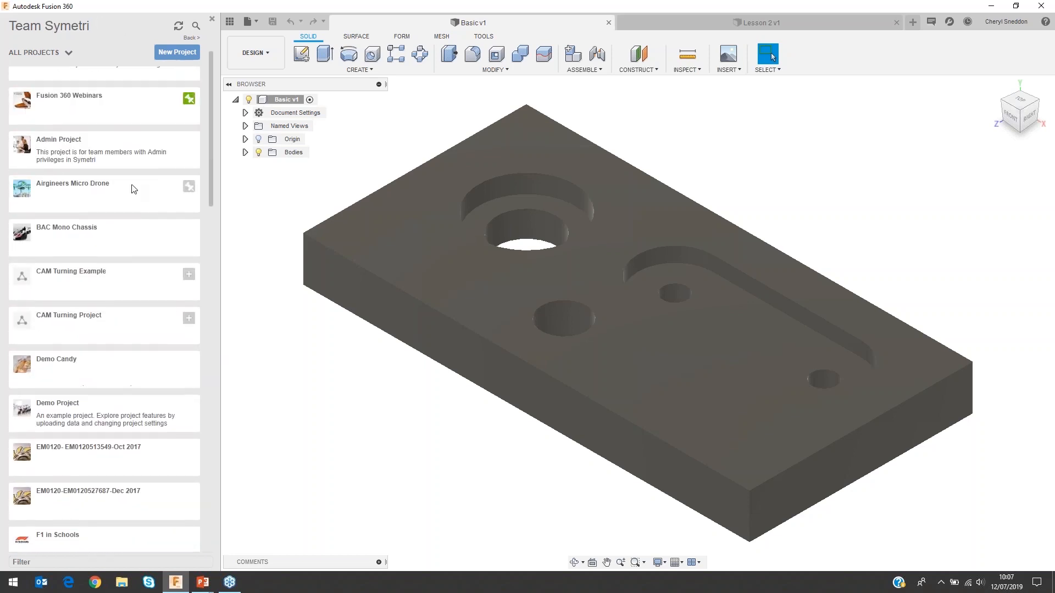
scroll(121, 165, "up", 1)
left_click(86, 137)
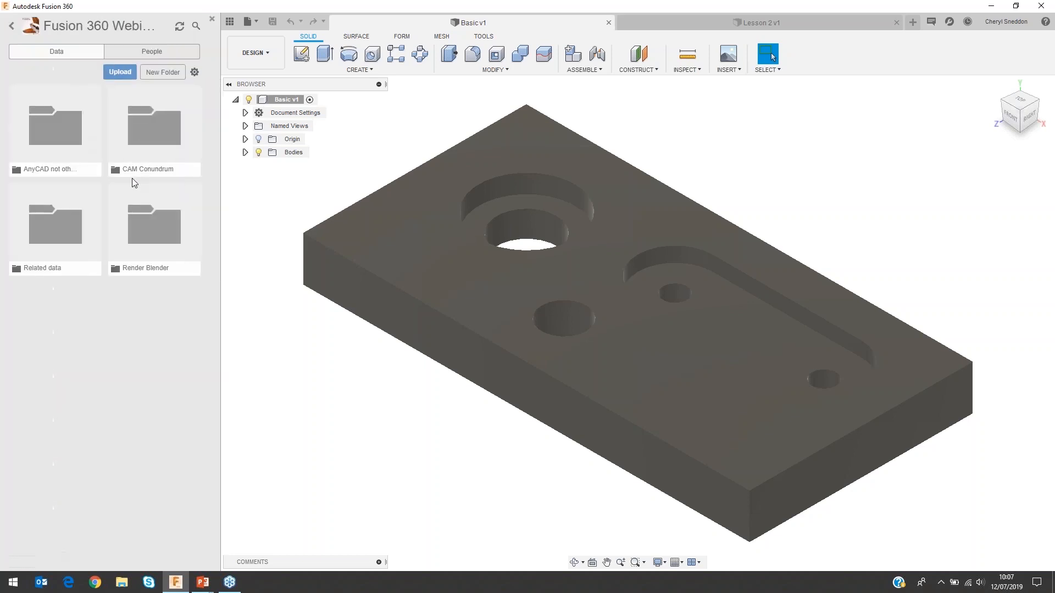
left_click(146, 129)
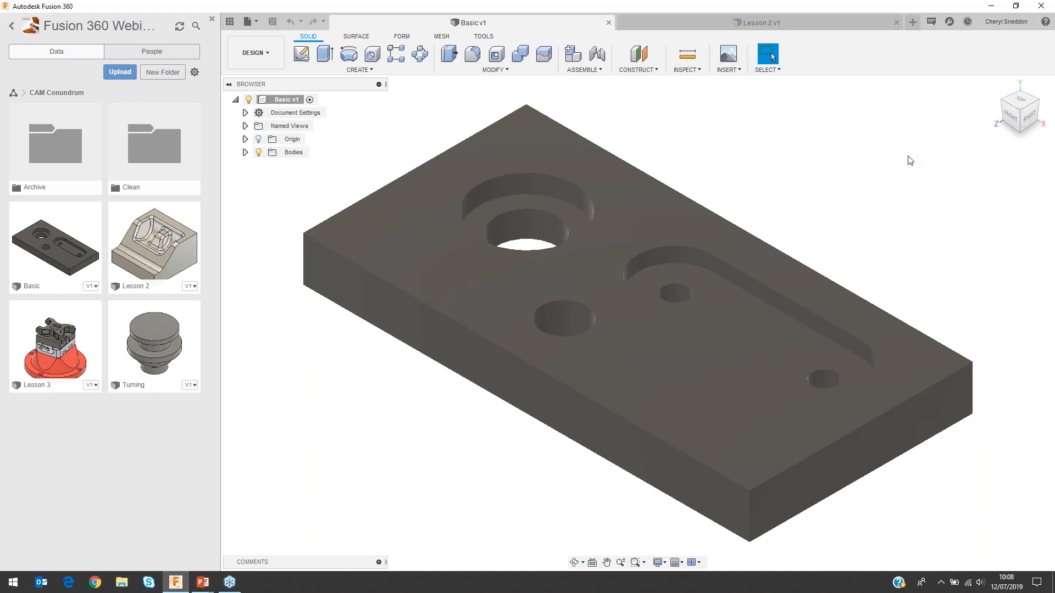
- Switch the Basic plate design to the Manufacture workspace and hide the project data
left_click(268, 59)
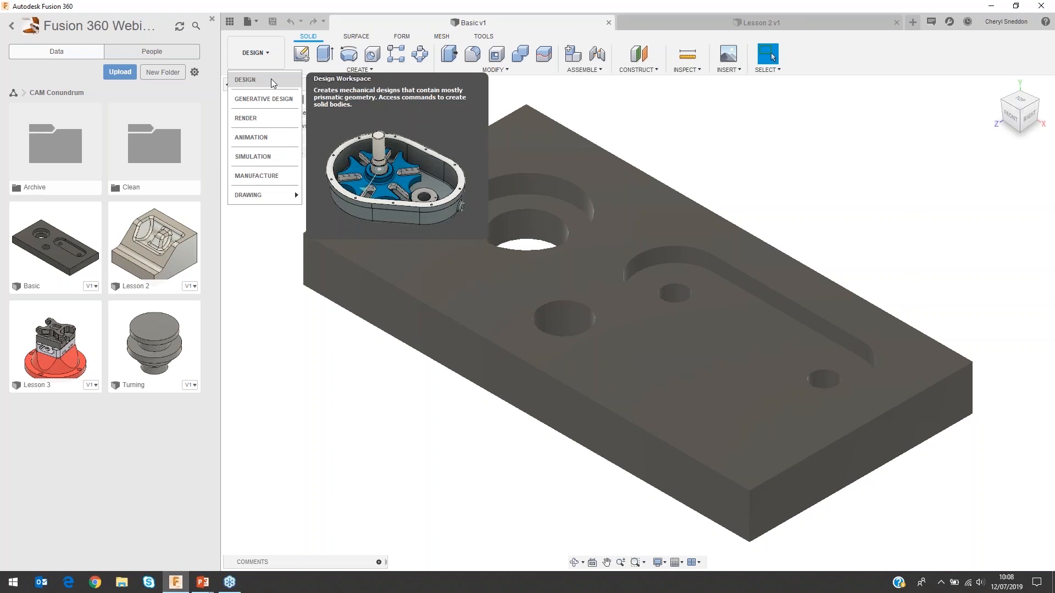
left_click(260, 175)
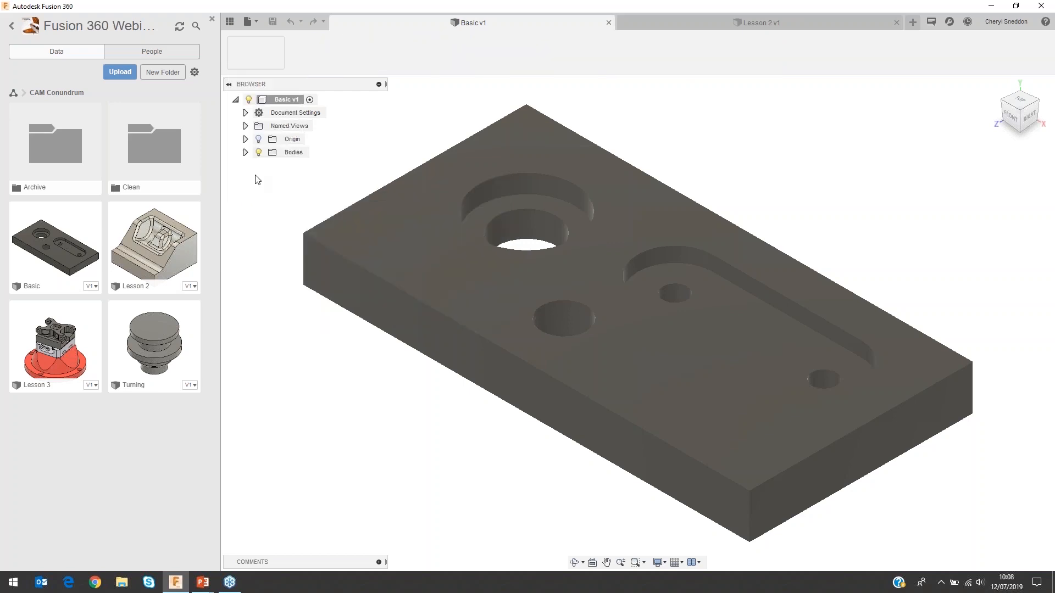
left_click(230, 21)
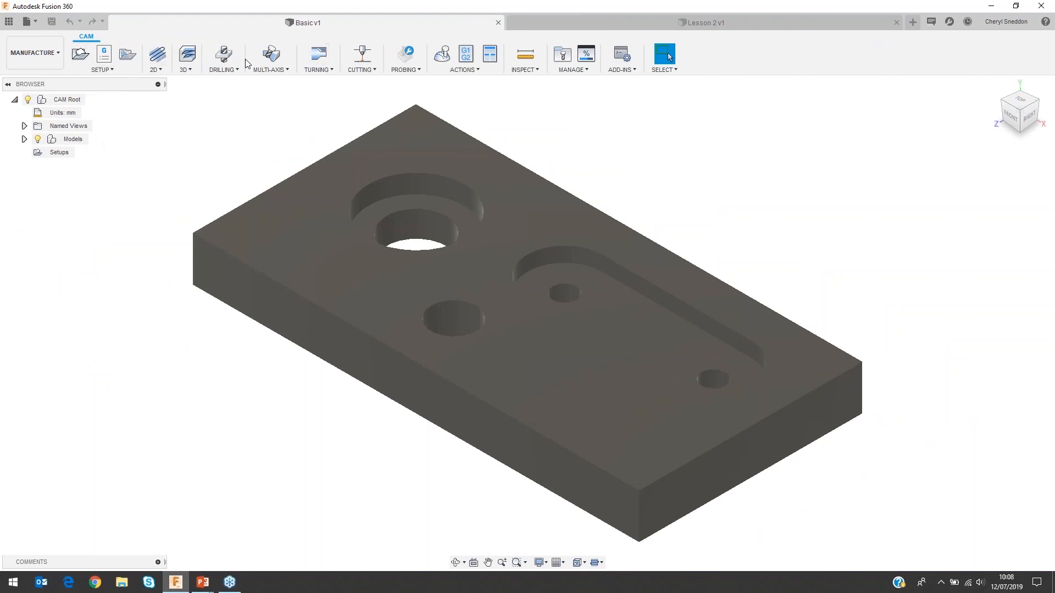
- Start a new setup for the plate with Milling as the operation type
left_click(82, 57)
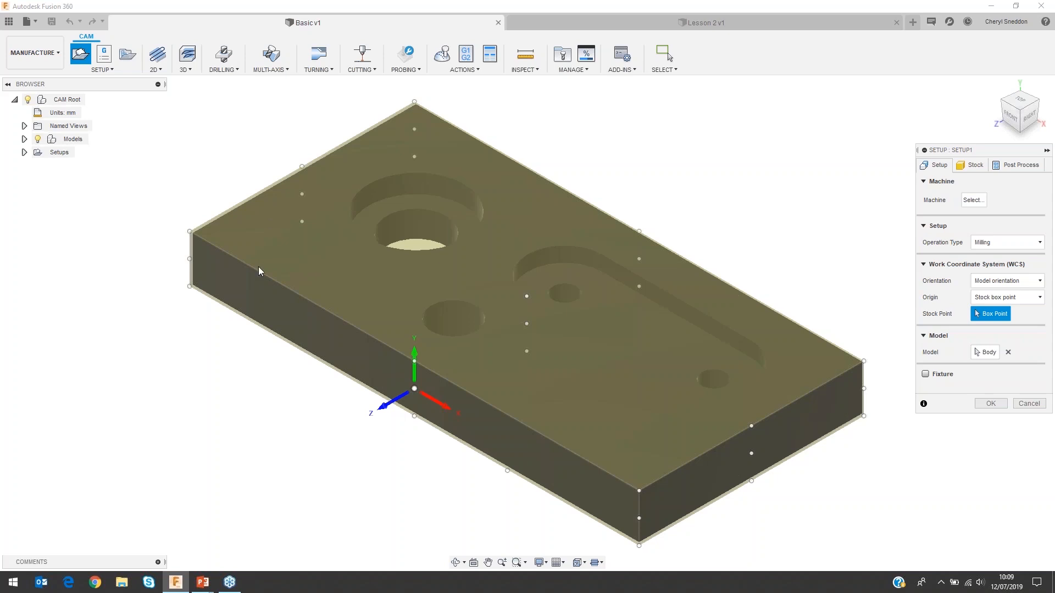
scroll(202, 255, "up", 5)
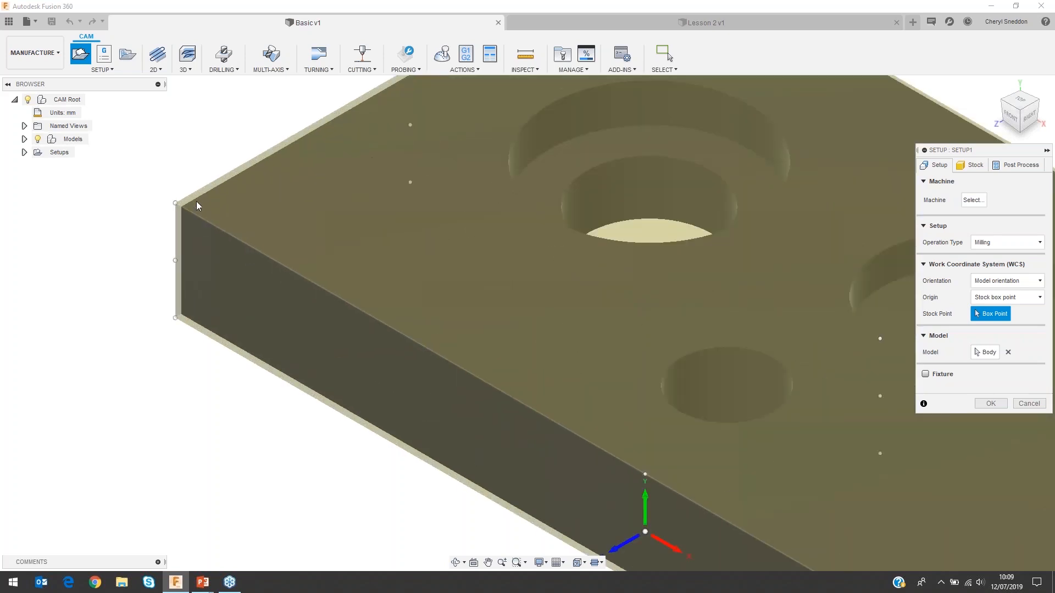
scroll(184, 240, "down", 5)
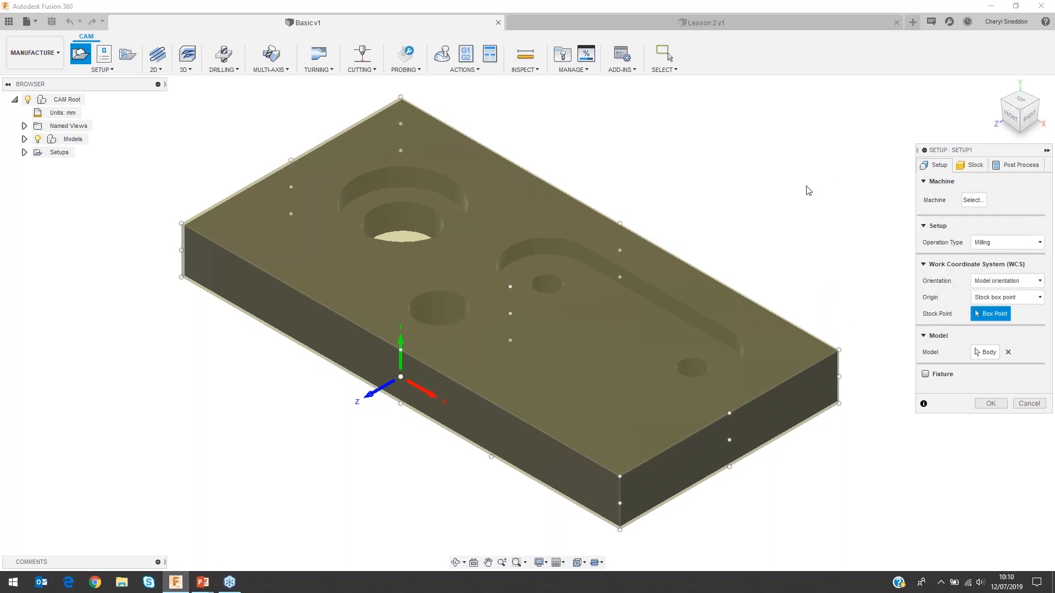
left_click(1003, 245)
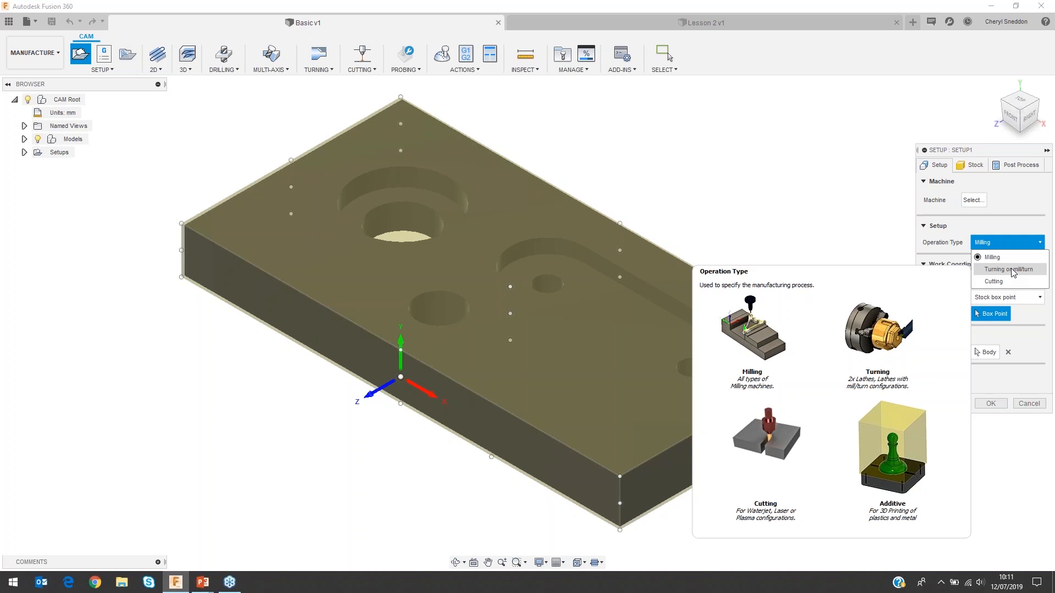
left_click(1005, 257)
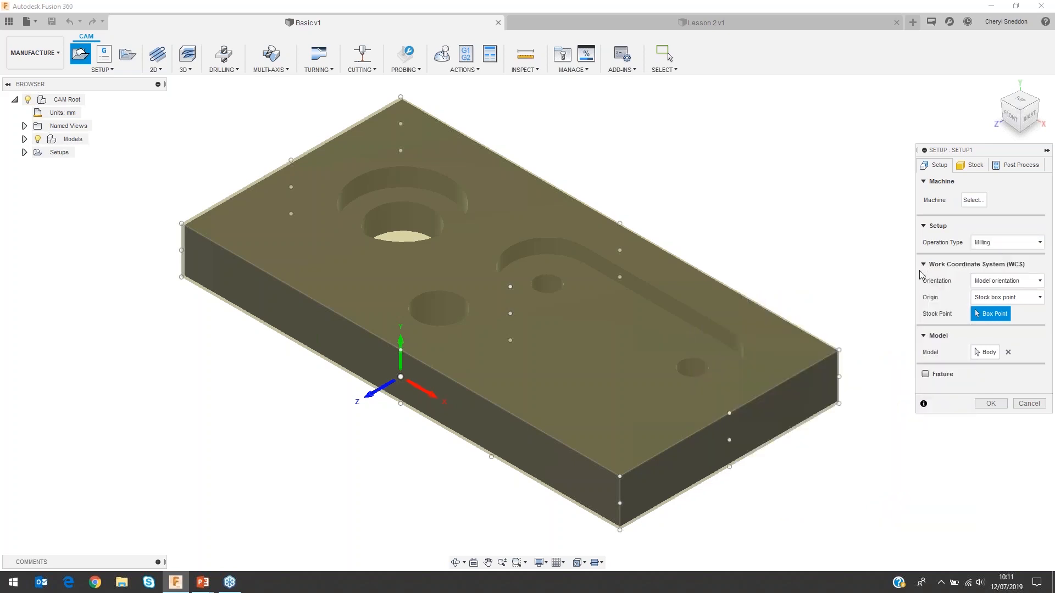
- Orient the work coordinate system by Z axis/plane and X axis, using the plate's vertical corner edge as the Z axis
left_click(1017, 283)
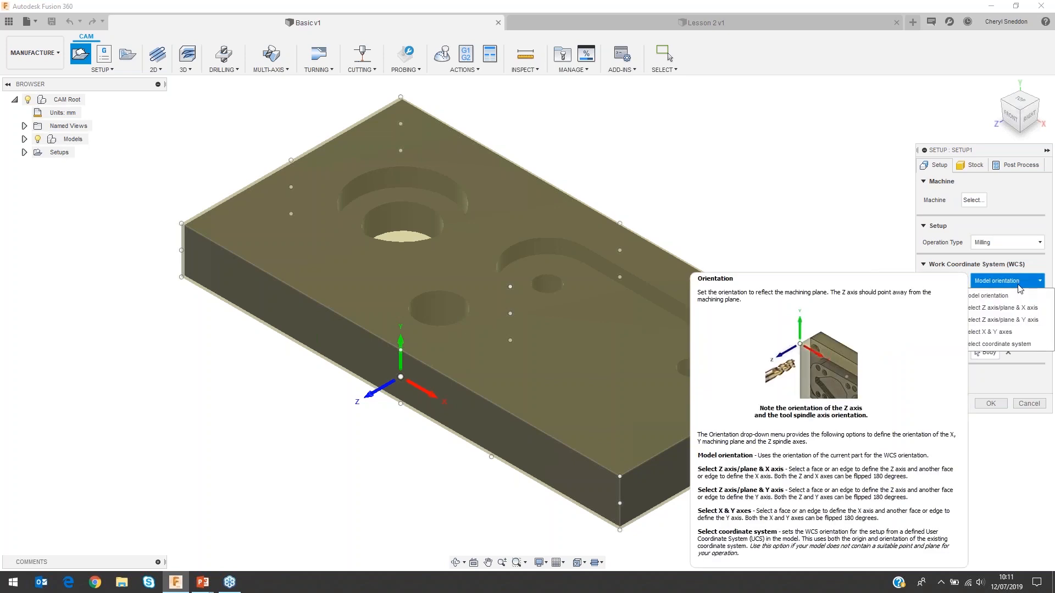
left_click(1000, 308)
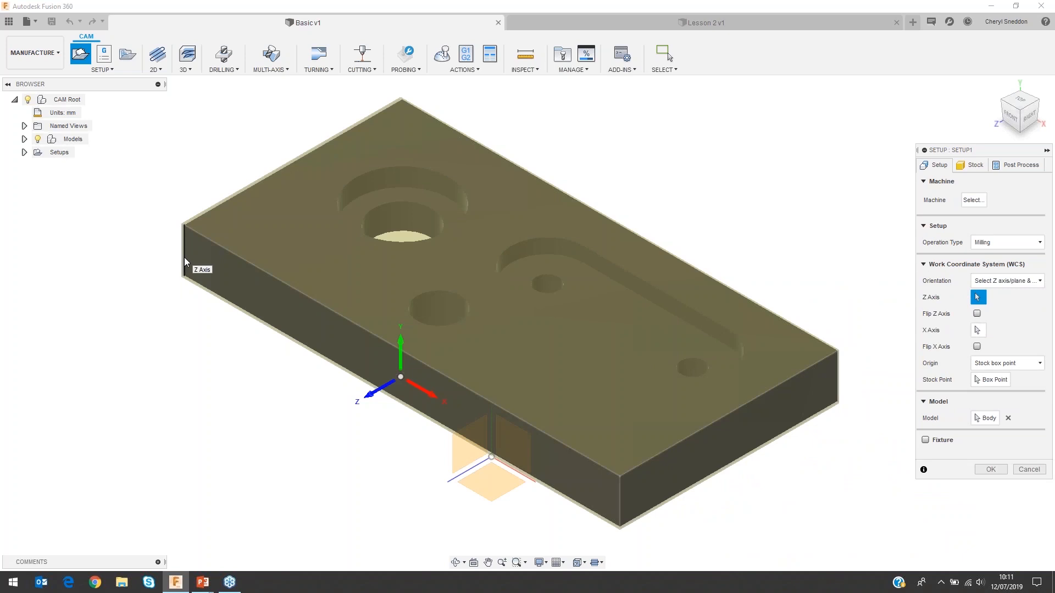
left_click(185, 261)
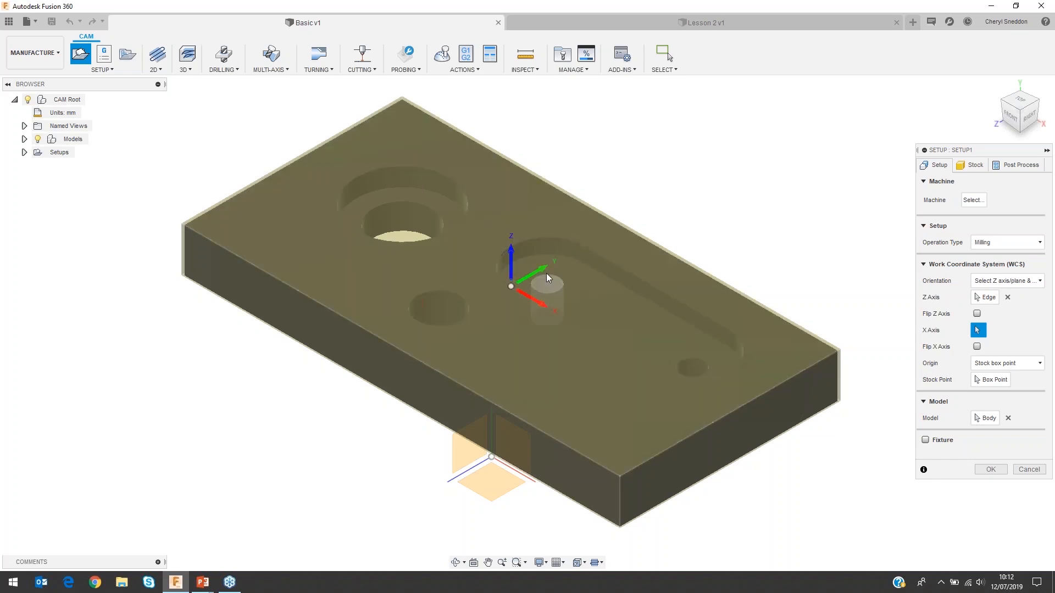
- Keep Stock box point as the origin and place it on the stock's upper corner above the Z-axis edge
left_click(1000, 362)
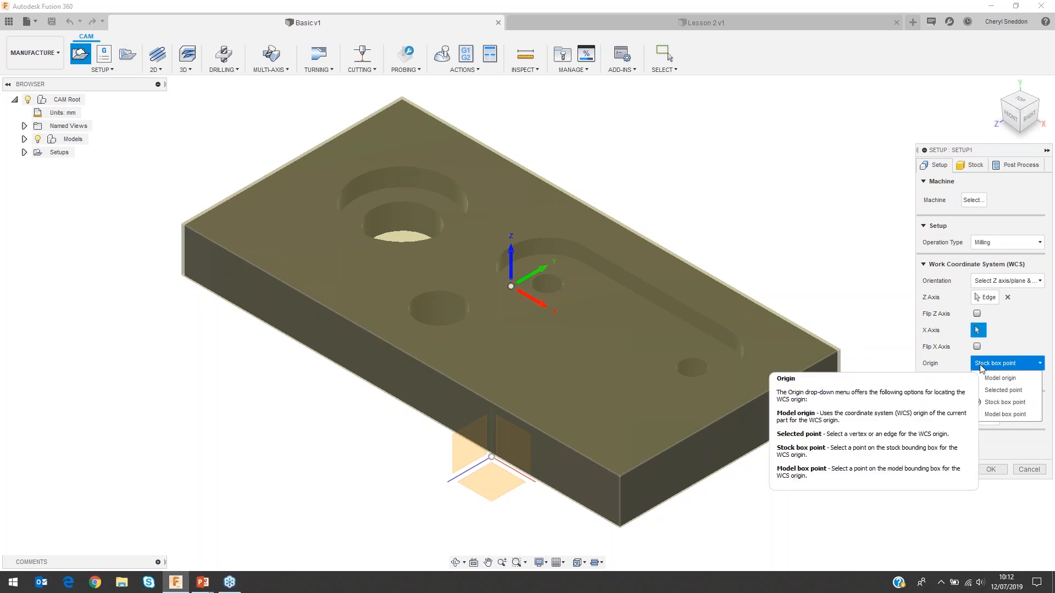
left_click(1004, 366)
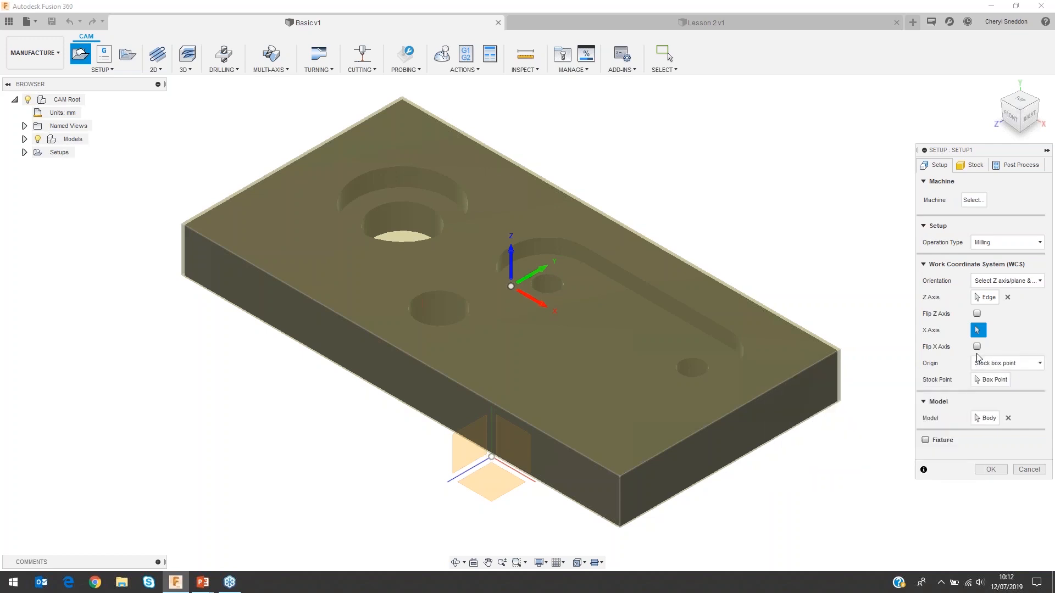
left_click(997, 382)
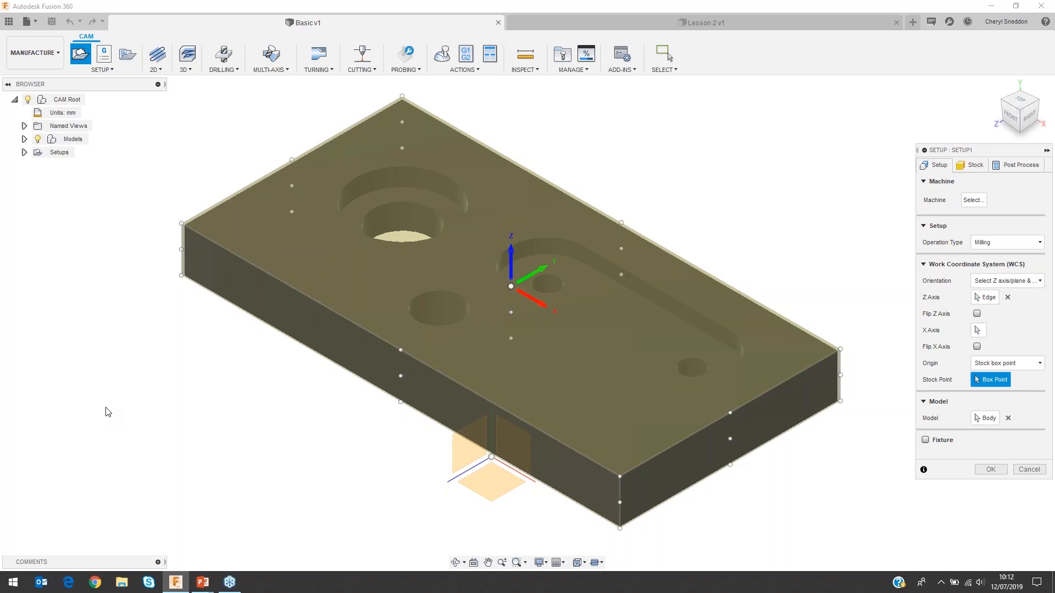
left_click(182, 224)
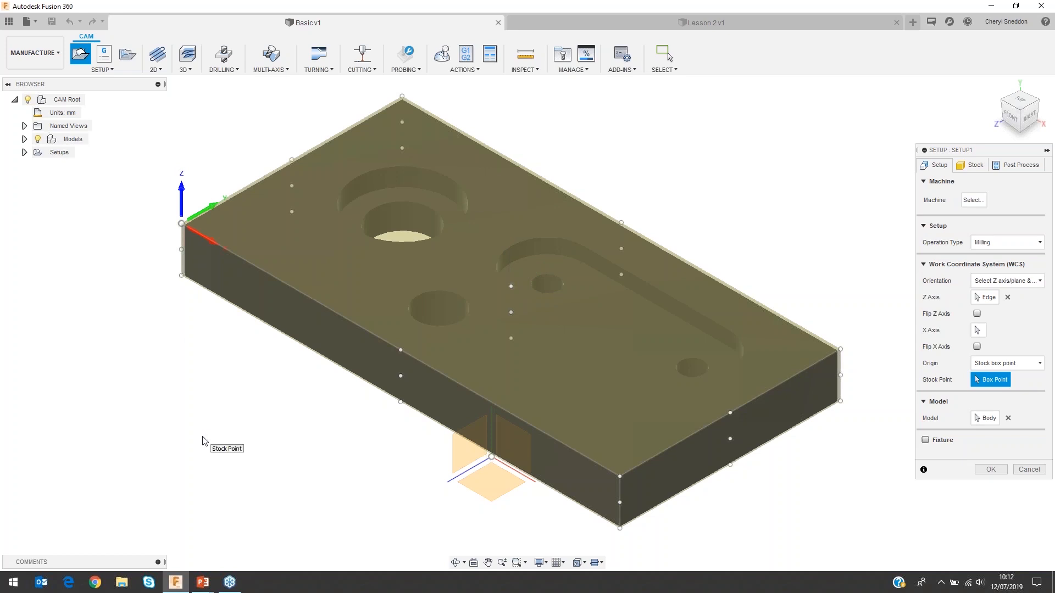
left_click(986, 419)
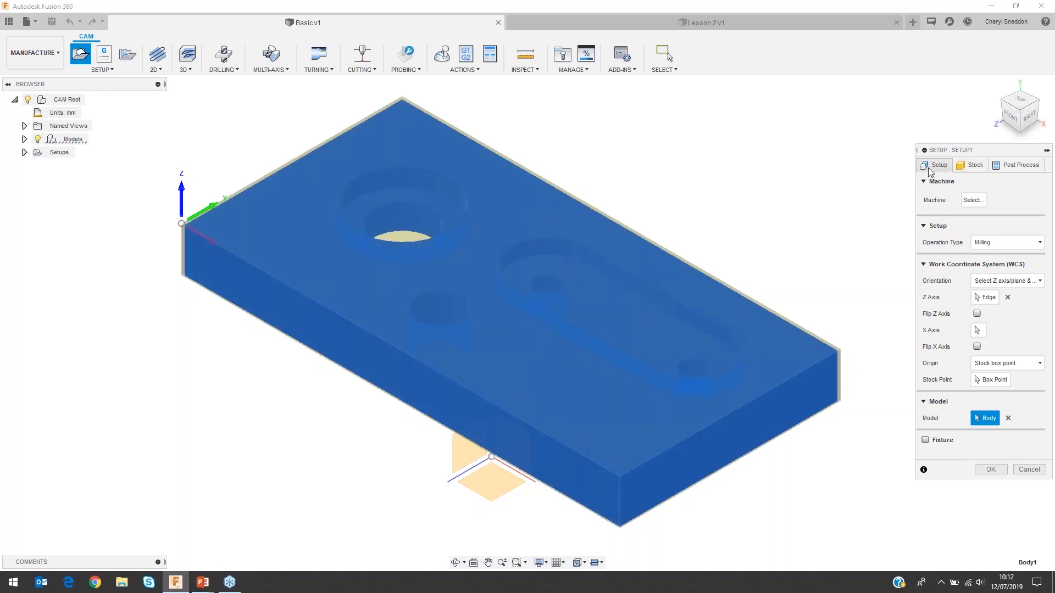
- Set the stock offset mode to No additional stock, review the setup's other settings and create the setup
left_click(976, 166)
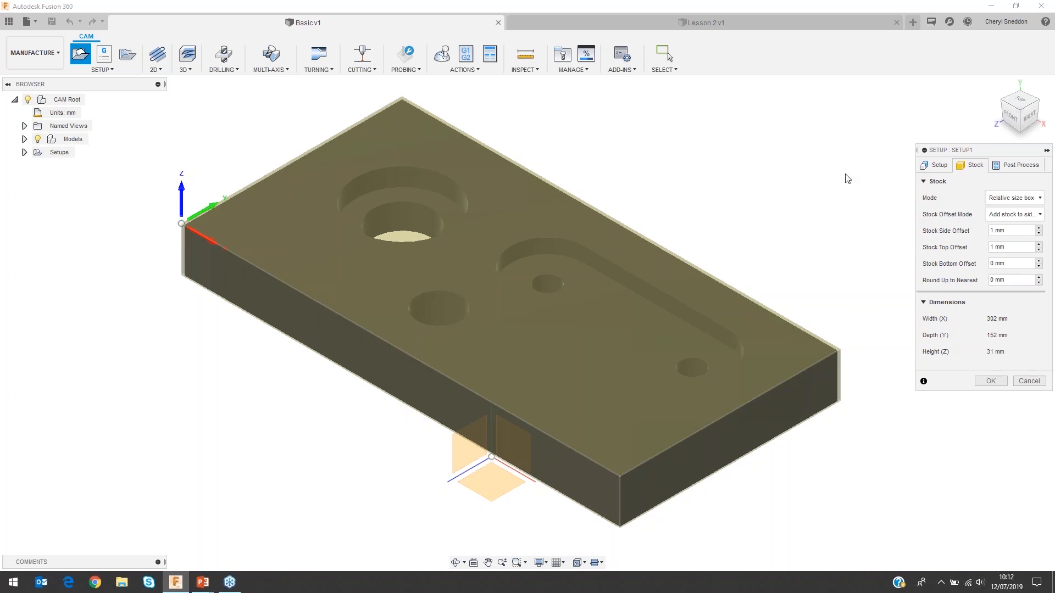
left_click(1015, 214)
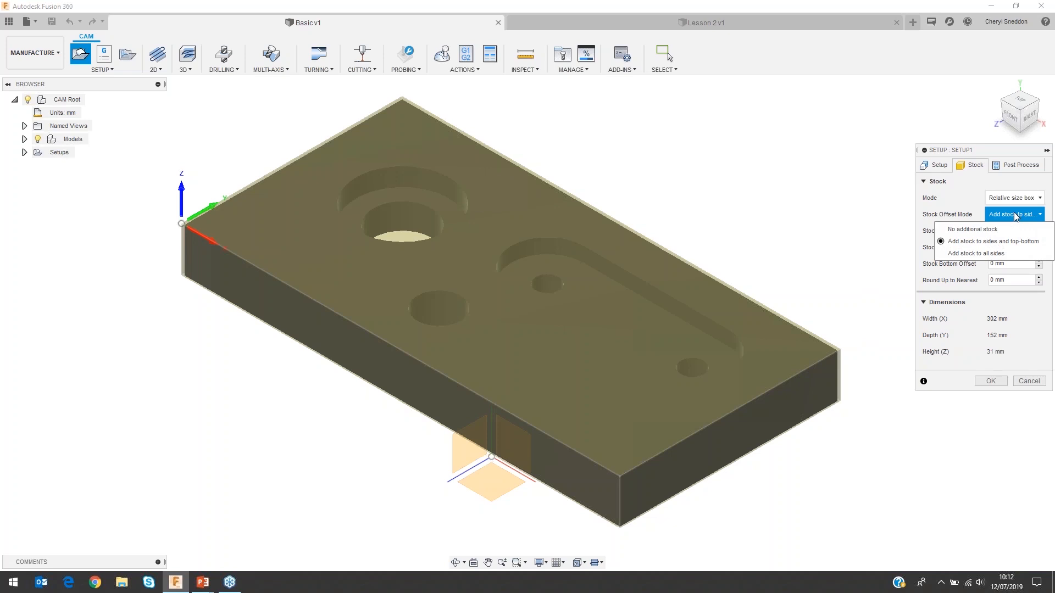
left_click(985, 230)
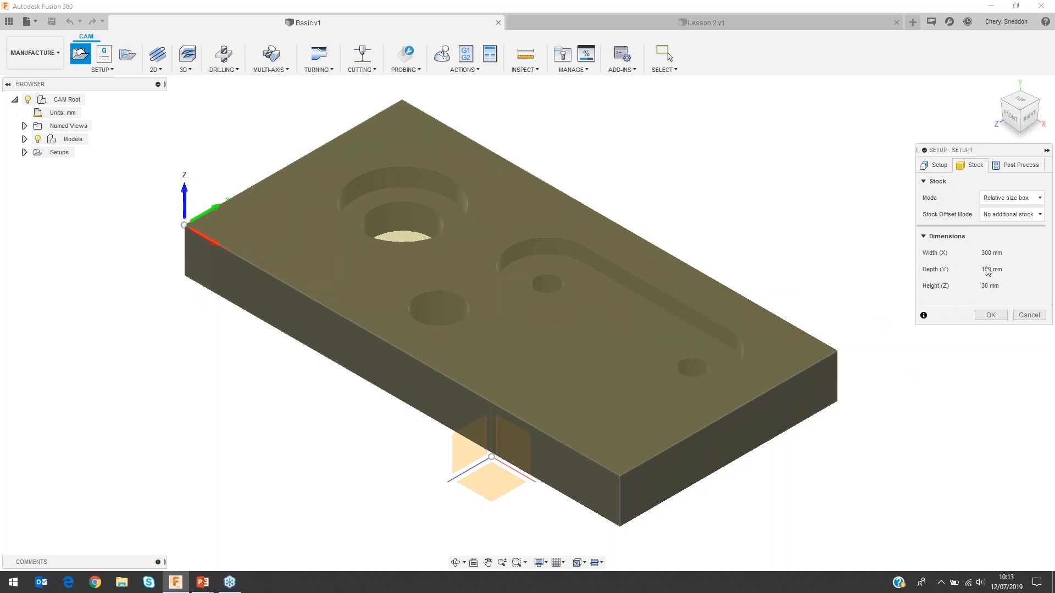
left_click(1018, 166)
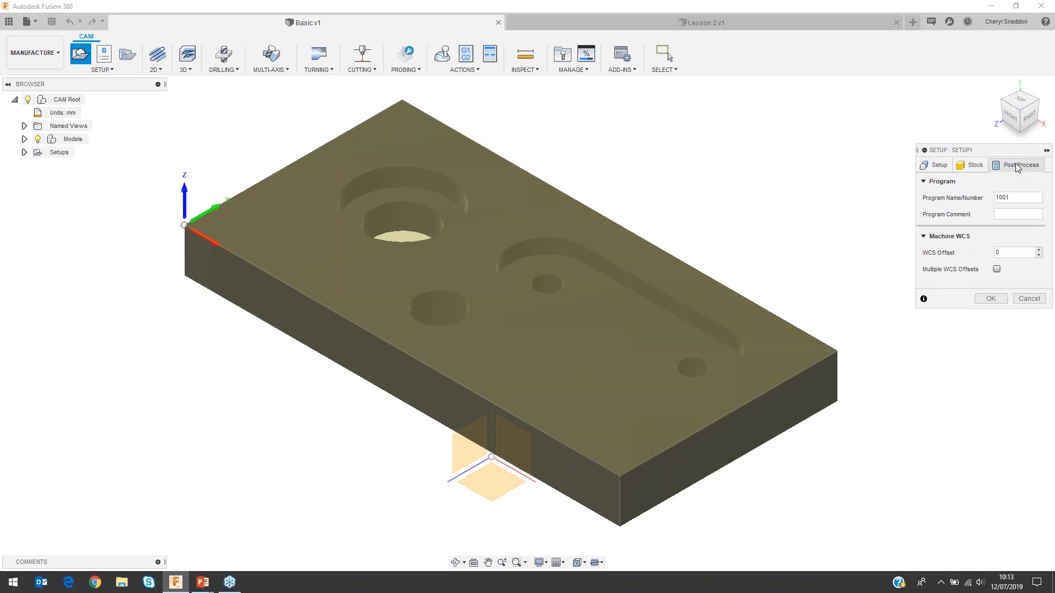
left_click(970, 166)
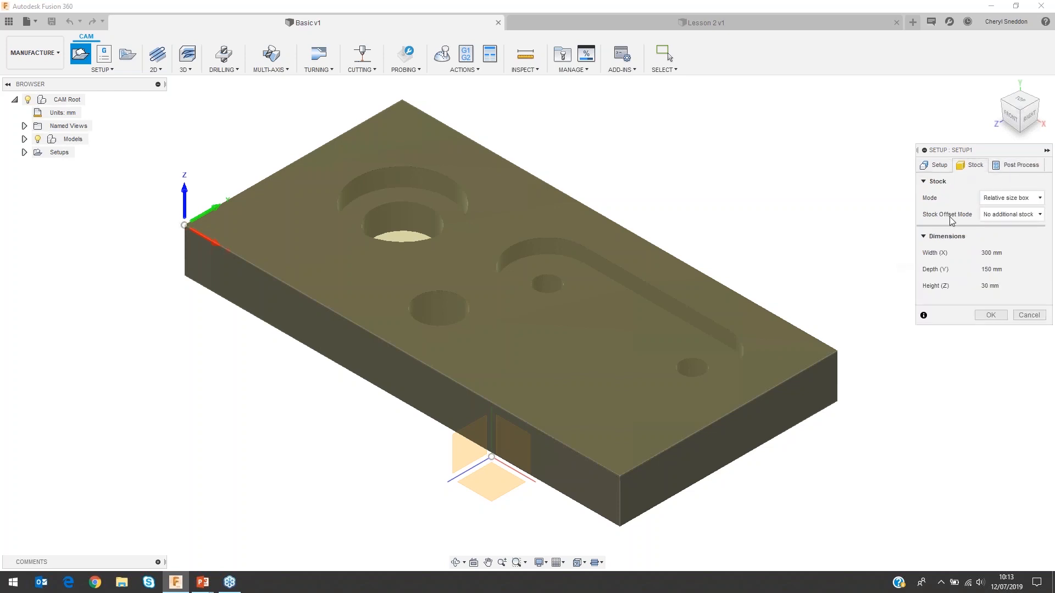
left_click(937, 168)
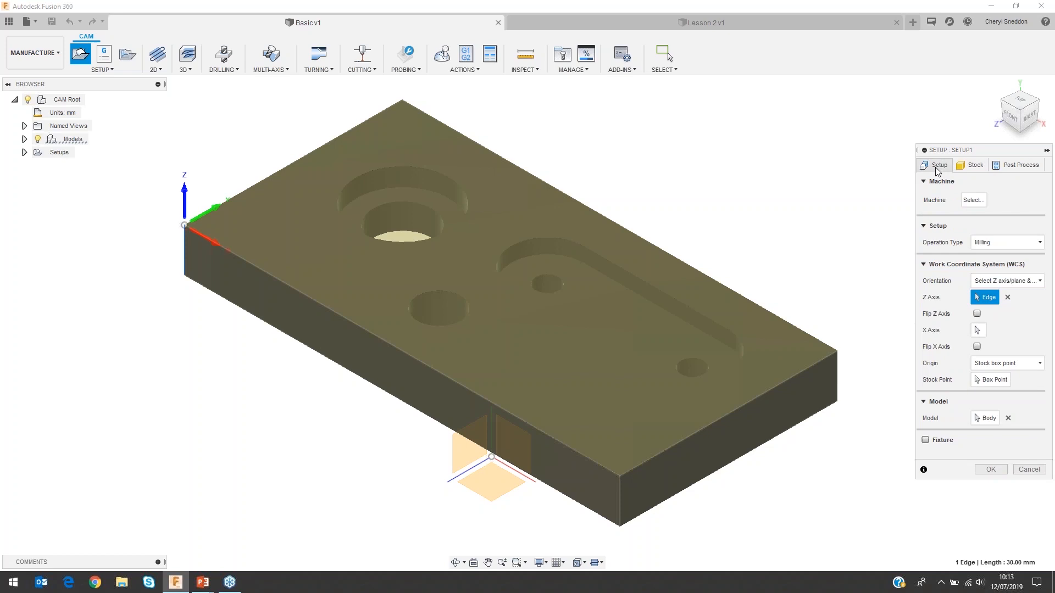
left_click(968, 166)
left_click(992, 317)
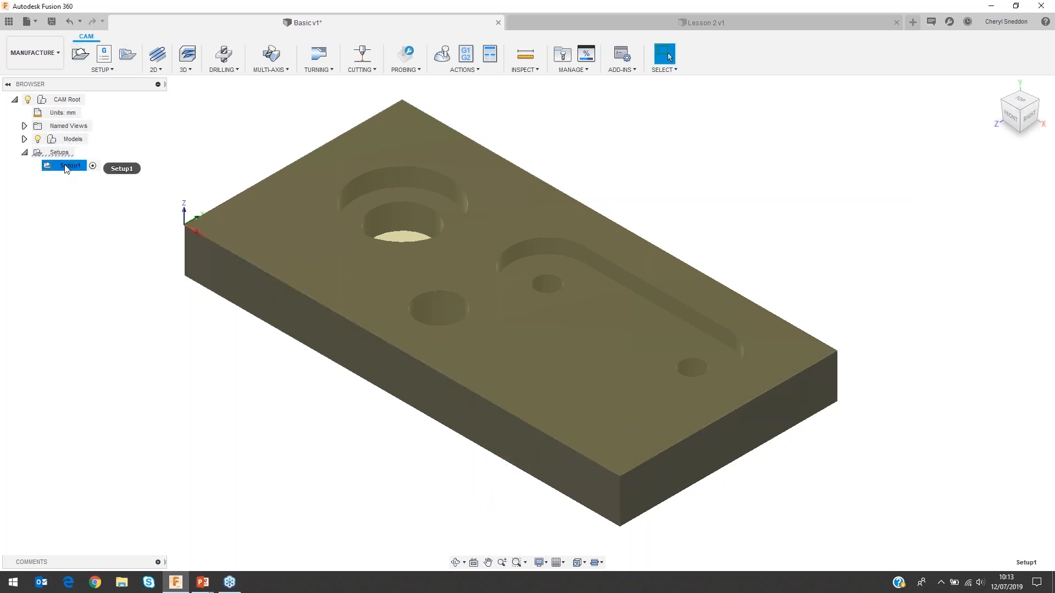
- Start a 2D Face operation in the setup and open the tool selection for it
key("ctrl")
key("ctrl")
left_click(161, 69)
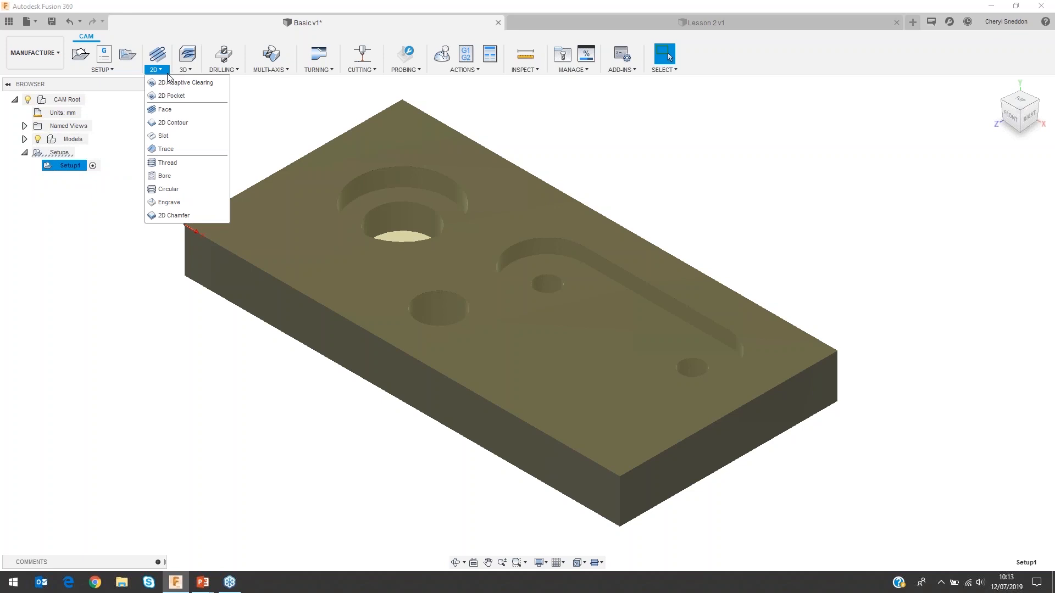
left_click(165, 110)
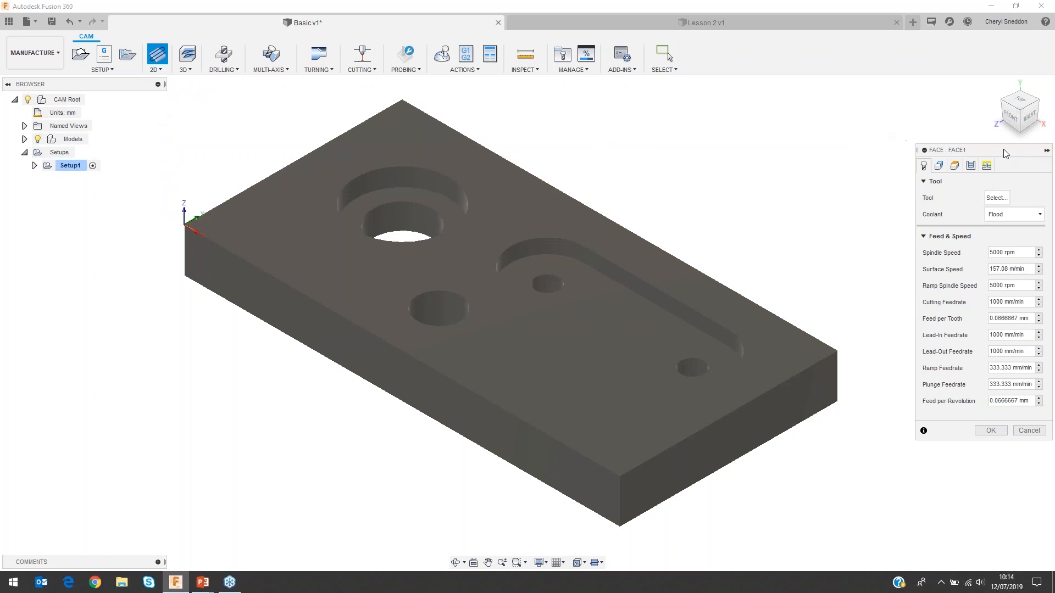
left_click_drag(1004, 150, 1053, 167)
left_click(996, 199)
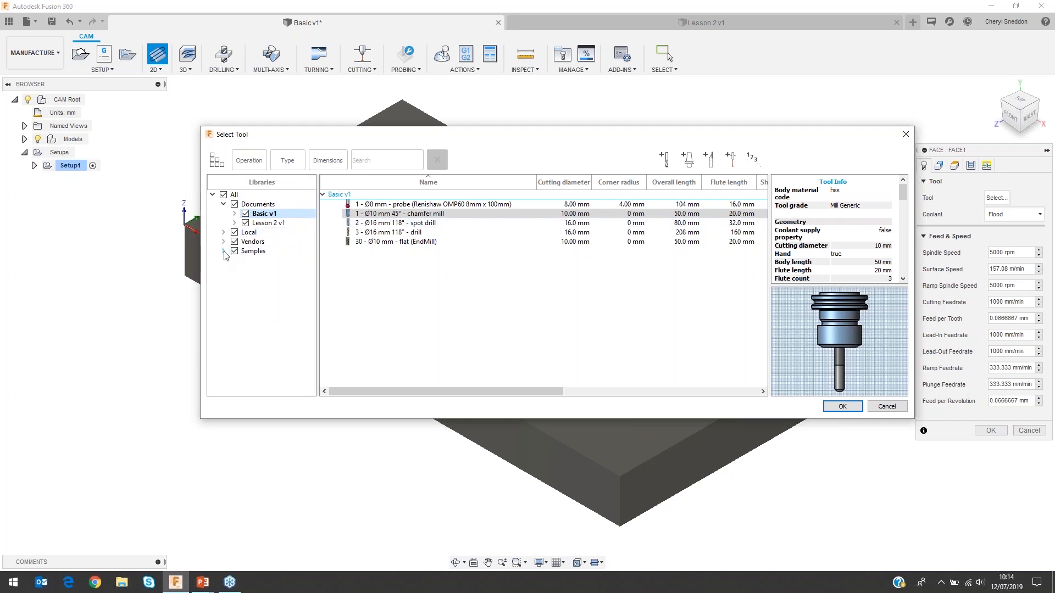
- Browse the tools in the Metric - Bronze sample library, widening the tool selection window and its library list
left_click_drag(308, 228, 311, 328)
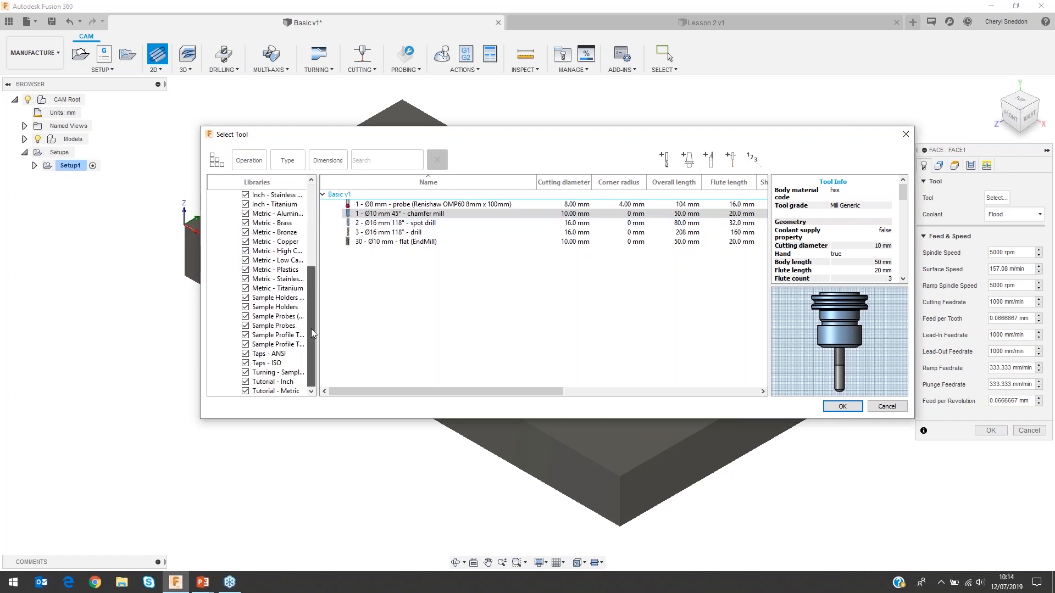
left_click(279, 234)
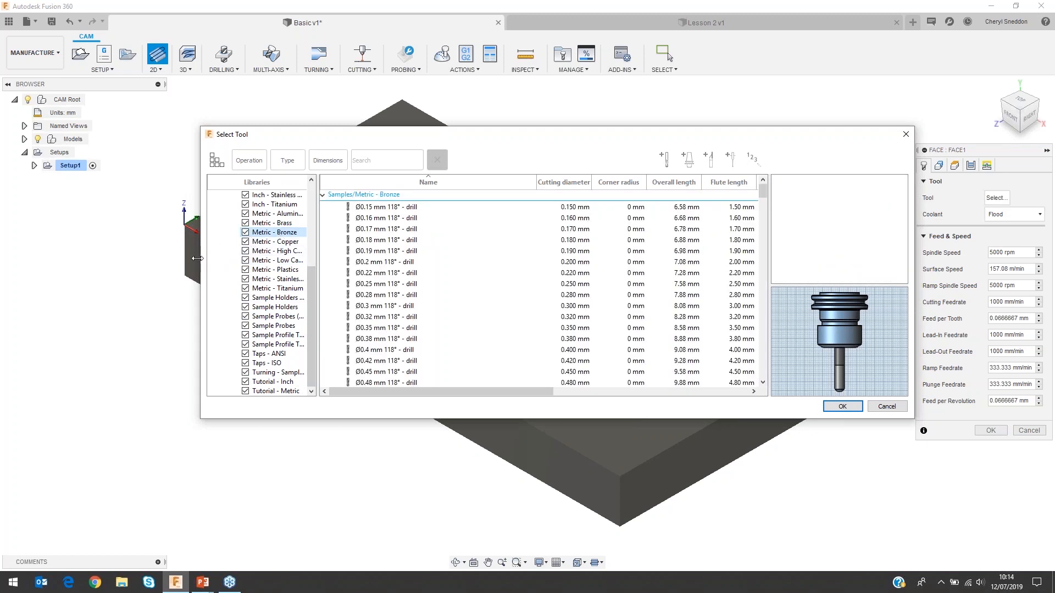
left_click_drag(193, 258, 104, 259)
left_click_drag(226, 259, 287, 259)
scroll(369, 317, "down", 10)
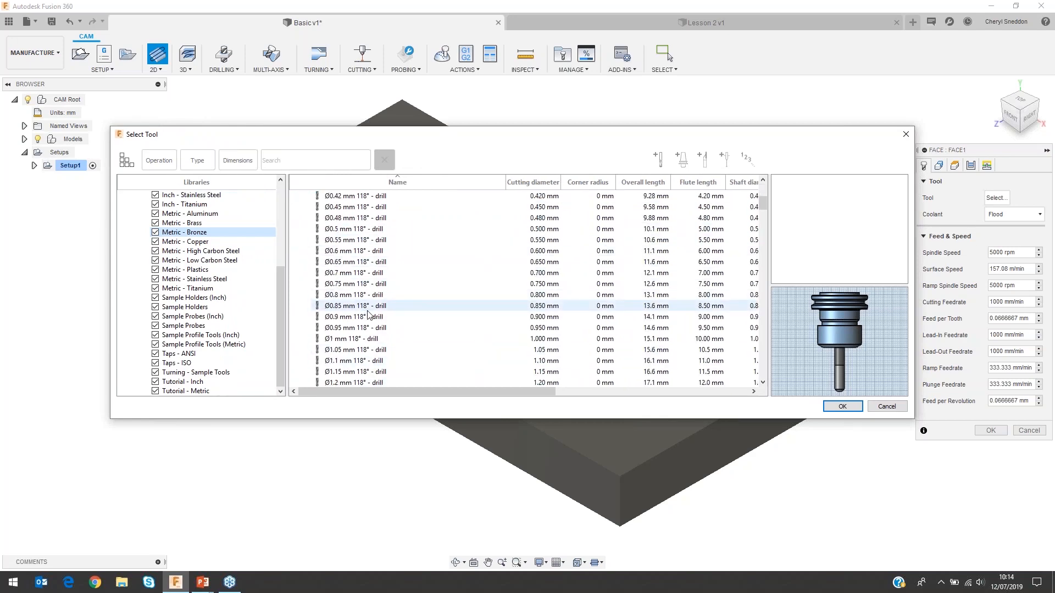
scroll(370, 317, "down", 20)
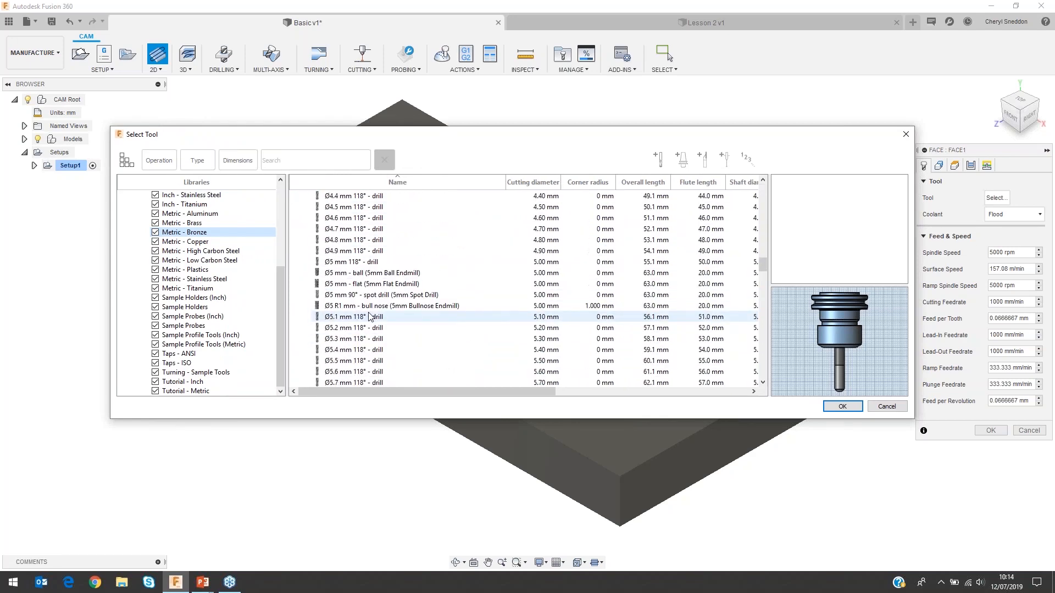
scroll(370, 317, "down", 15)
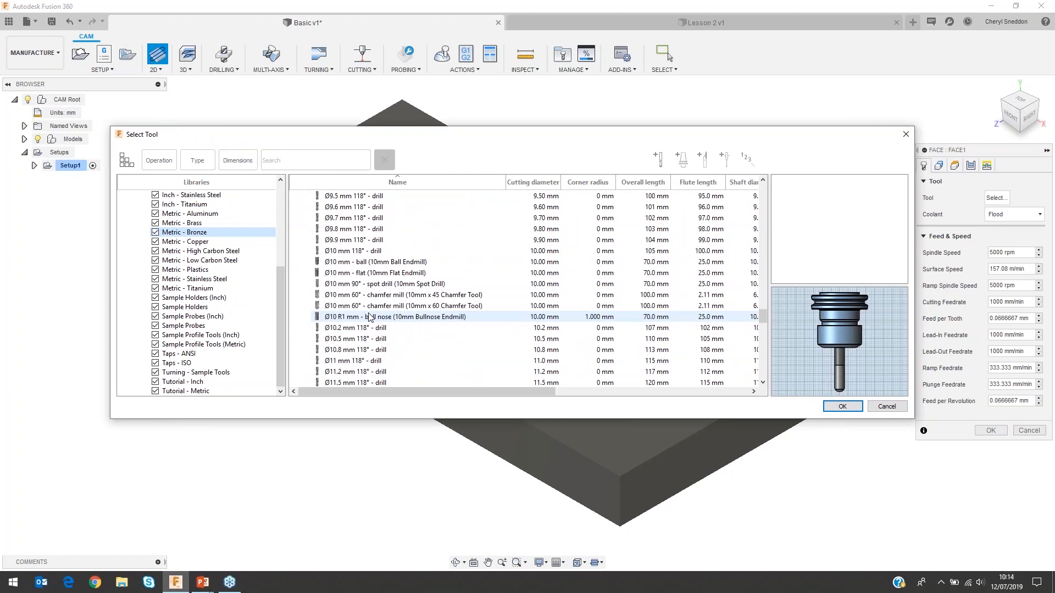
scroll(370, 317, "up", 20)
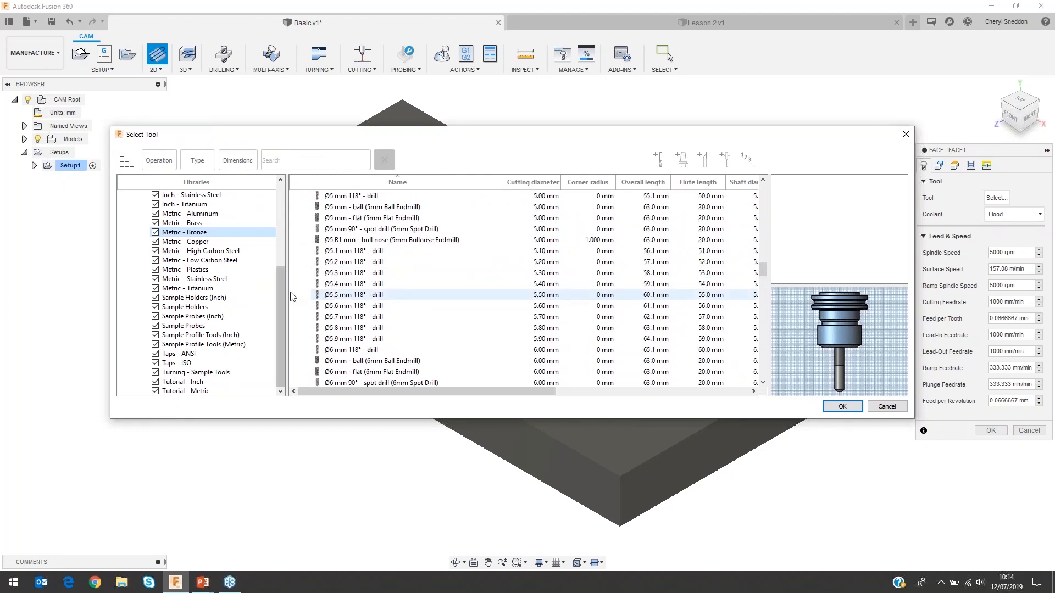
- Pick tool 30, the Ø10 mm flat end mill, from the Basic v1 document's tool library
scroll(282, 299, "up", 5)
left_click(166, 204)
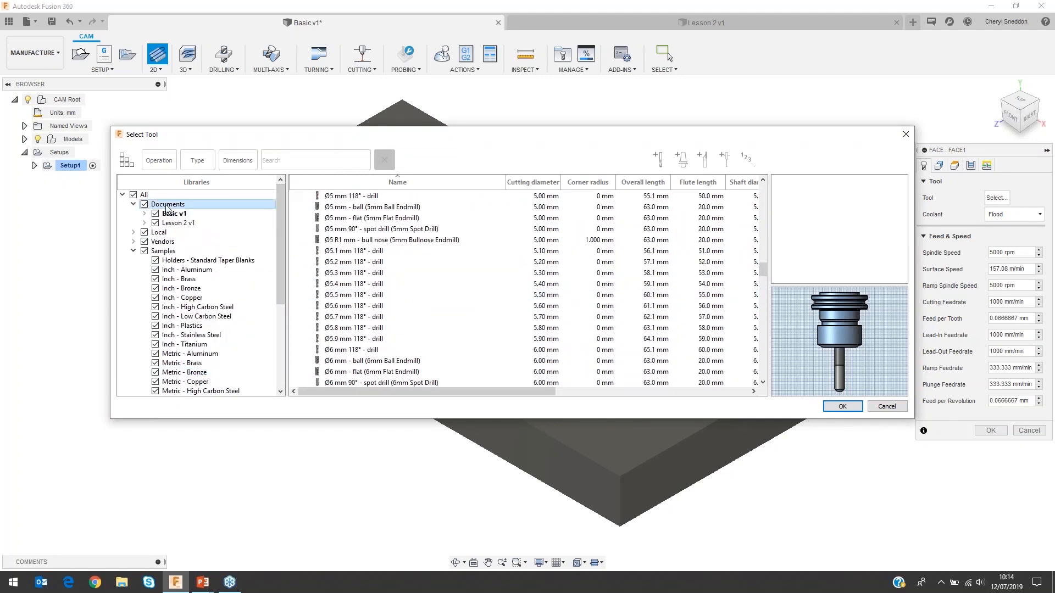
left_click(172, 214)
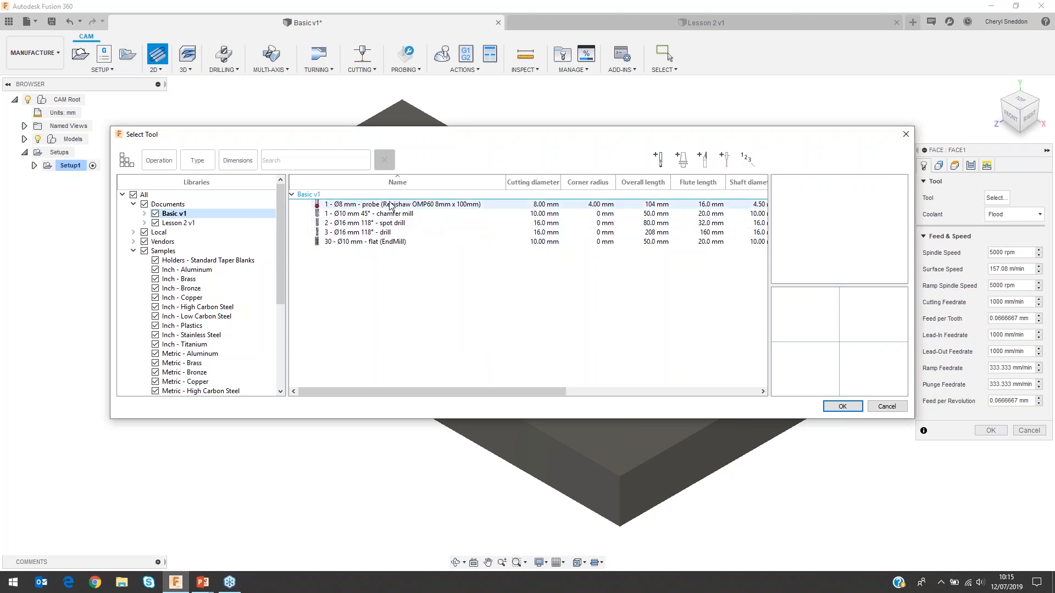
left_click(378, 242)
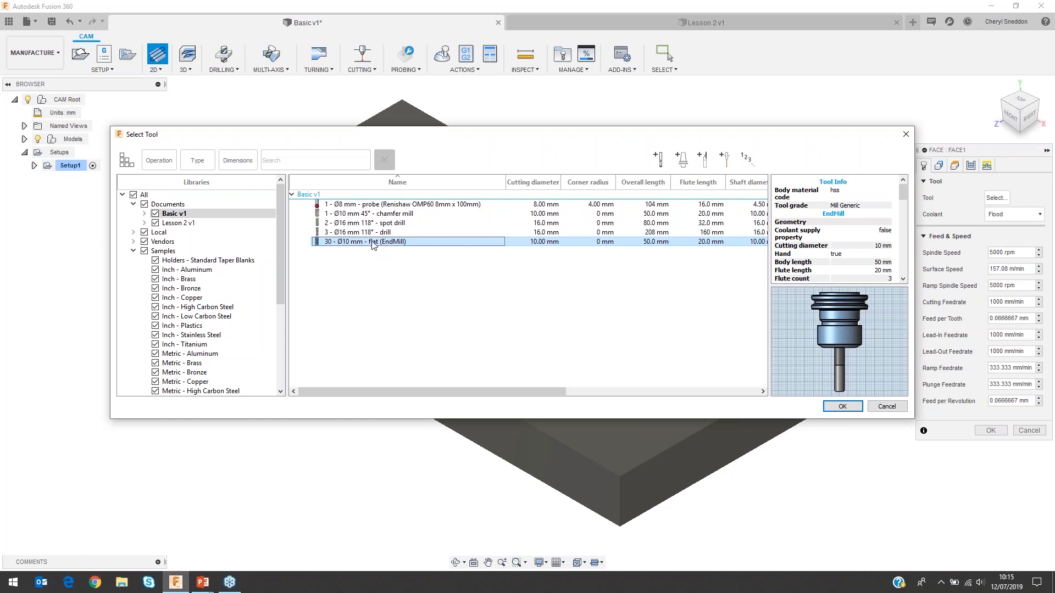
- Open the flat end mill's definition for editing and review its cutter geometry and the available cutter types
right_click(373, 242)
left_click(411, 250)
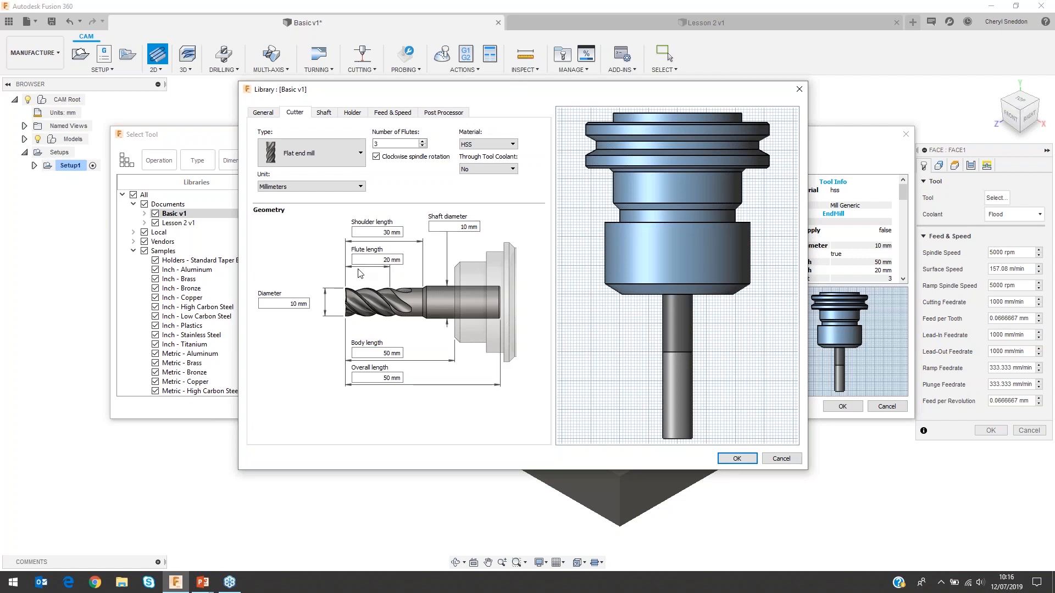
left_click(350, 160)
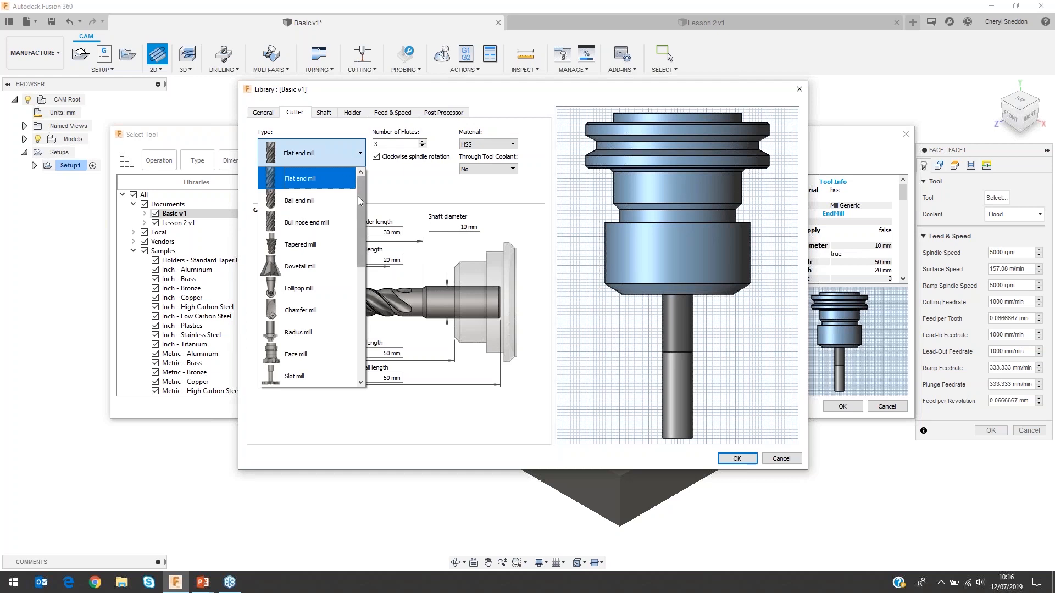
left_click_drag(358, 196, 359, 330)
left_click_drag(358, 316, 391, 191)
left_click(390, 190)
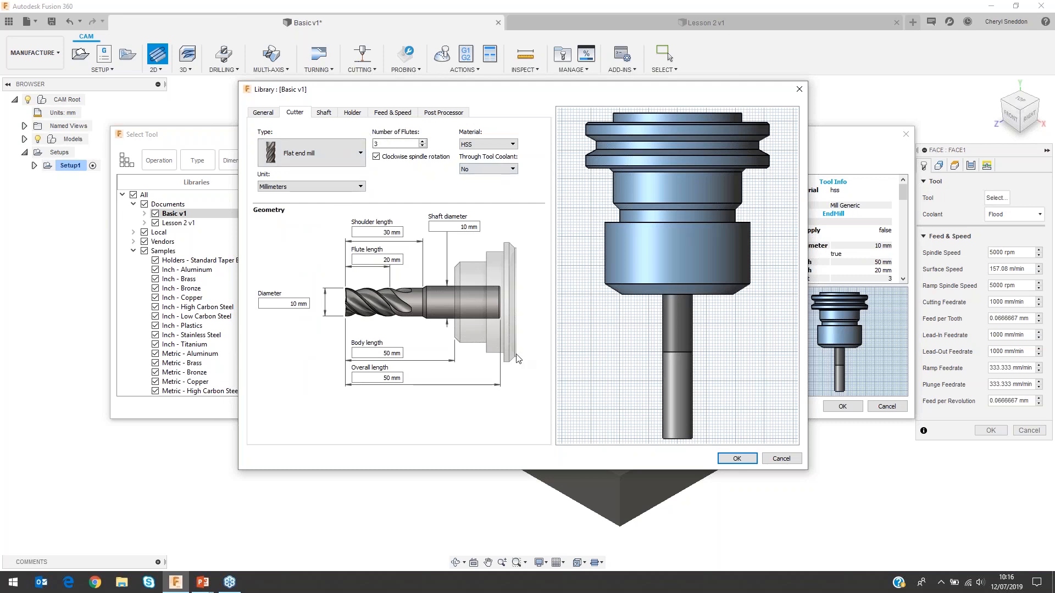
left_click(736, 460)
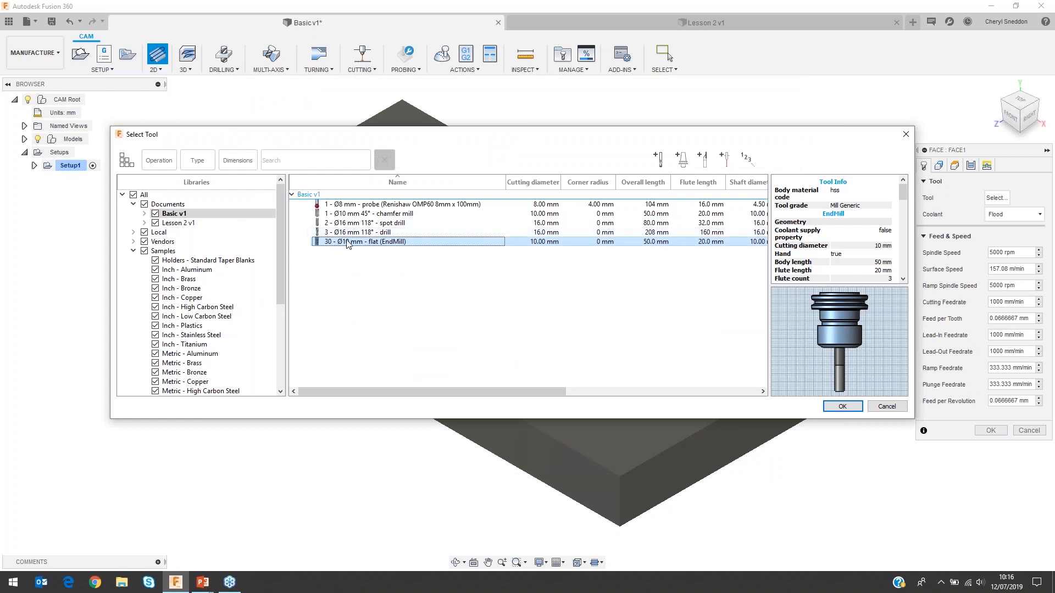
- Assign the chosen end mill to the Face operation and review the operation's stock contours and heights
left_click(842, 407)
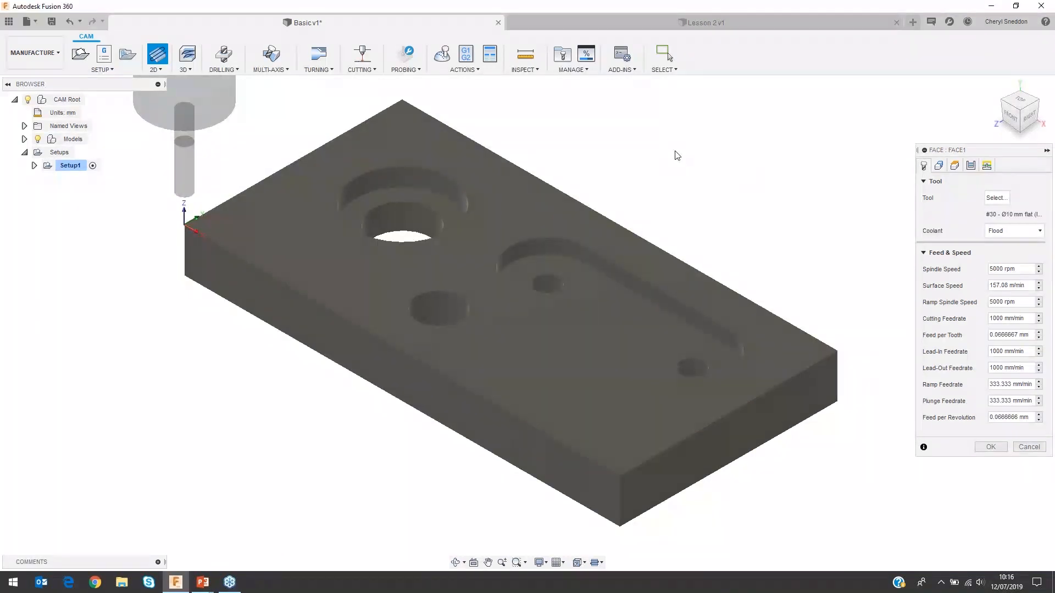
left_click(939, 166)
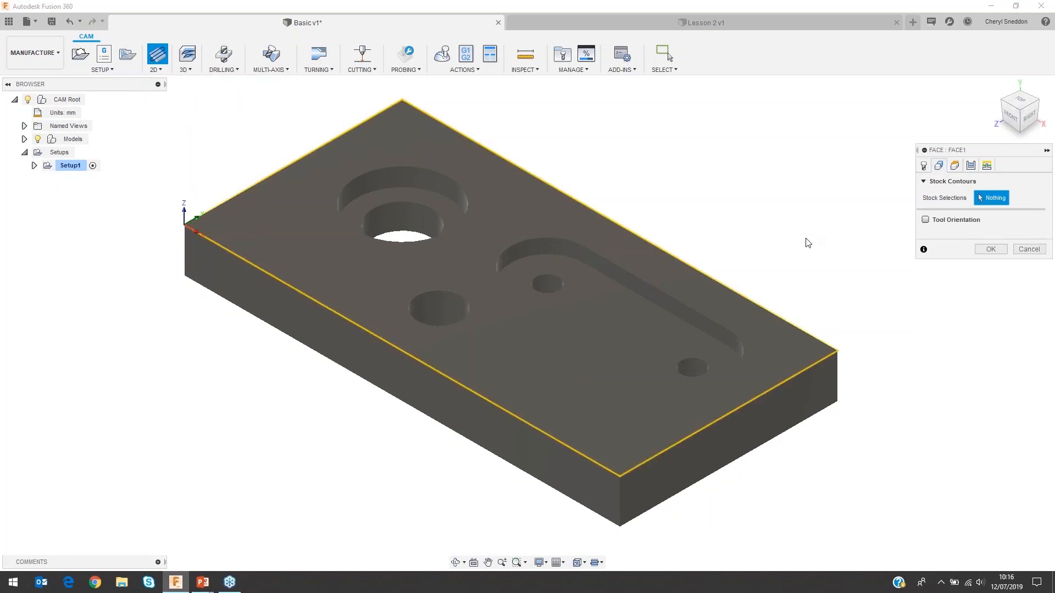
left_click(955, 165)
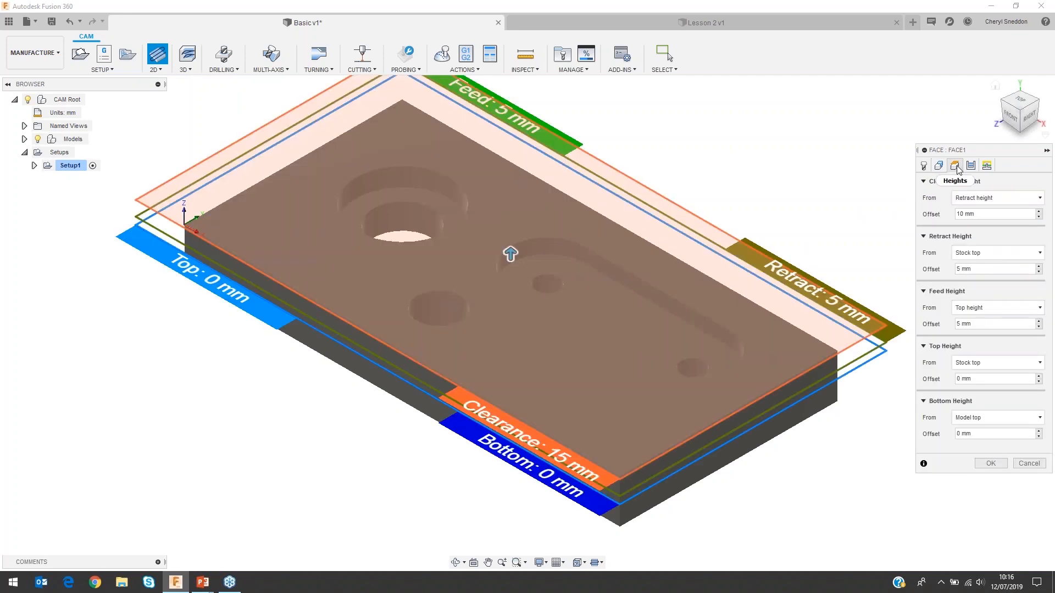
- Set the Face operation's pass extension to 10 mm, review its linking settings and generate the toolpath
left_click(971, 165)
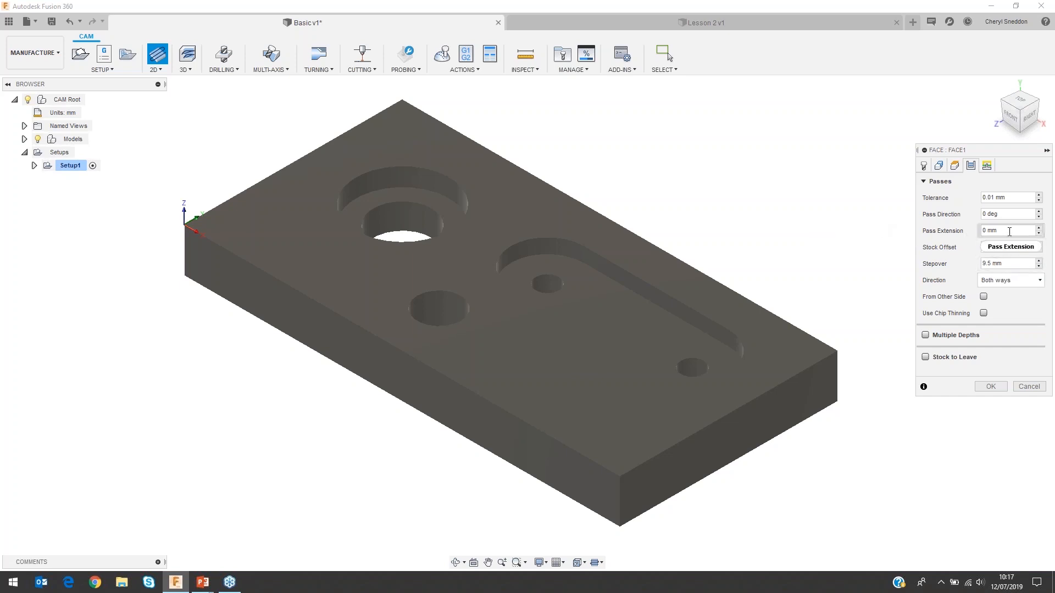
mouse_move(1009, 231)
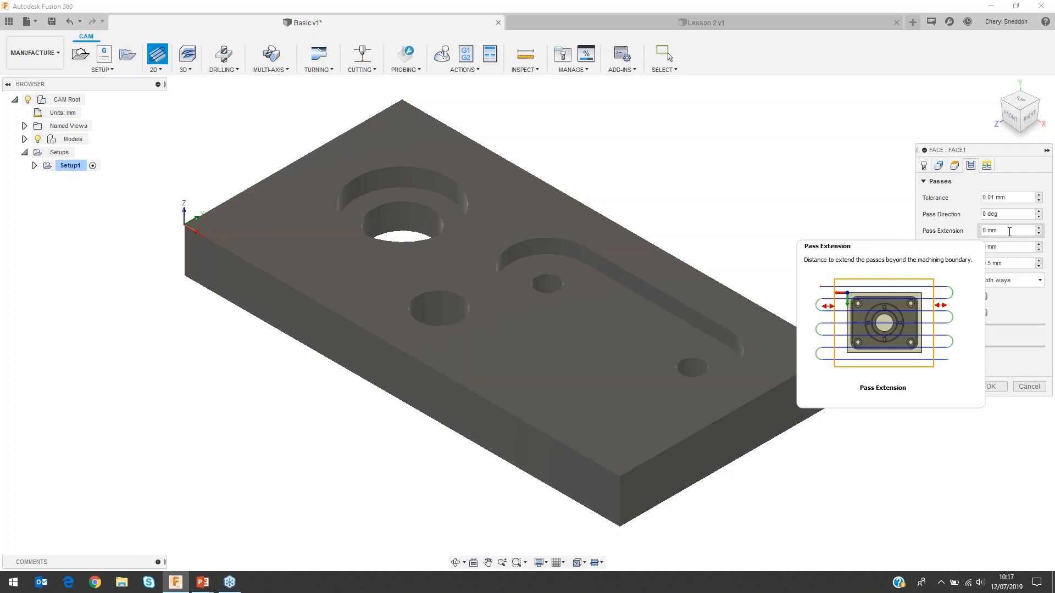
left_click(1009, 231)
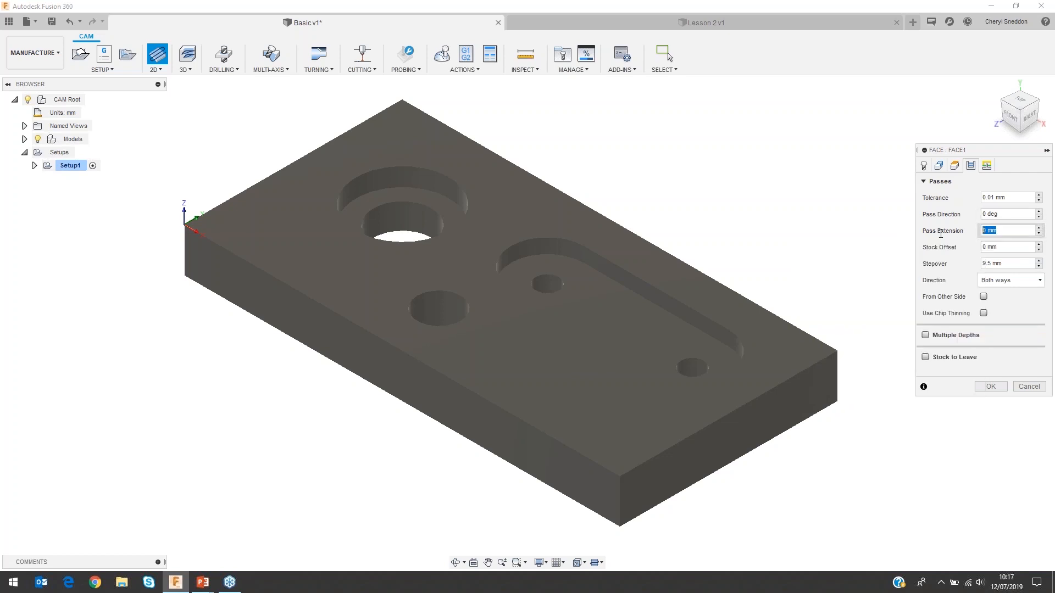
type("10")
left_click(987, 166)
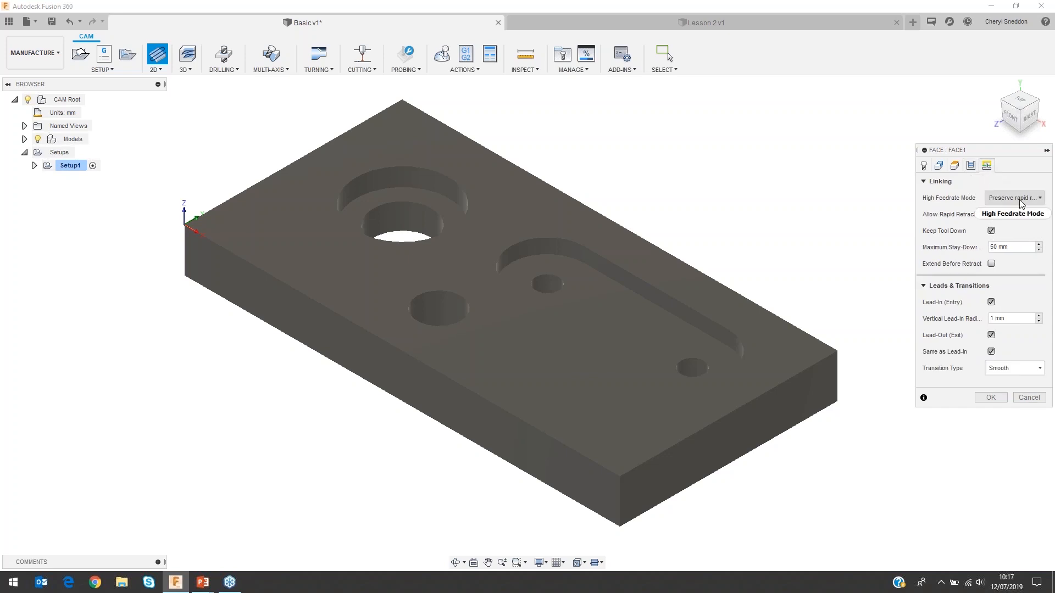
mouse_move(1019, 203)
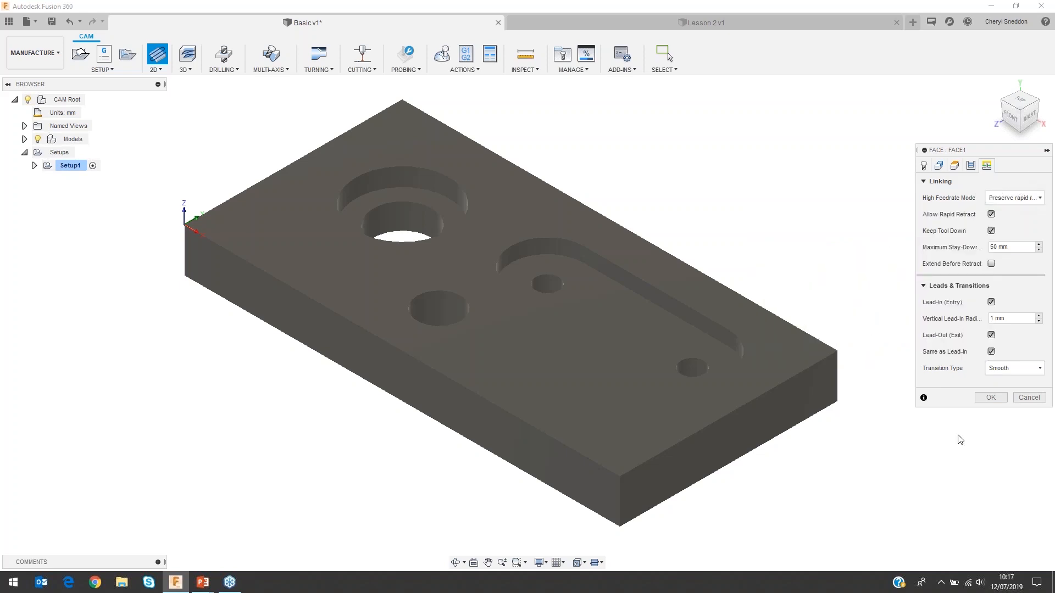
left_click(991, 397)
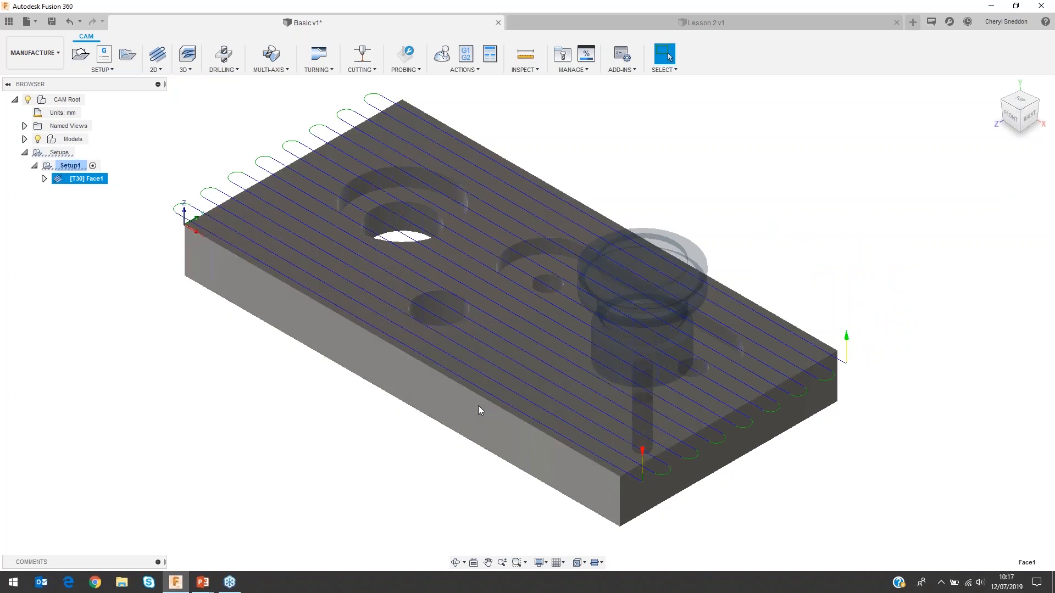
- Examine the Face toolpath's passes across the plate and where they extend past its ends
scroll(455, 379, "up", 4)
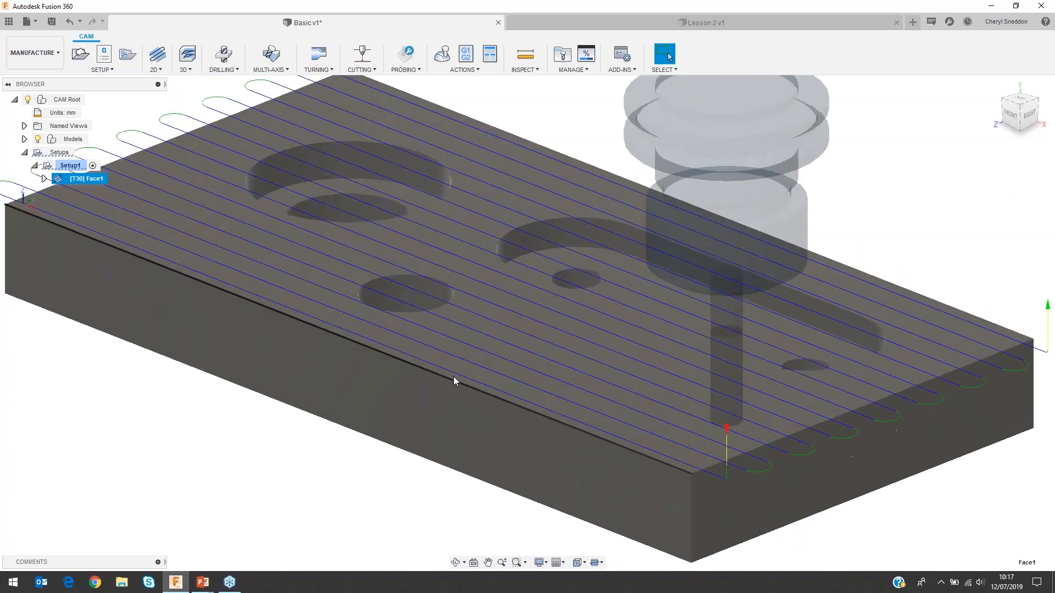
middle_click_drag(454, 377, 638, 441, "shift")
middle_click_drag(729, 450, 506, 460, "shift")
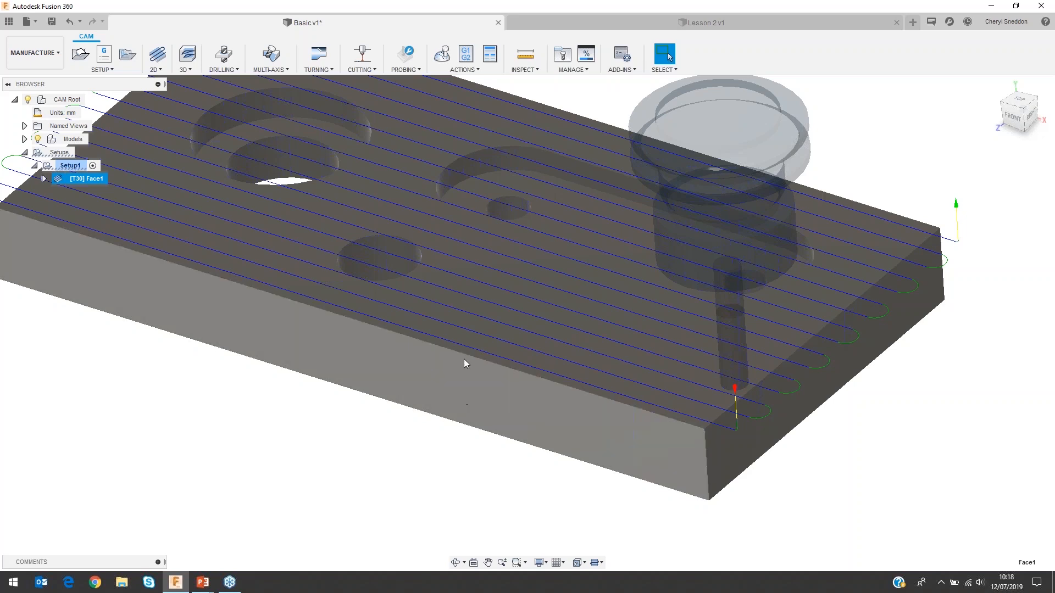
middle_click_drag(474, 371, 523, 408)
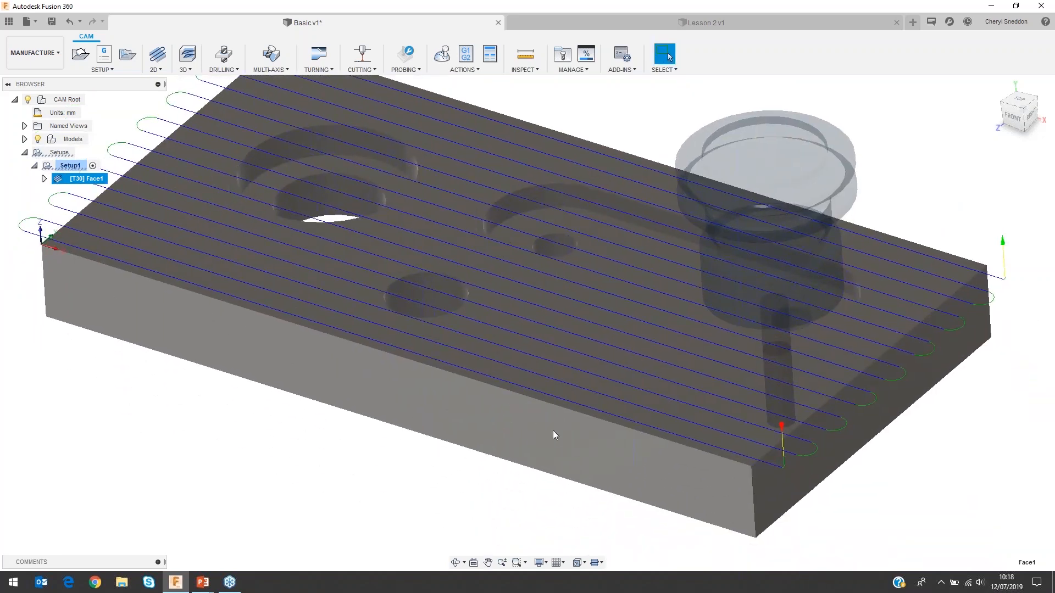
scroll(554, 434, "down", 1)
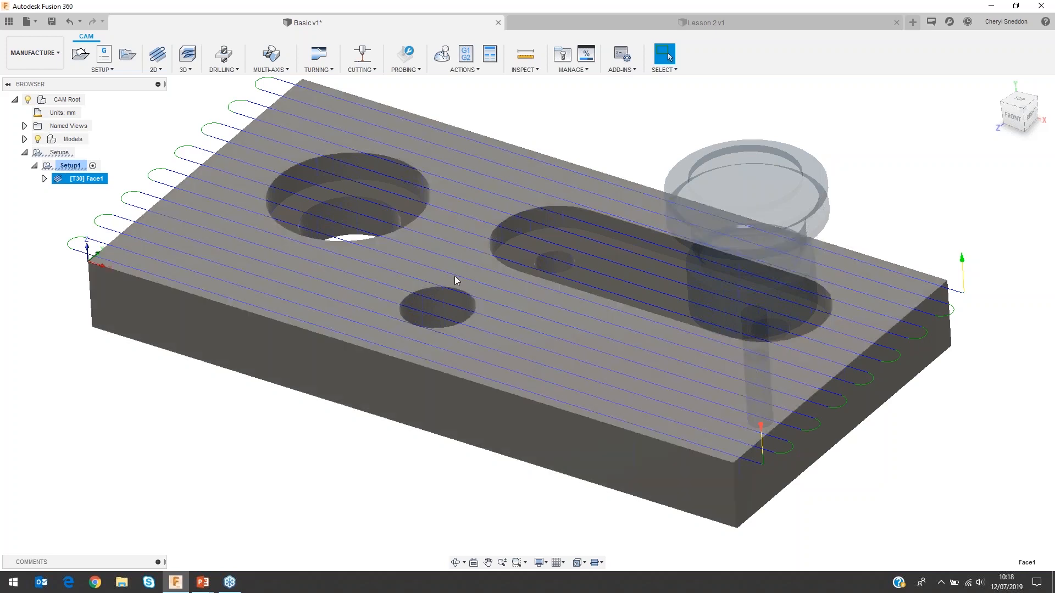
key("F6")
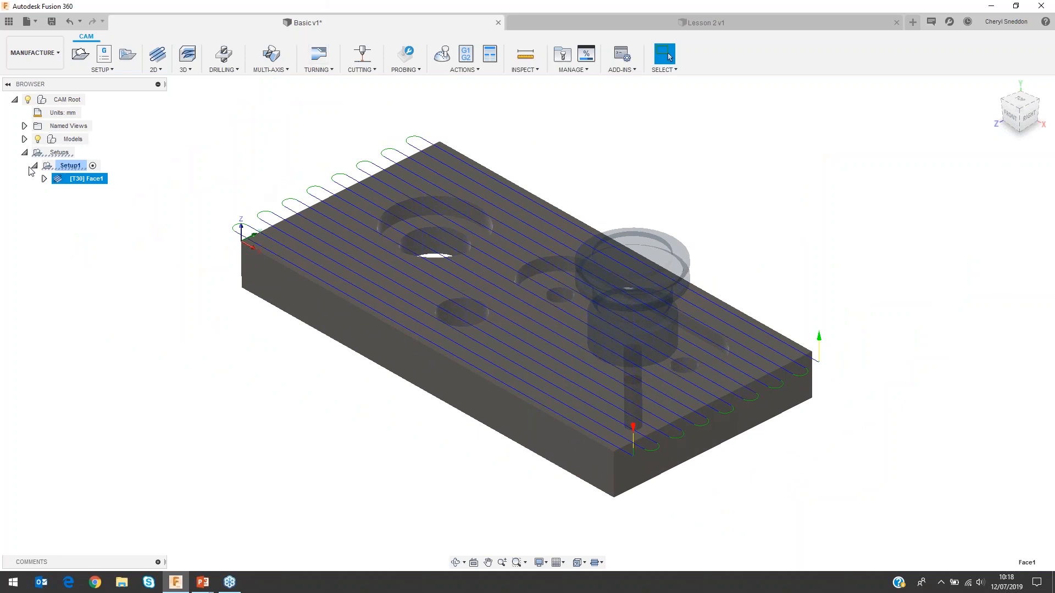
right_click(85, 182)
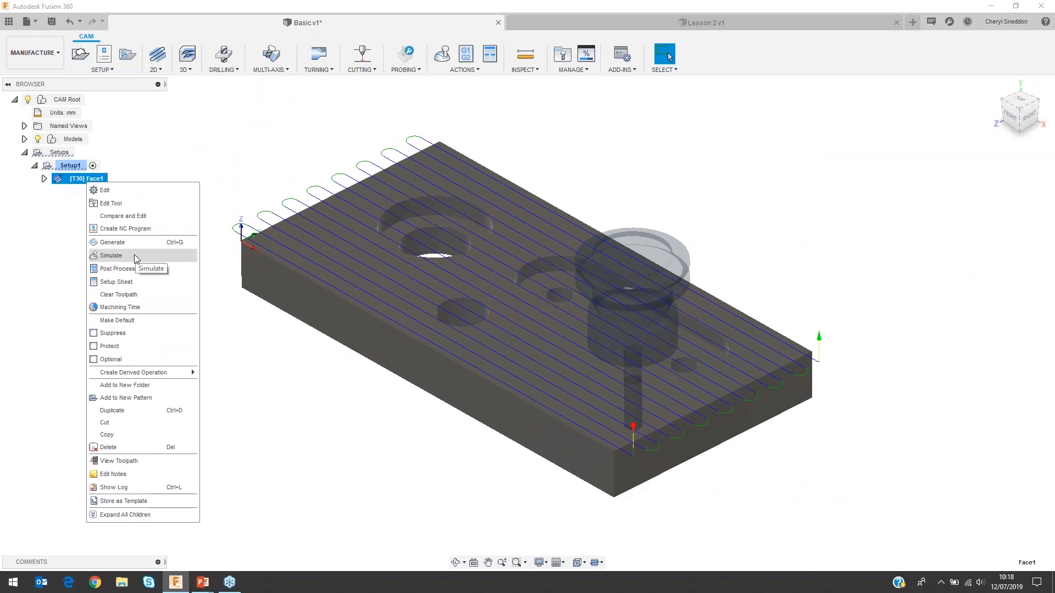
left_click(477, 72)
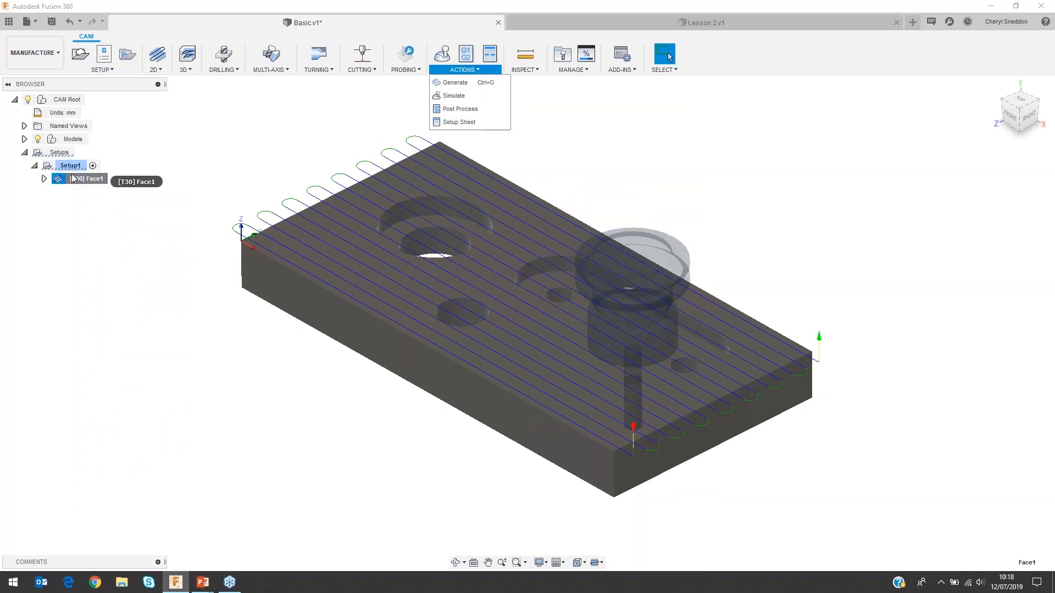
left_click(176, 163)
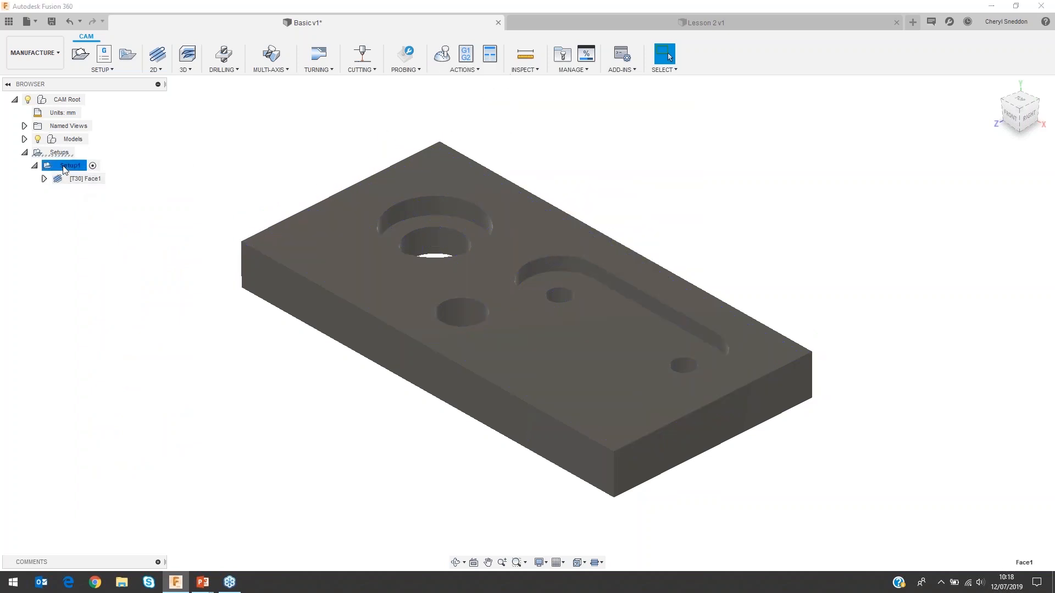
right_click(64, 167)
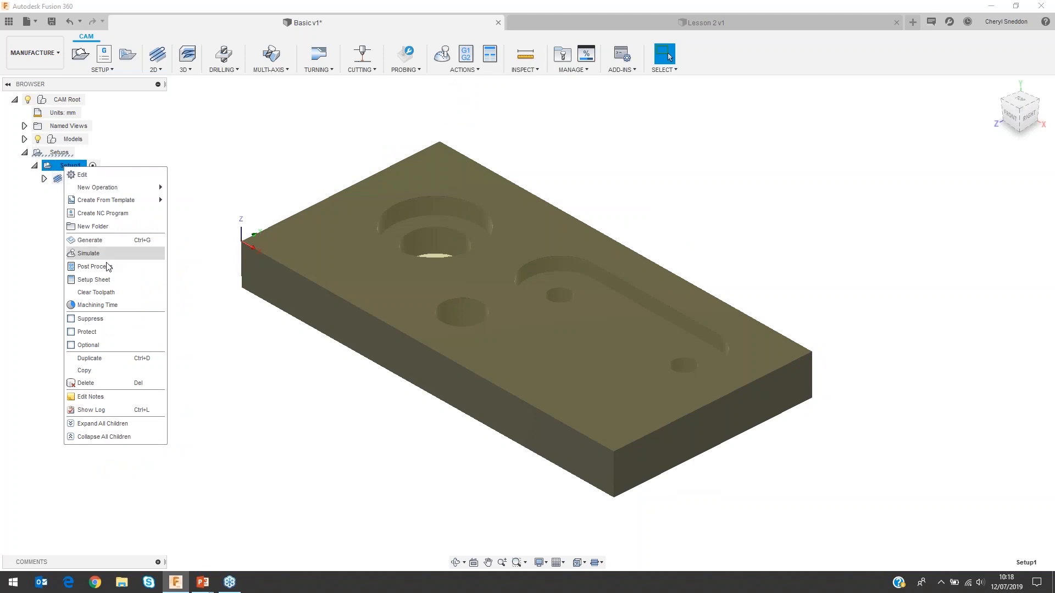
key("Escape")
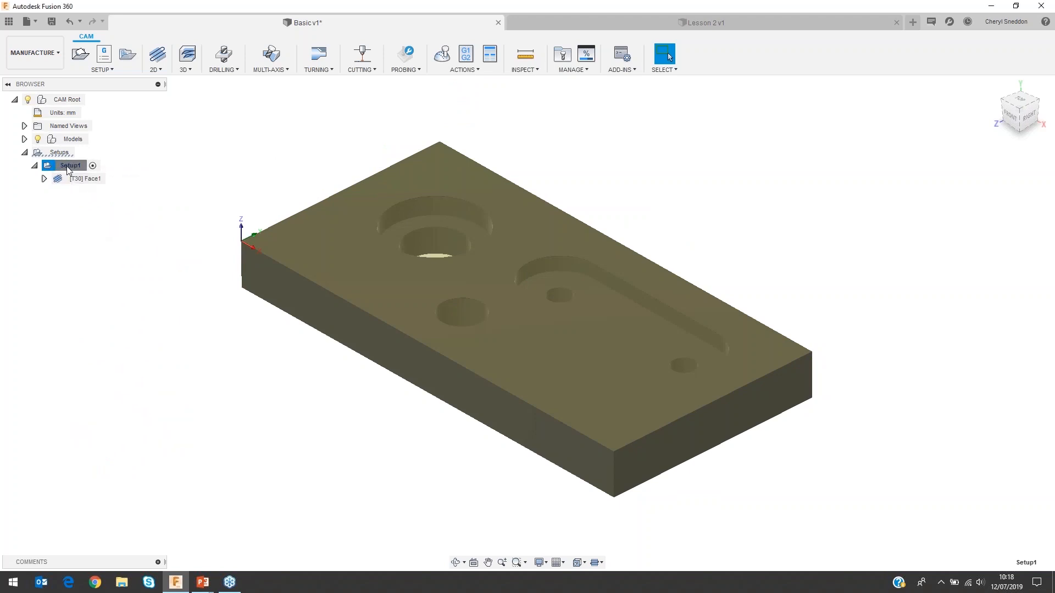
- Simulate the Face operation at a faster playback speed and inspect the facing cut on the stock up close
right_click(77, 179)
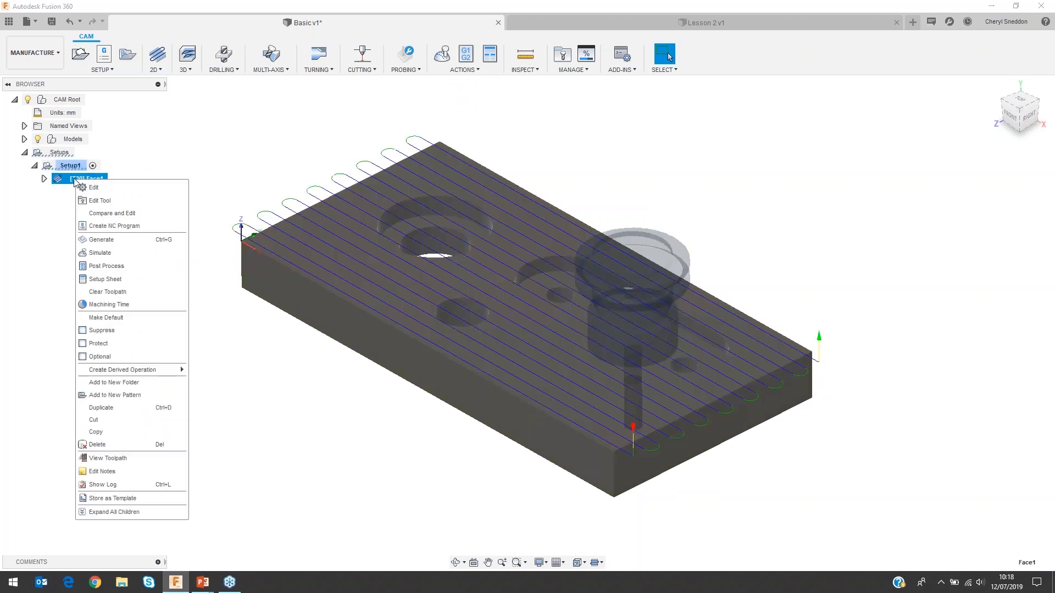
left_click(105, 254)
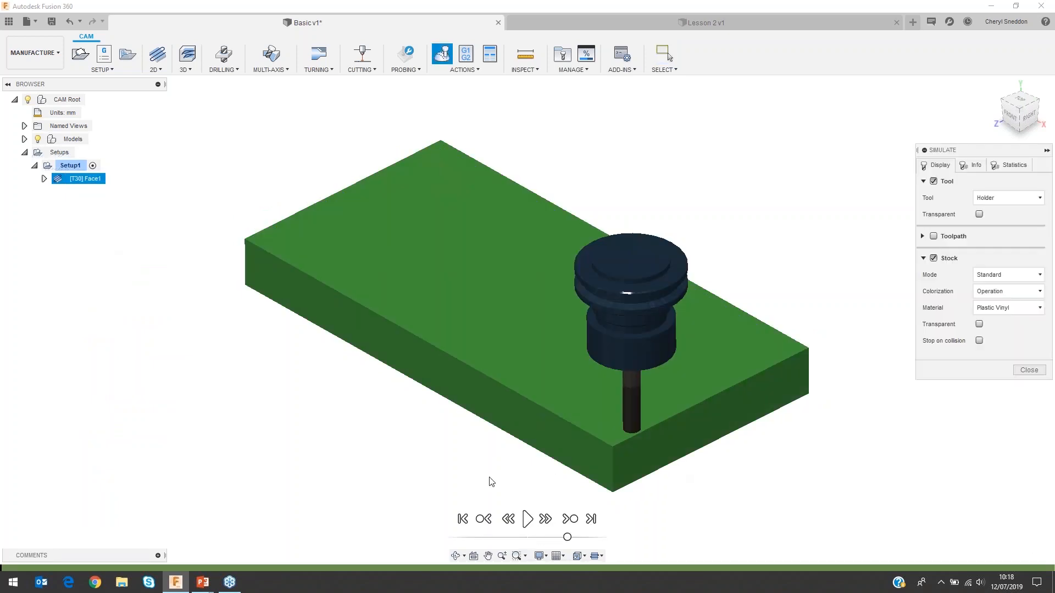
left_click(534, 515)
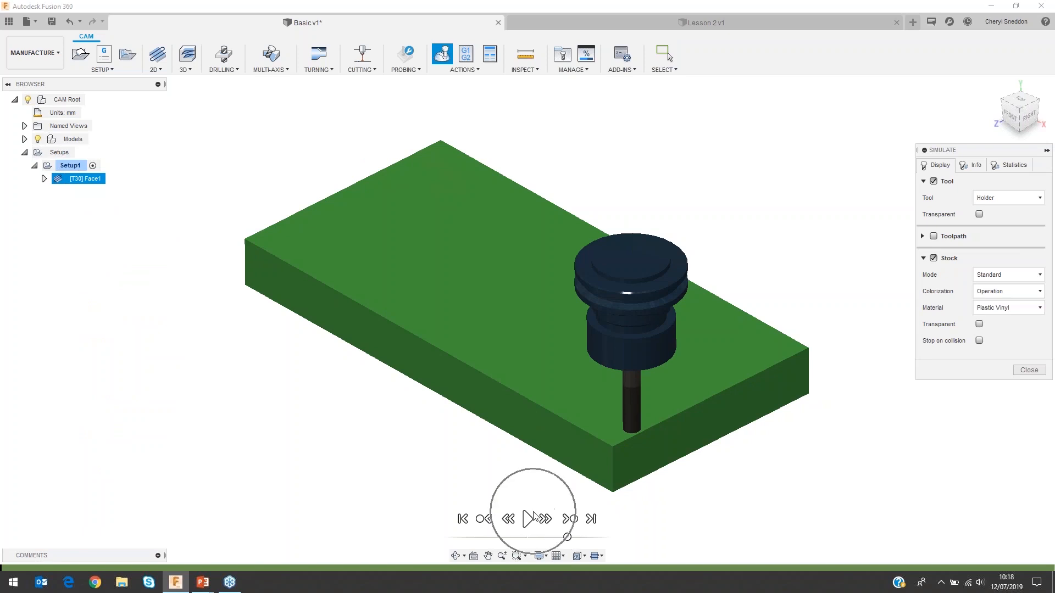
left_click(526, 527)
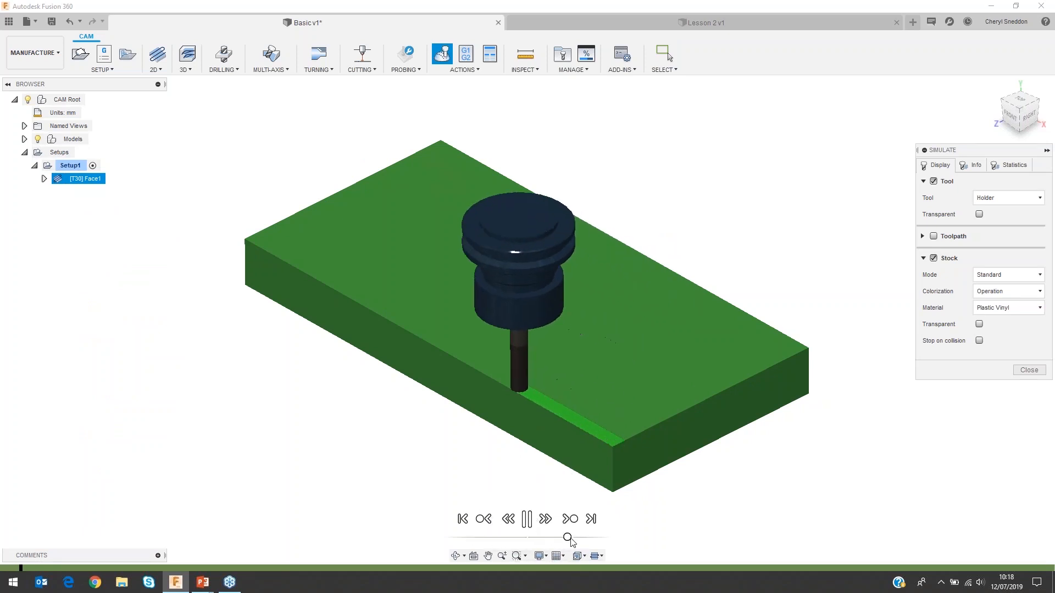
left_click_drag(567, 538, 587, 539)
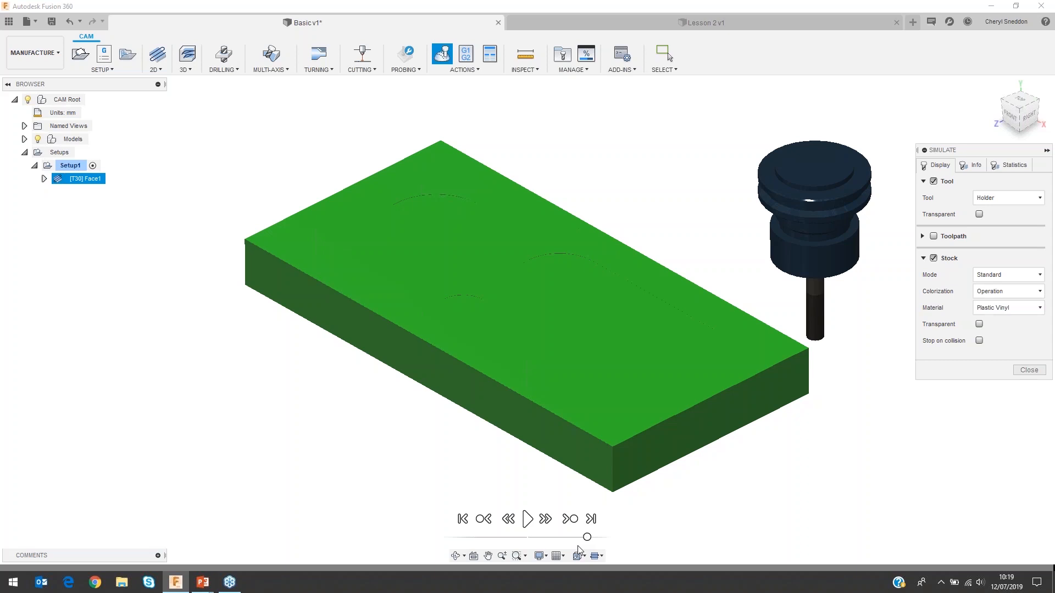
left_click(528, 519)
scroll(620, 483, "up", 10)
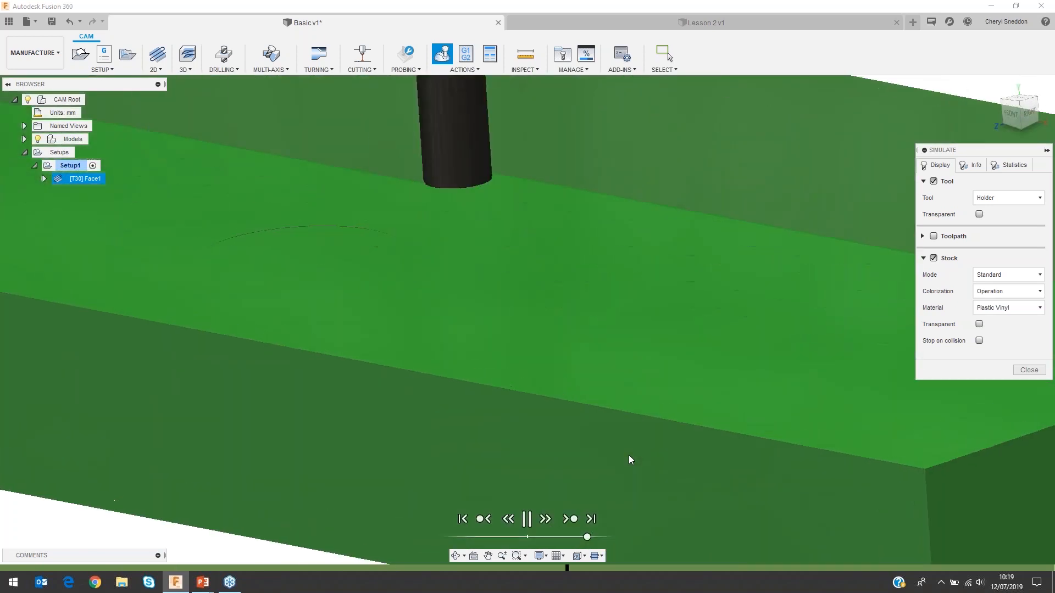
scroll(630, 459, "down", 10)
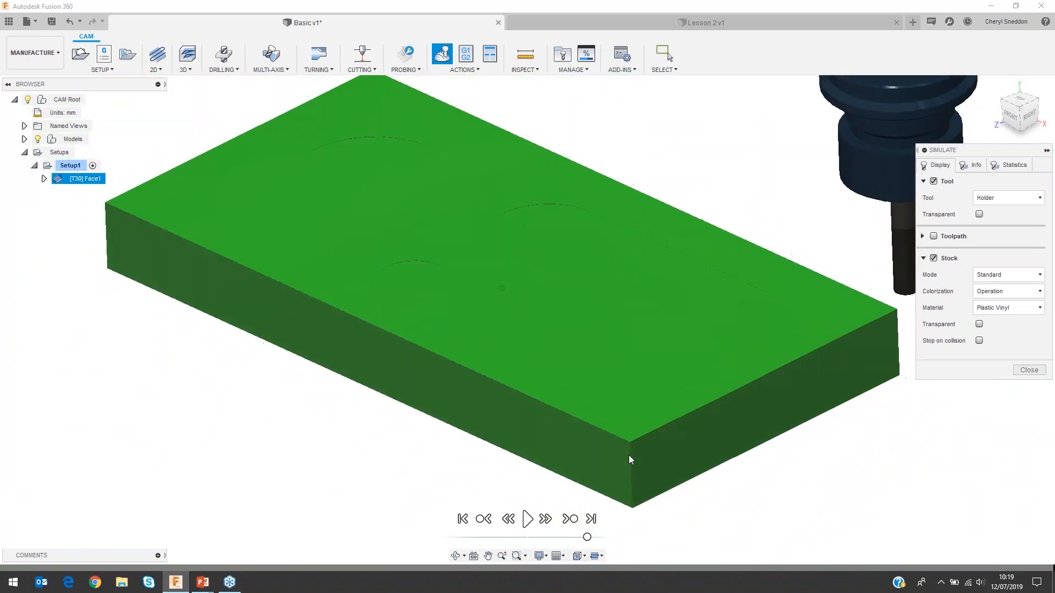
scroll(629, 455, "down", 2)
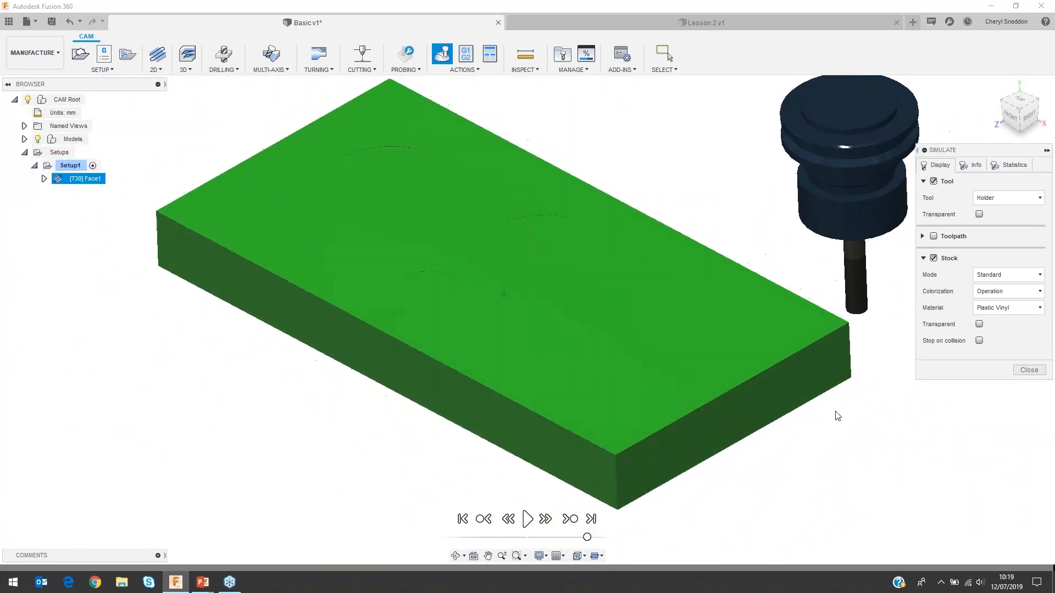
- Toggle the toolpath and stock display in the simulation to compare the faced stock with the finished part
left_click(933, 258)
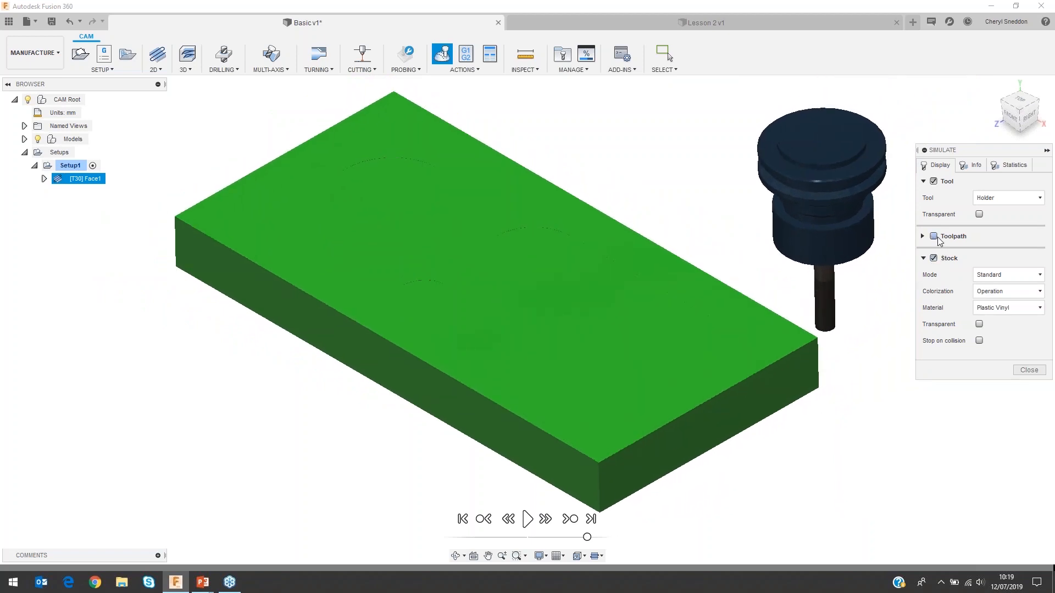
left_click(934, 236)
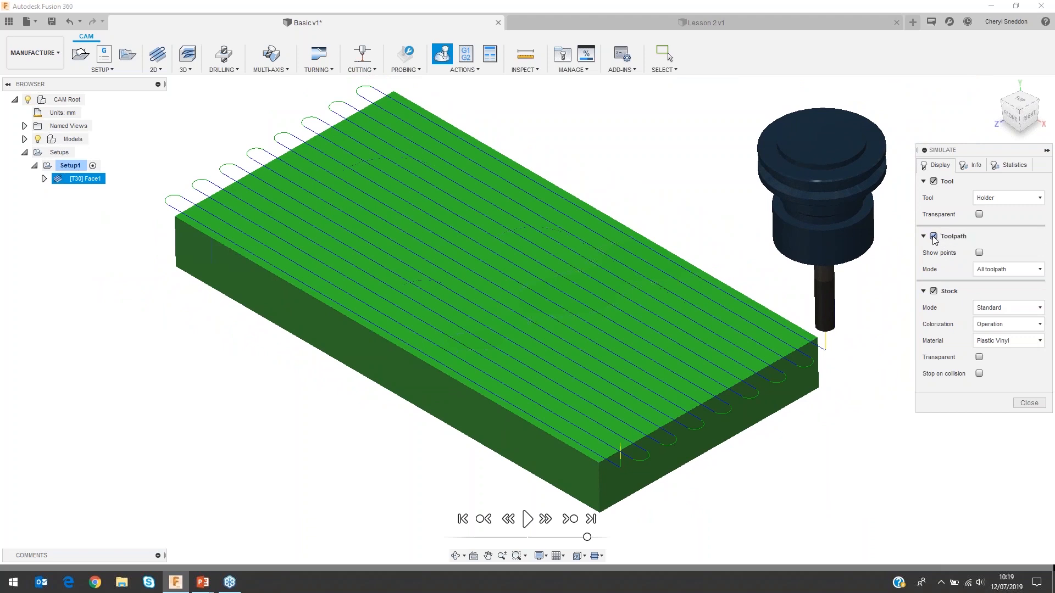
left_click(934, 235)
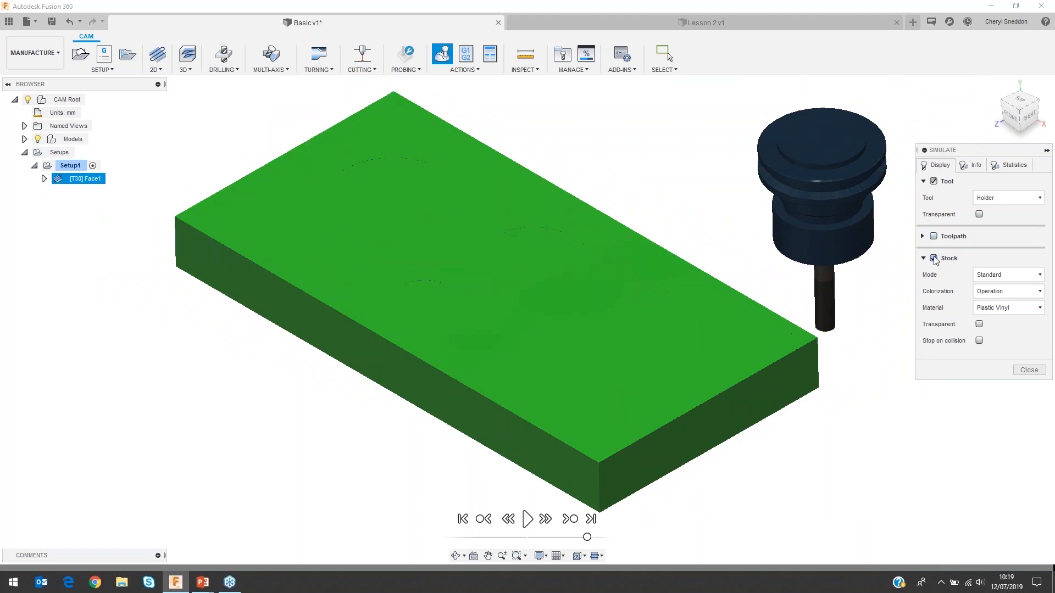
left_click(933, 258)
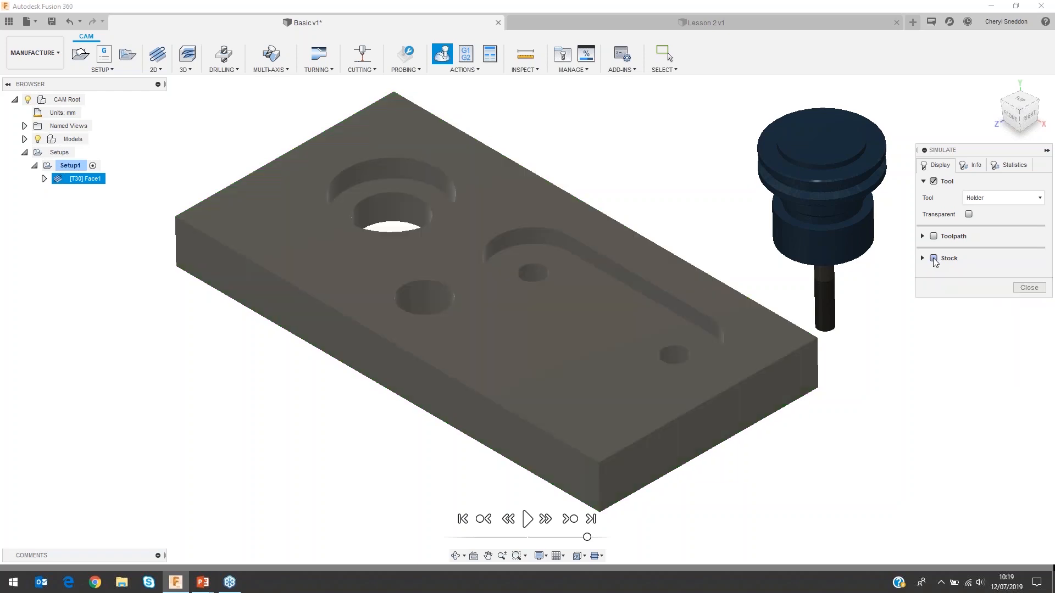
left_click(933, 258)
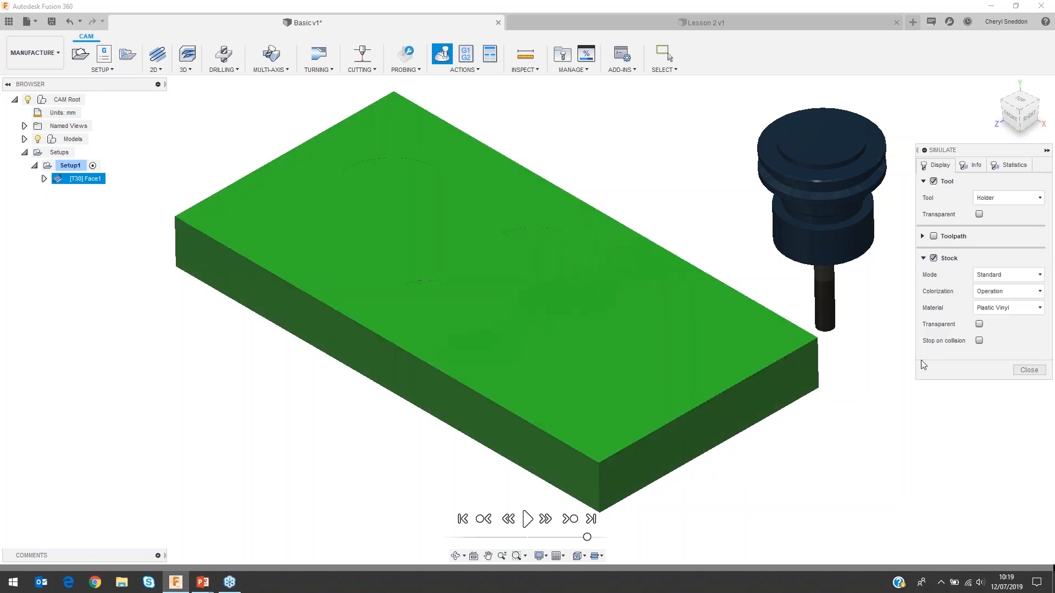
left_click(934, 237)
- Review the Face simulation's position, operation and verification details and its machining statistics, and close the simulation
left_click(971, 164)
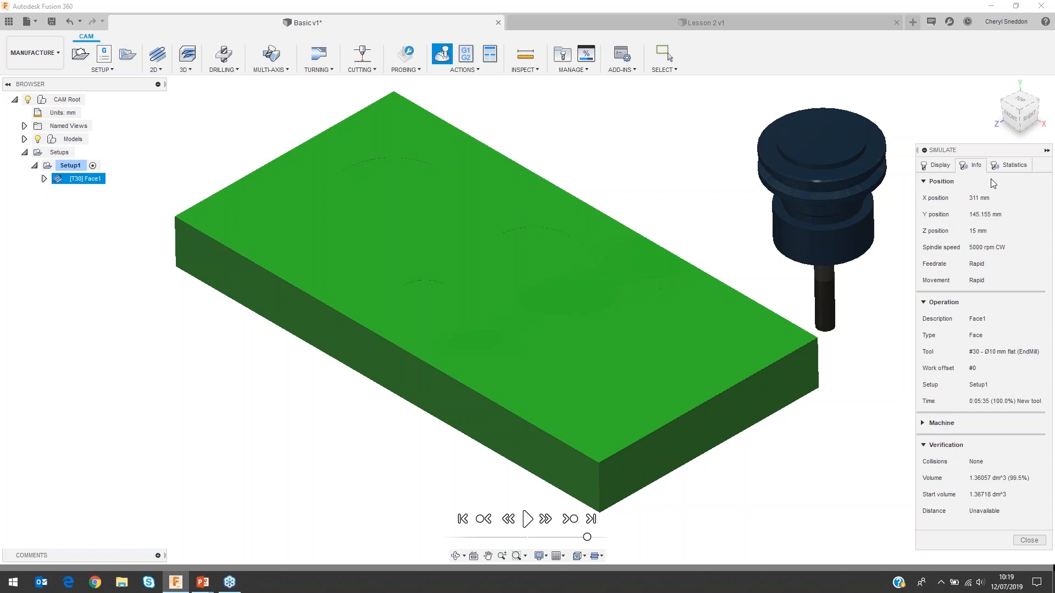
left_click(1014, 164)
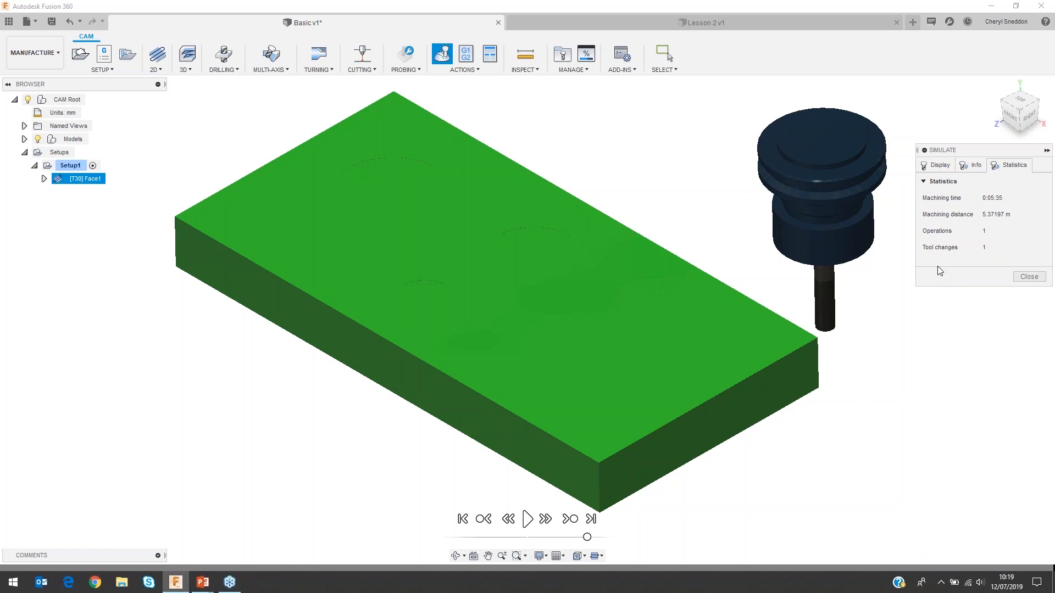
left_click(1029, 277)
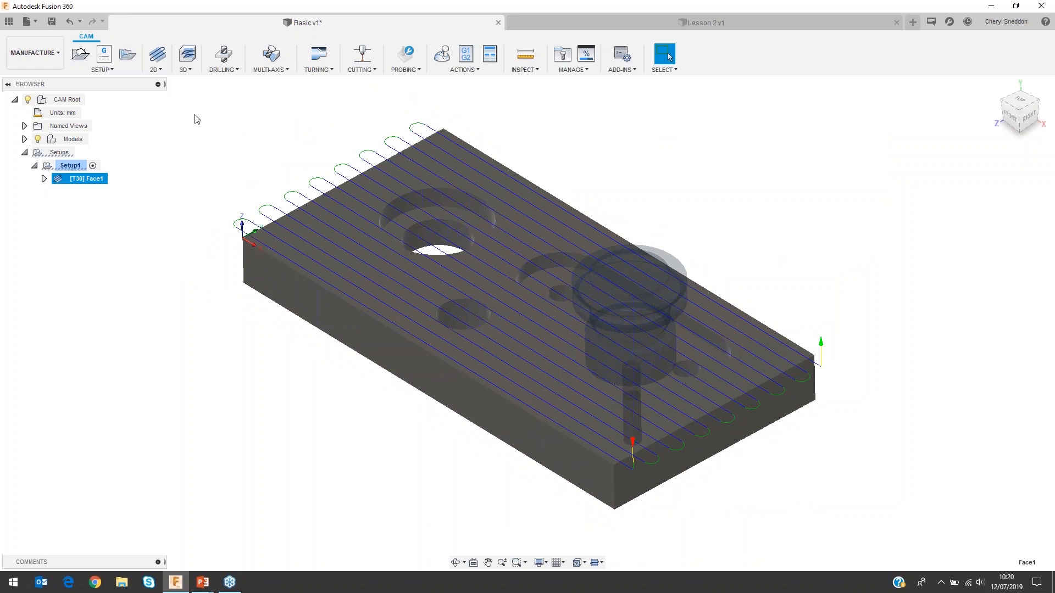
- Create a 2D Pocket operation with the floor contours of the large circular pocket and the elongated slot as pocket selections
left_click(156, 67)
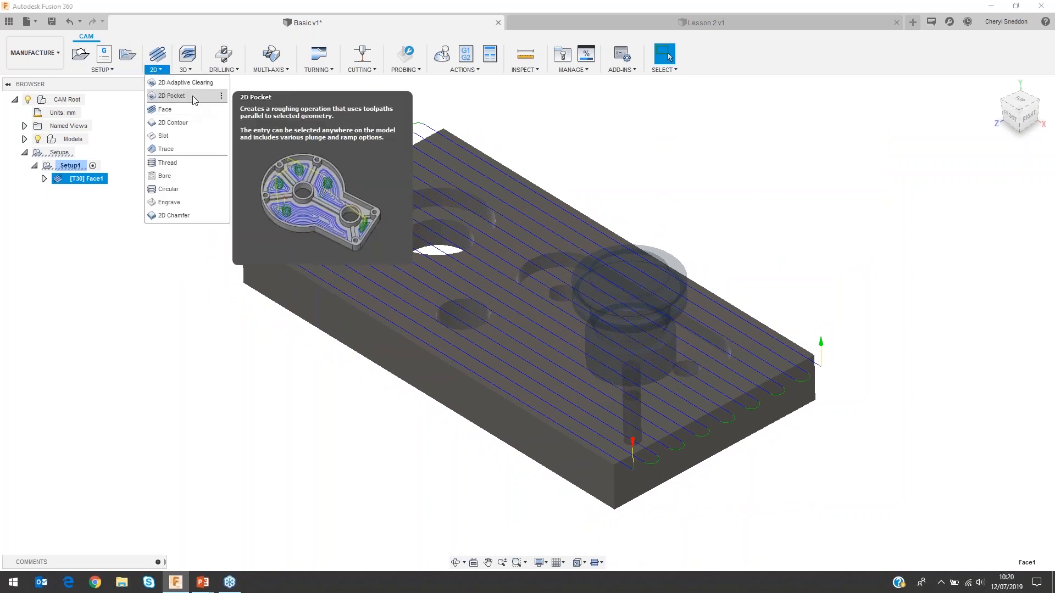
left_click(193, 95)
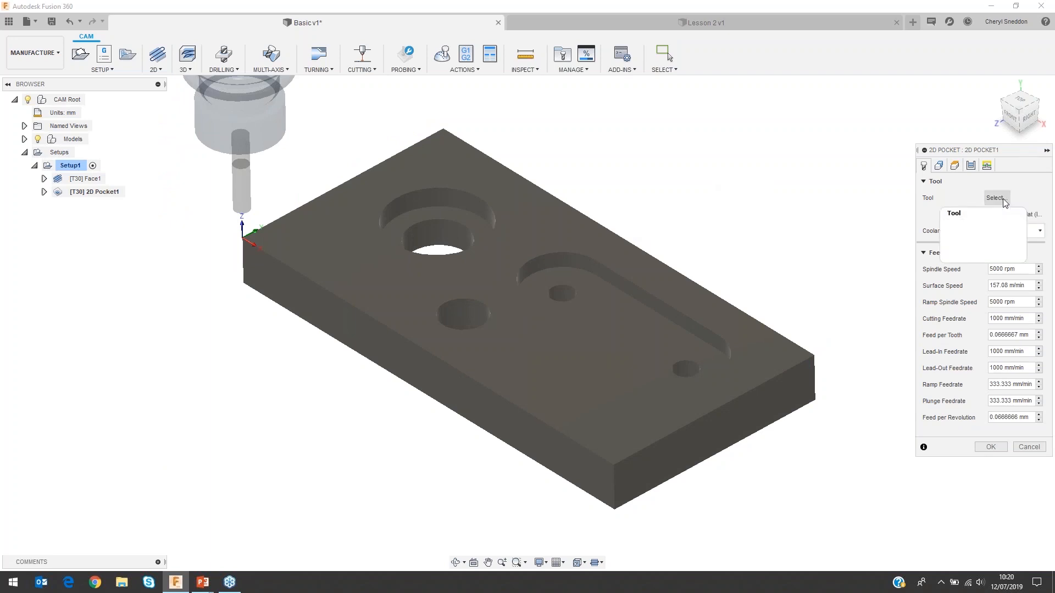
left_click(939, 165)
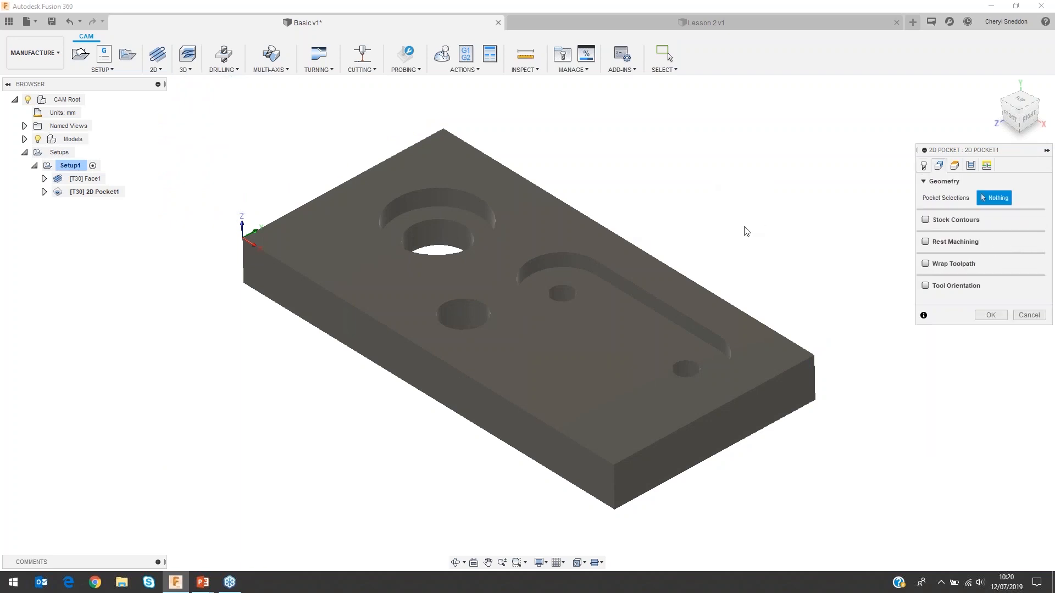
left_click(464, 209)
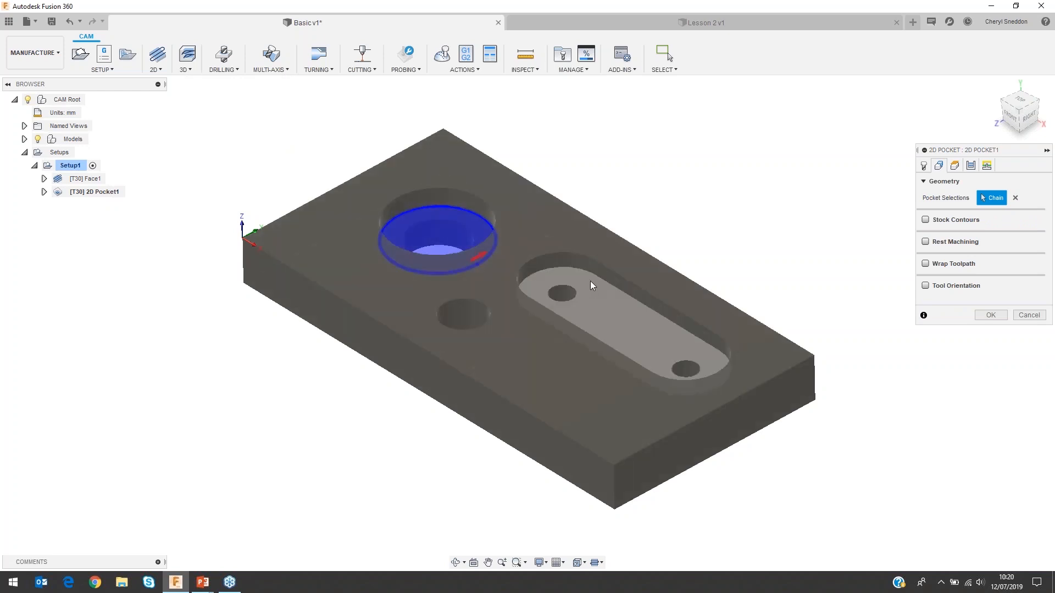
left_click(582, 268)
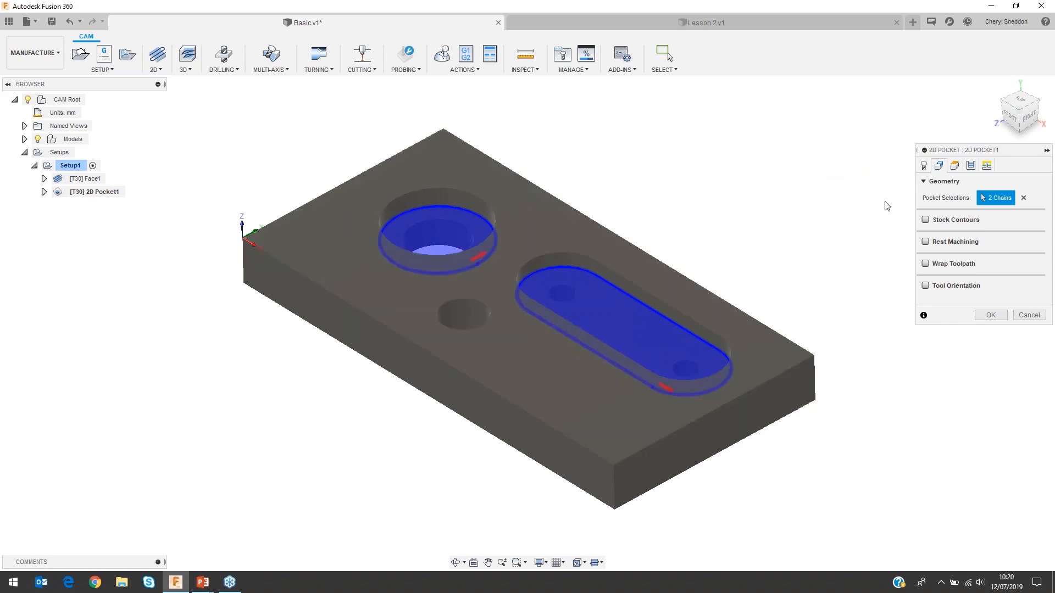
- Review the pocket operation's heights, and set its maximum stepover to 3 mm and axial stock to leave to 0 mm
left_click(954, 165)
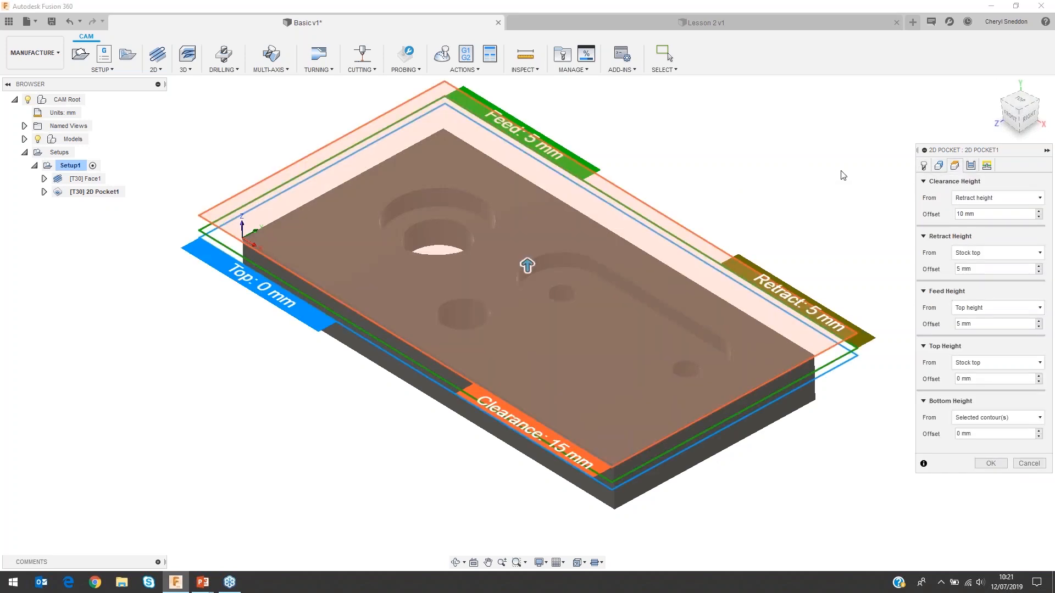
left_click(971, 166)
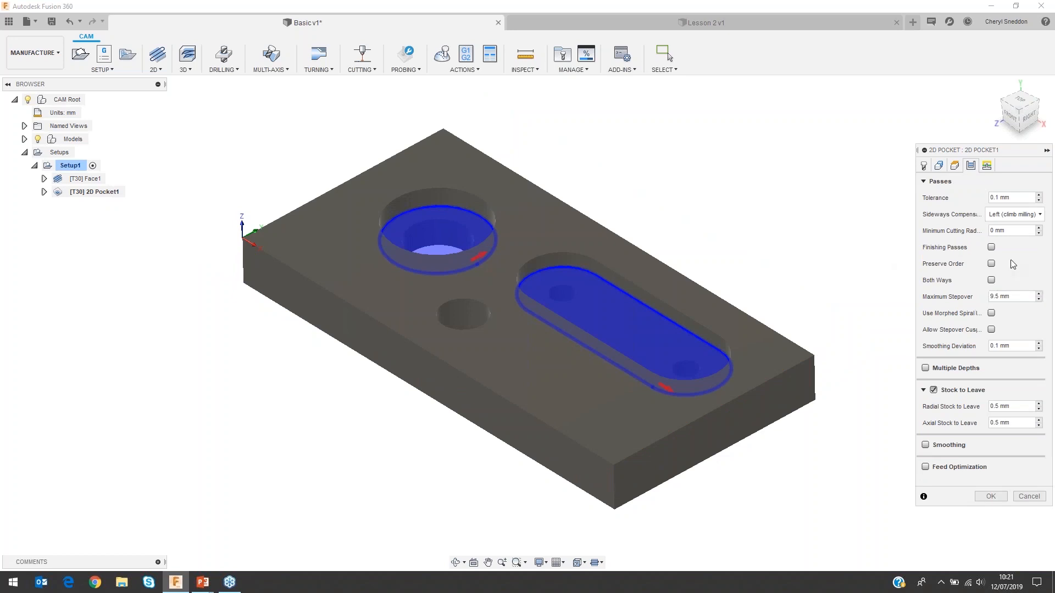
left_click(1023, 296)
type("3")
double_click(1017, 424)
type("0")
- Review the pocket's linking settings and available ramp types, keep the Helix ramp and generate the toolpath
left_click(987, 166)
scroll(989, 396, "down", 3)
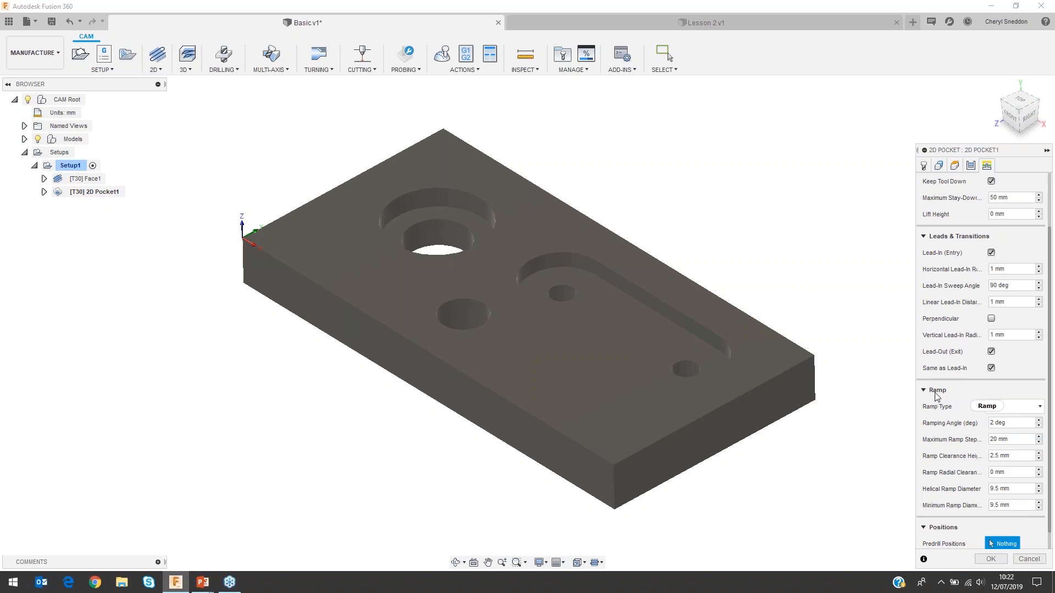
left_click(999, 410)
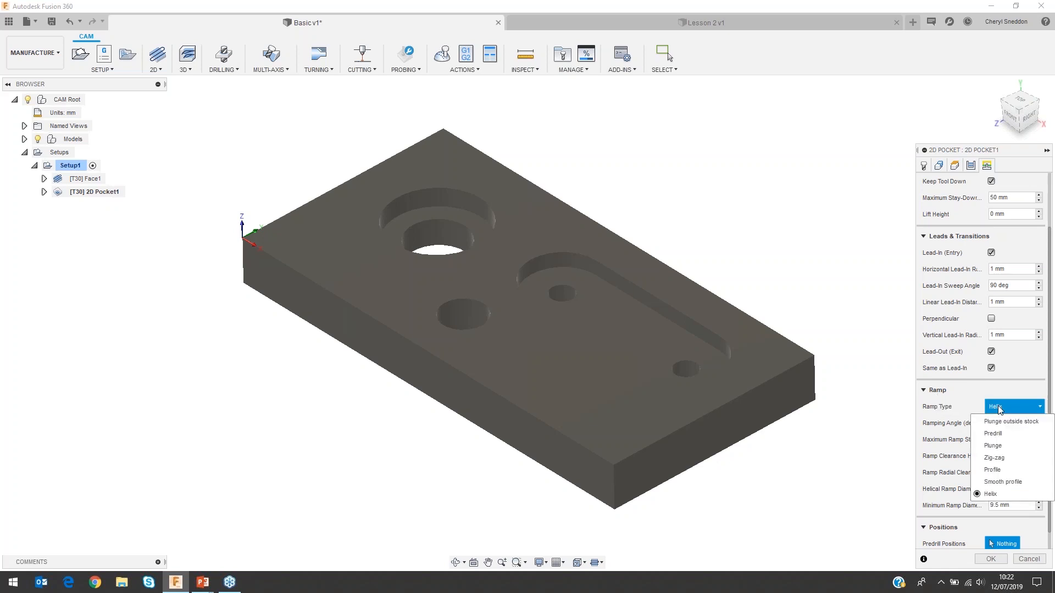
mouse_move(1014, 411)
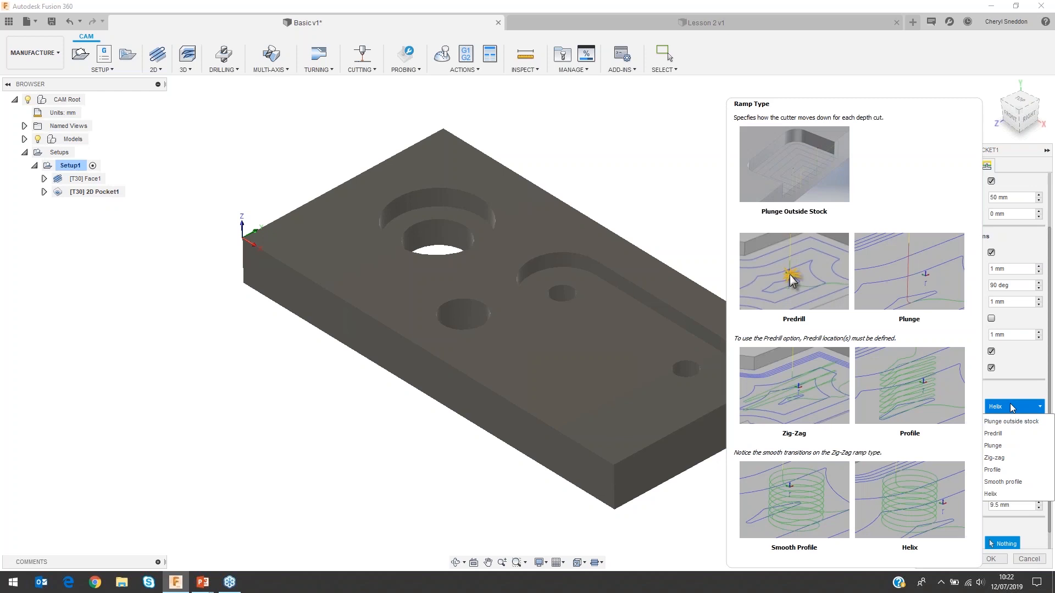
left_click(1013, 407)
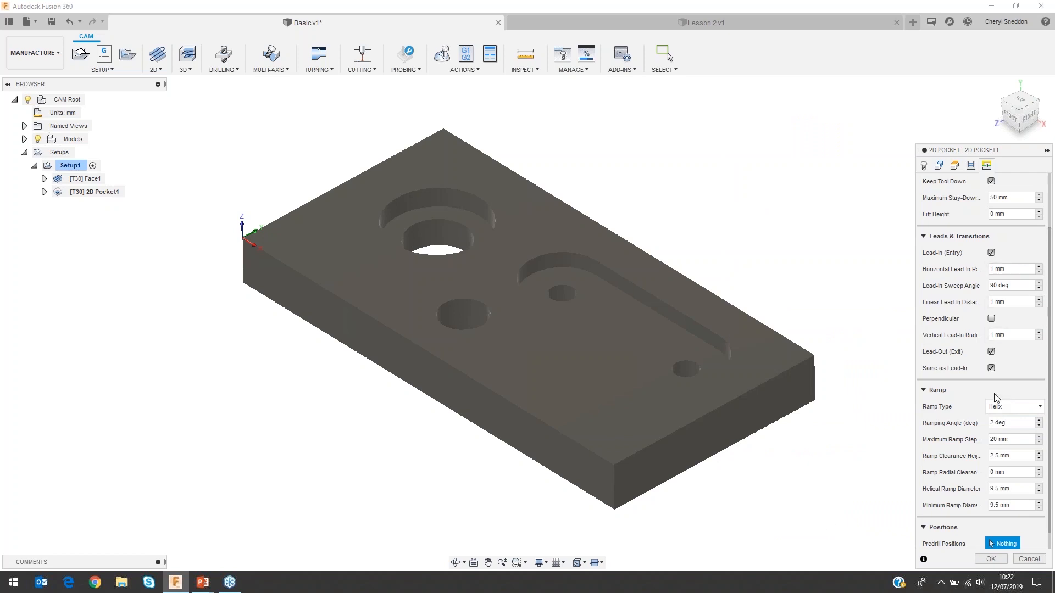
left_click(991, 558)
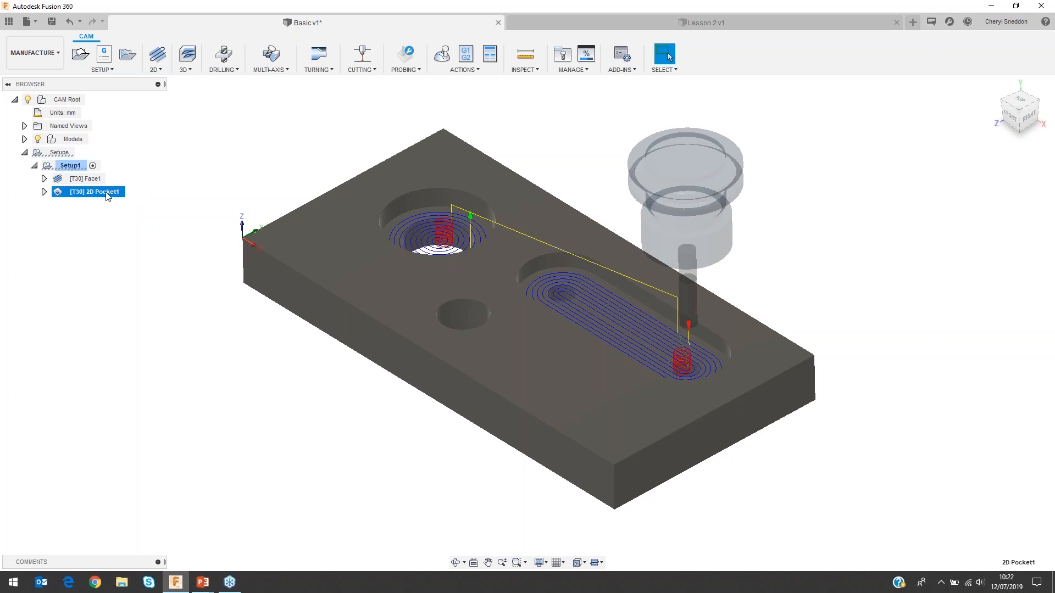
- Simulate all of Setup1's operations at a faster playback speed, inspect the machined pockets and close the simulation
right_click(74, 166)
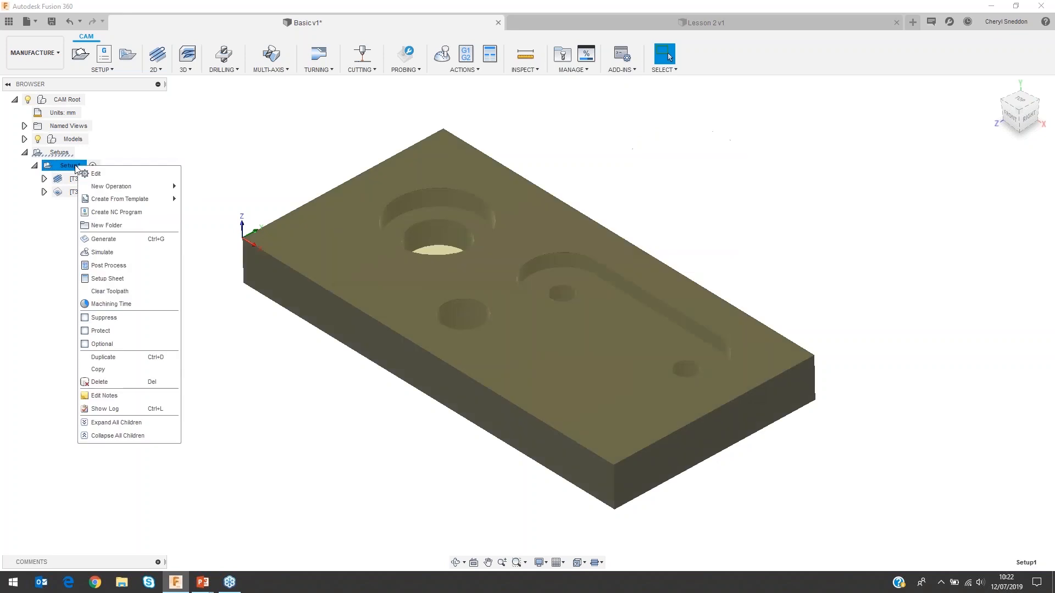
left_click(102, 252)
left_click_drag(568, 536, 594, 538)
left_click(527, 520)
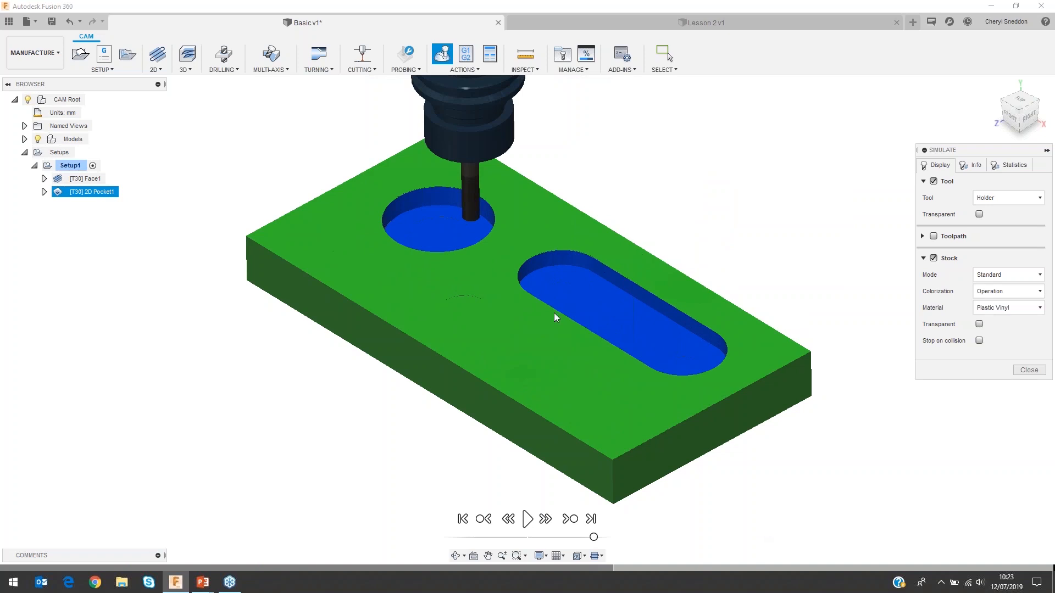
left_click(1028, 371)
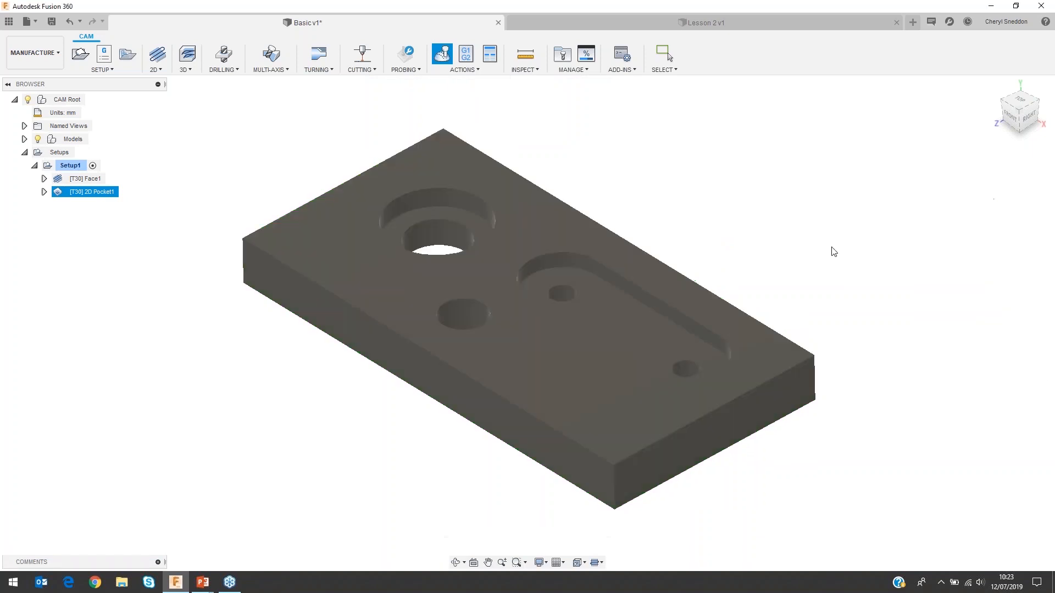
- Create a 2D Contour operation with the plate's bottom outer perimeter as the contour selection
left_click(157, 70)
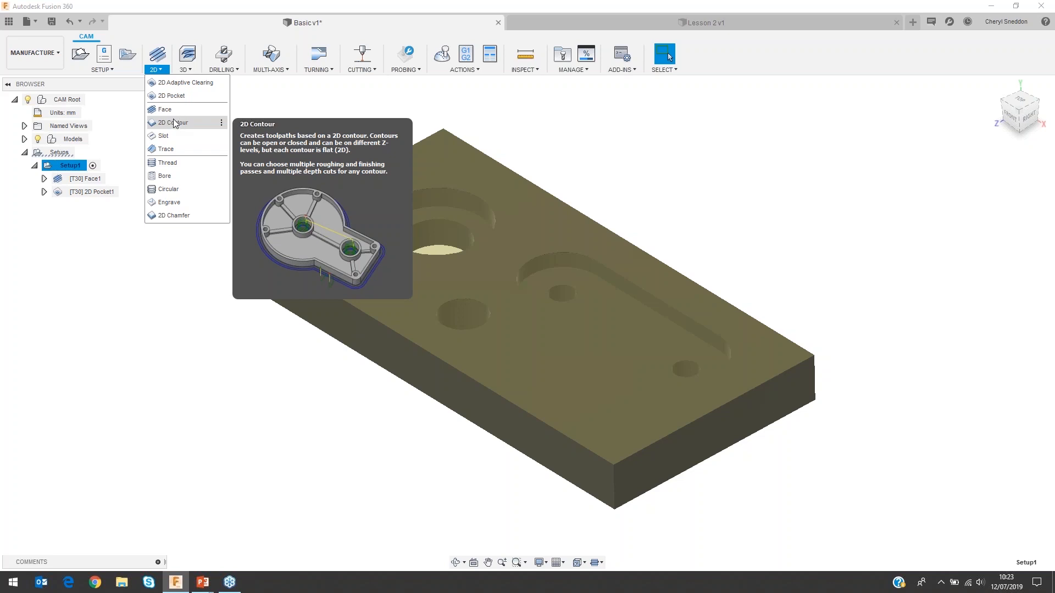
left_click(177, 123)
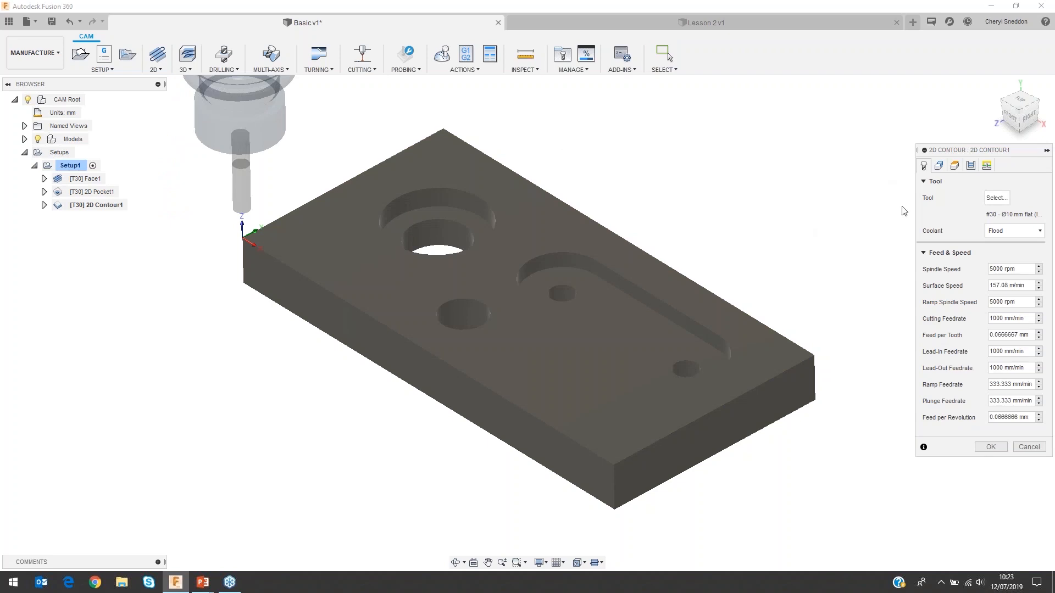
left_click(940, 166)
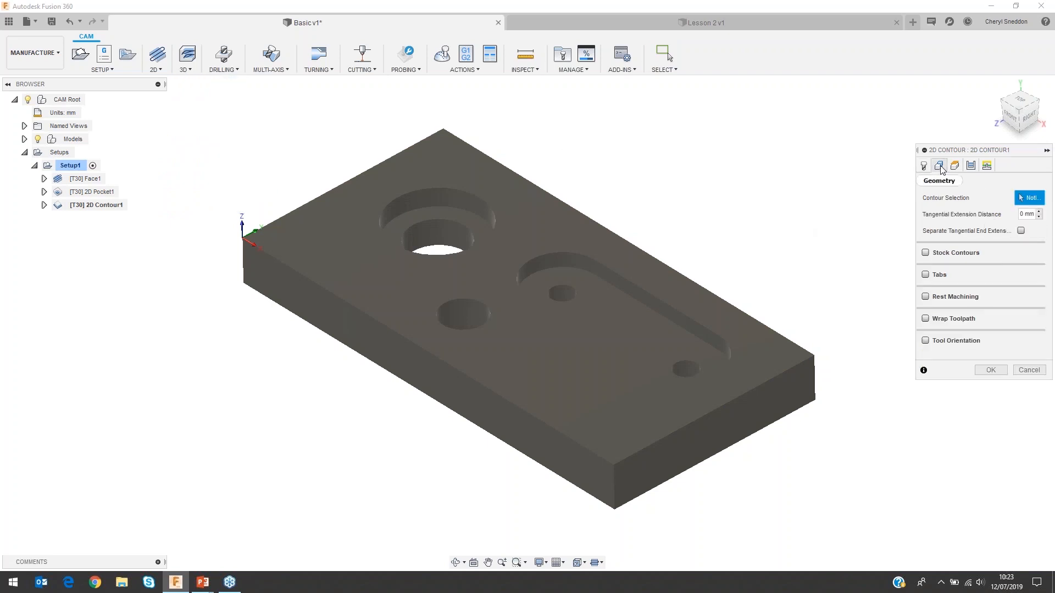
left_click(261, 297)
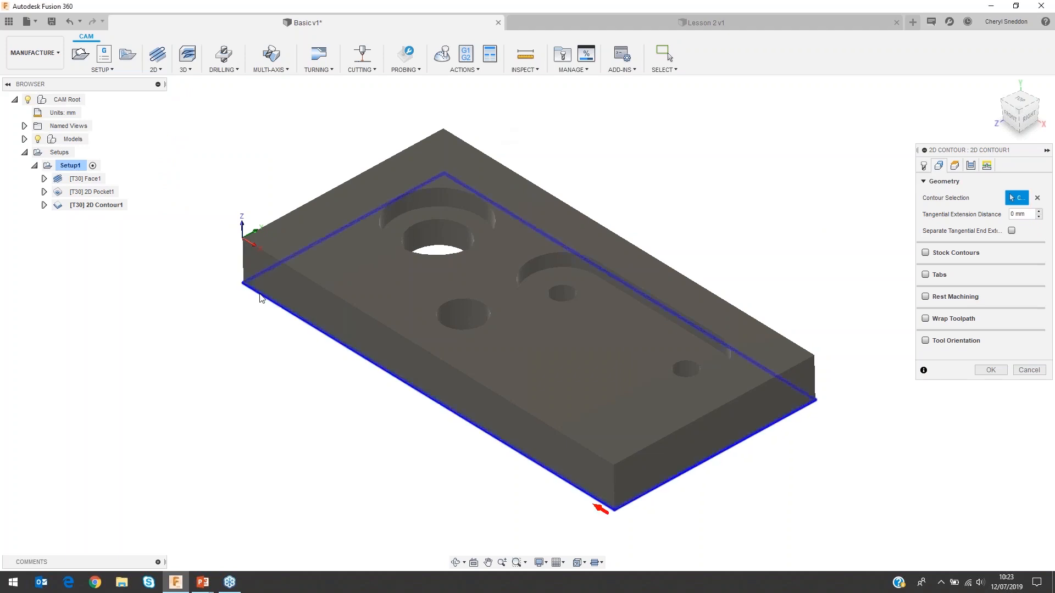
- Add the circular pocket's floor edge and the complete slot pocket floor outline to the 2D Contour selection
left_click(481, 219)
left_click(562, 267)
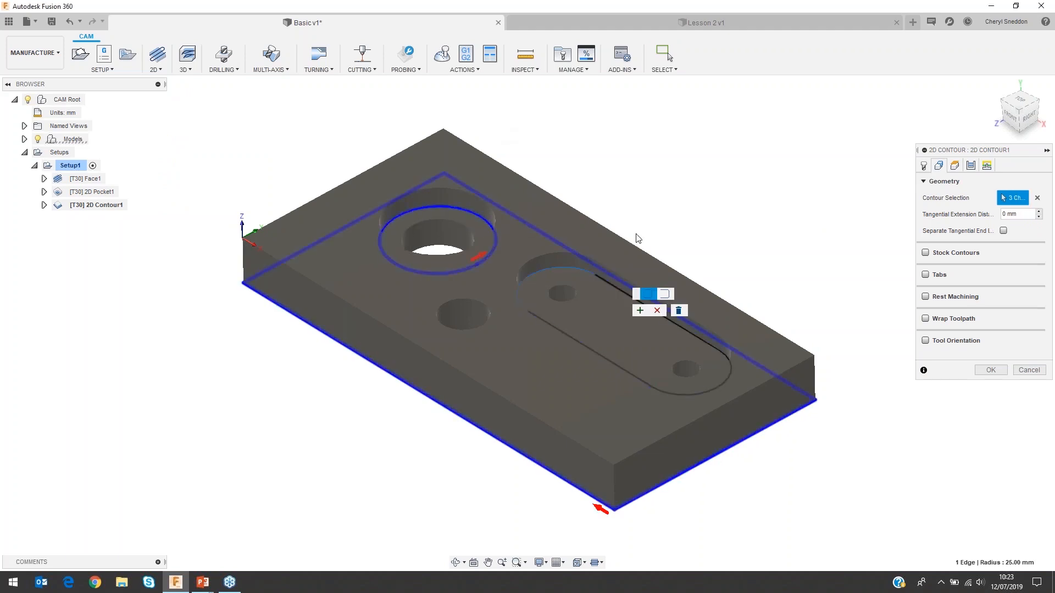
left_click(649, 295)
left_click(641, 310)
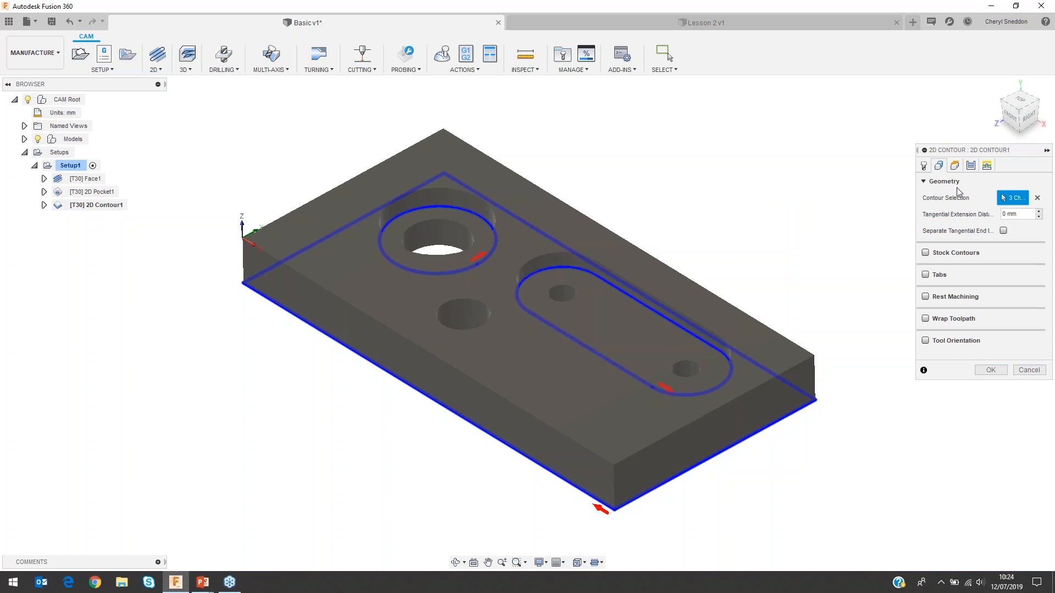
- Review the contour operation's heights, and enable Multiple Depths with a maximum roughing stepdown of 3 mm
left_click(955, 167)
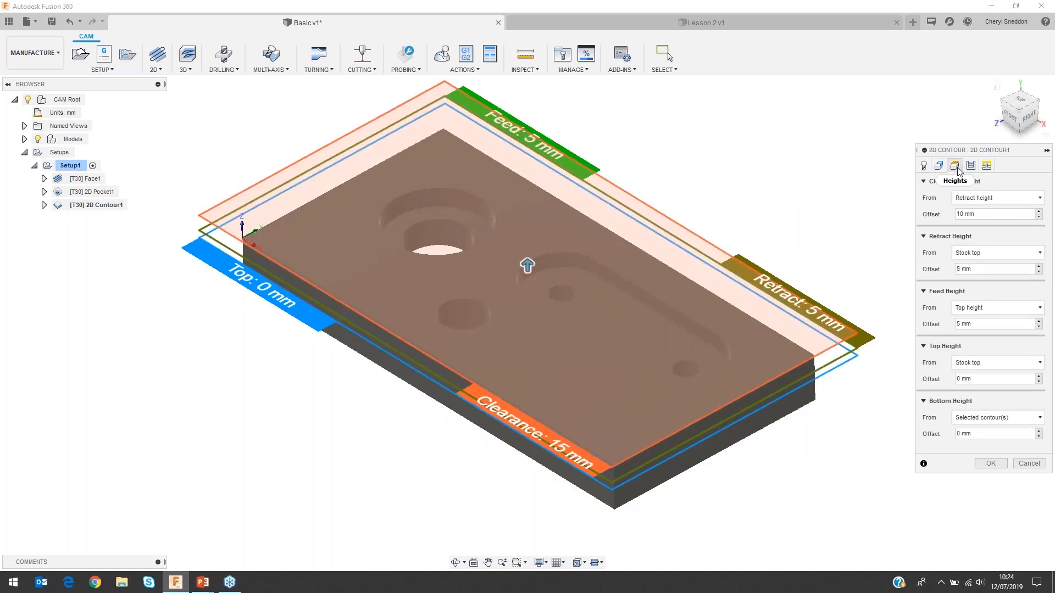
left_click(972, 167)
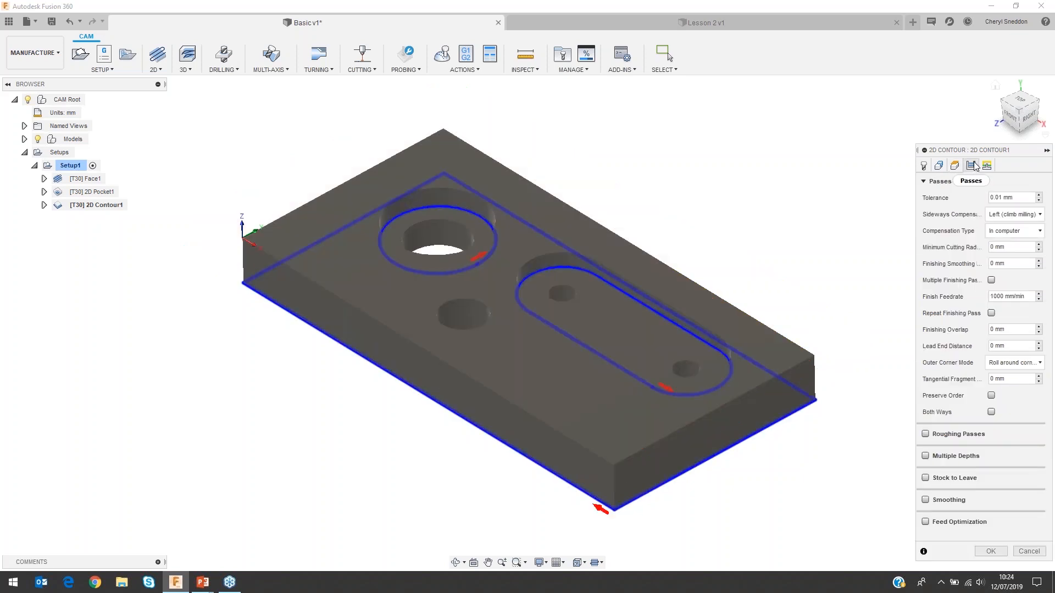
left_click(929, 455)
scroll(970, 449, "down", 3)
middle_click_drag(805, 303, 680, 275)
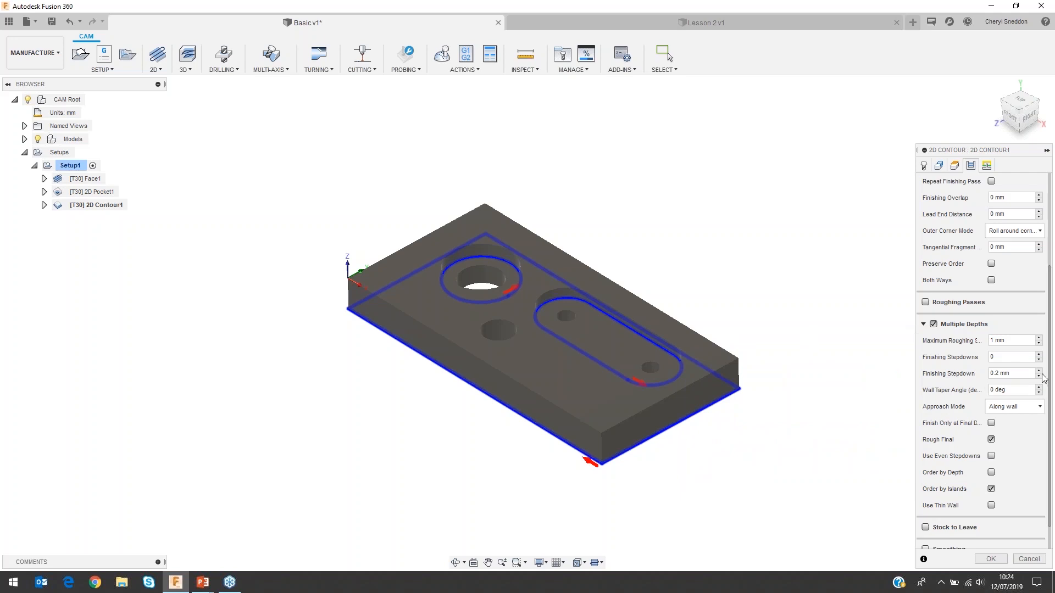
left_click_drag(1016, 341, 965, 343)
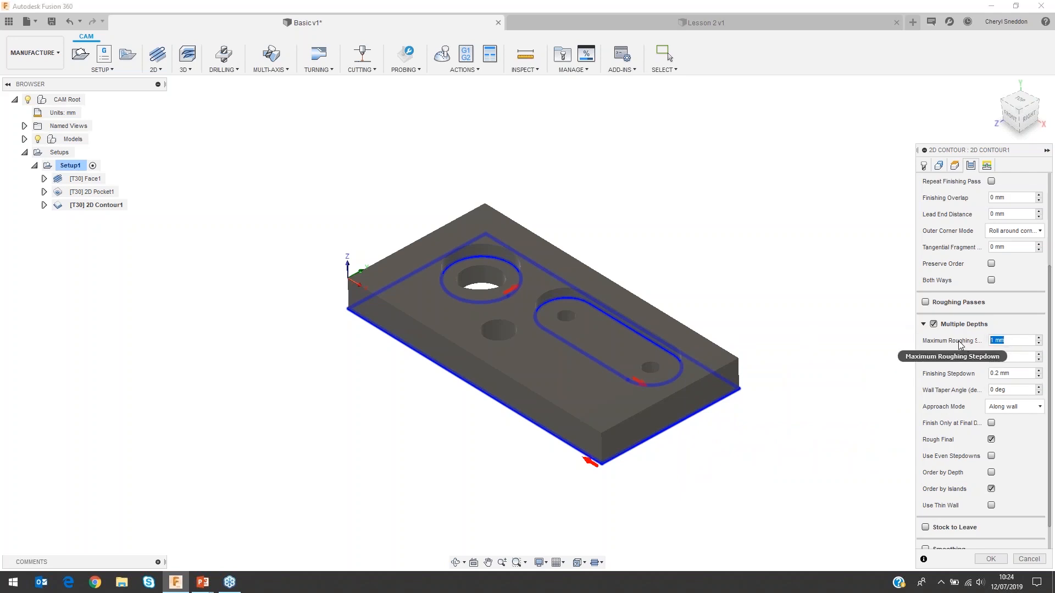
type("3")
scroll(987, 467, "down", 1)
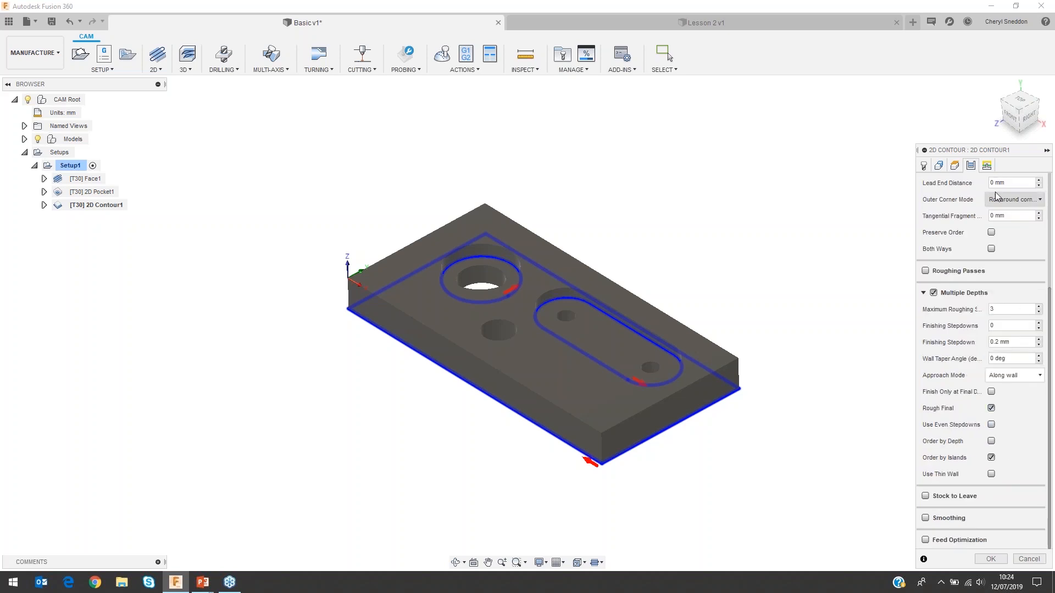
- Enable Ramp in the contour's linking settings, generate the toolpath and inspect it around the pockets and outer walls
left_click(988, 166)
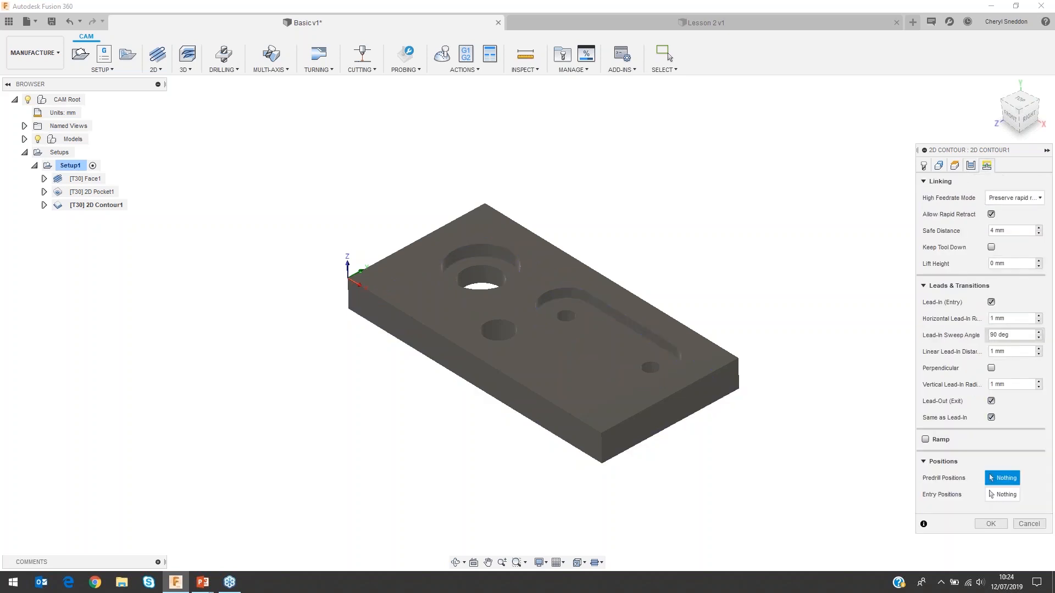
left_click(926, 439)
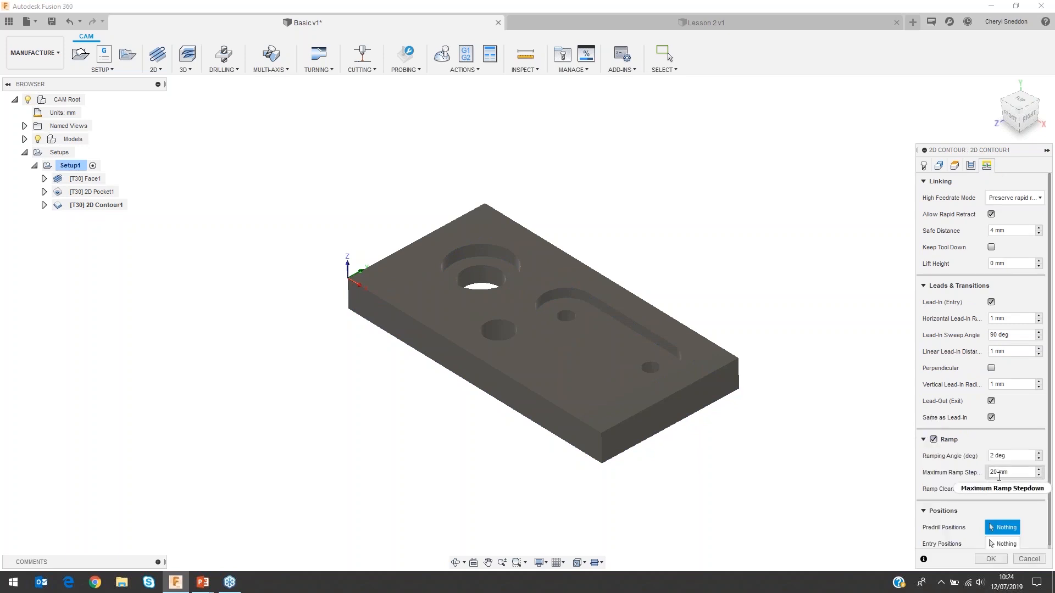
scroll(1004, 461, "down", 1)
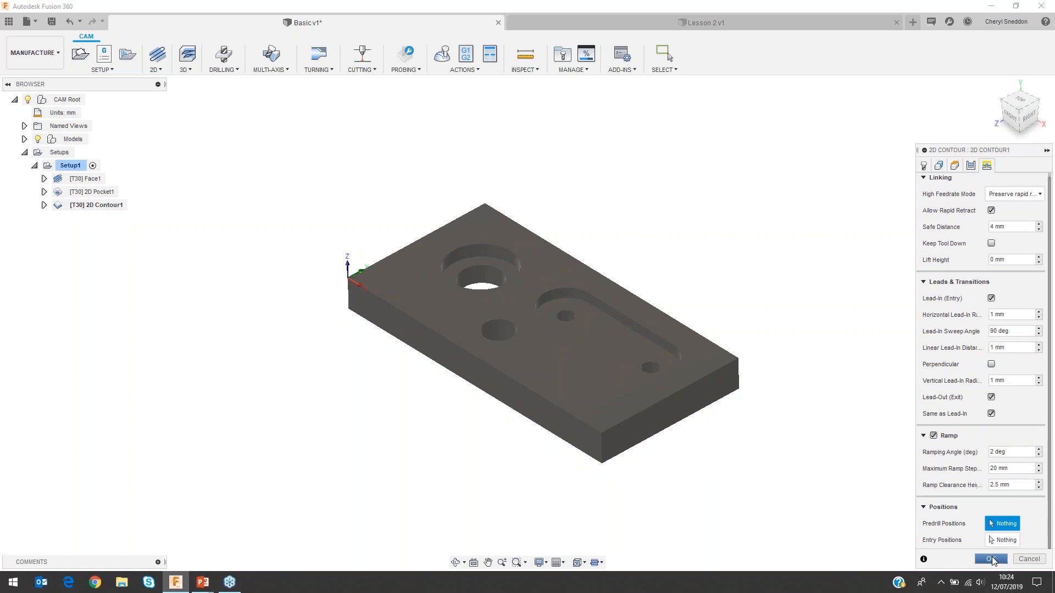
left_click(991, 560)
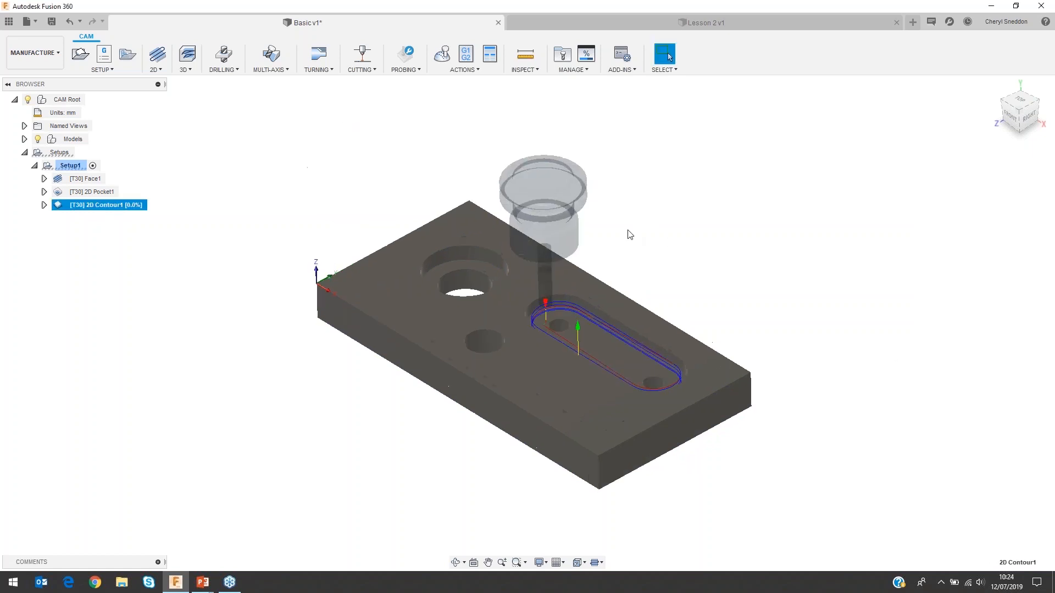
scroll(627, 243, "up", 3)
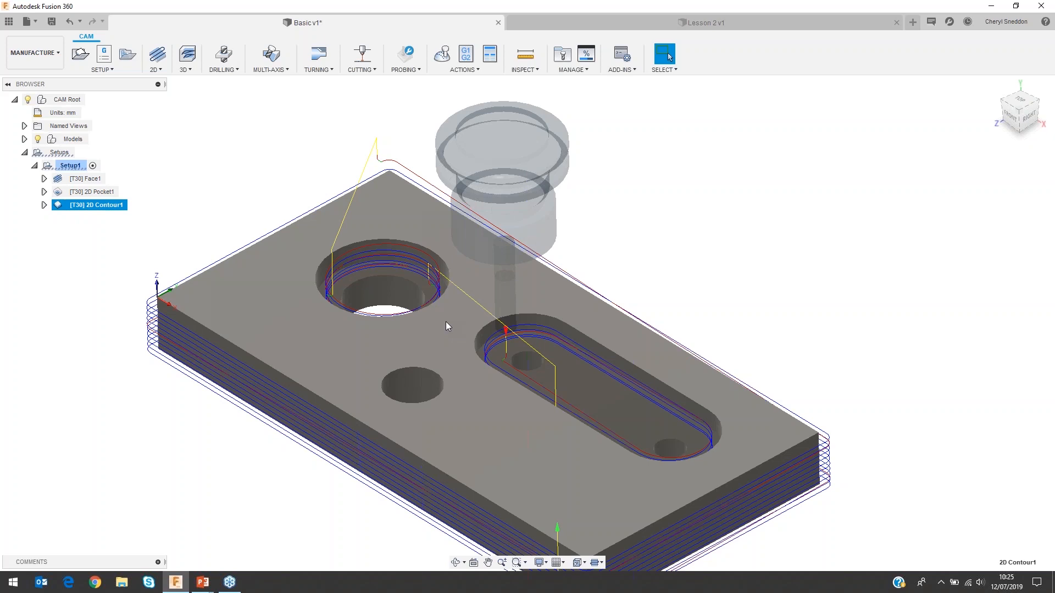
middle_click_drag(565, 304, 628, 247)
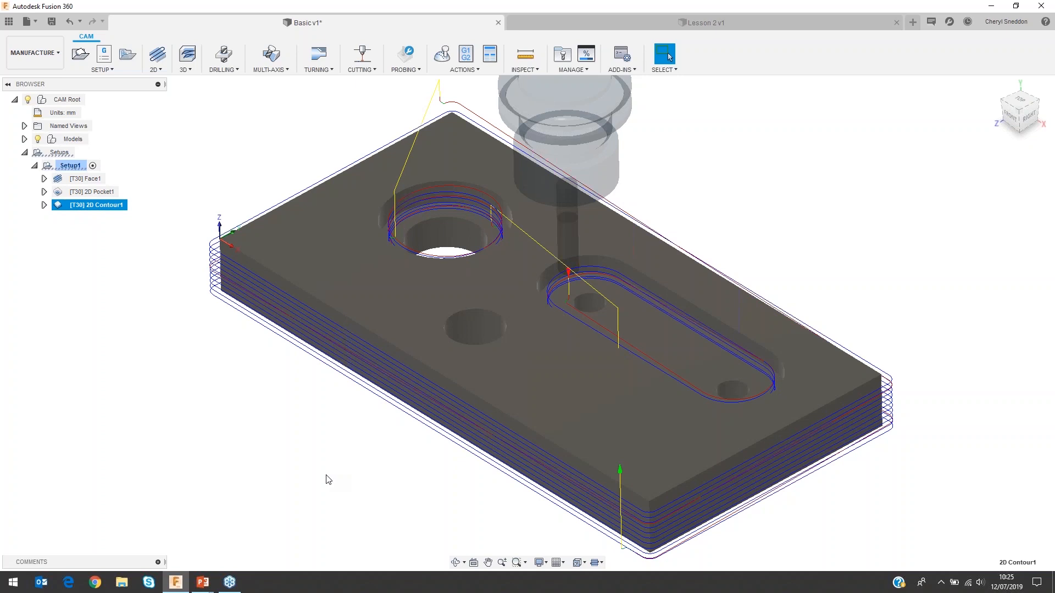
scroll(688, 518, "up", 5)
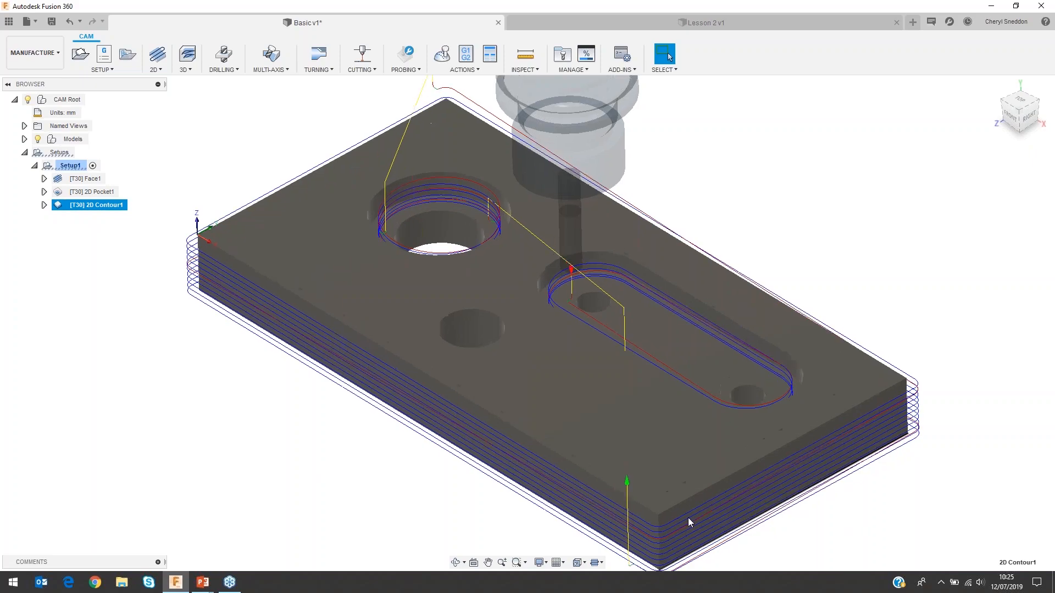
scroll(468, 522, "down", 5)
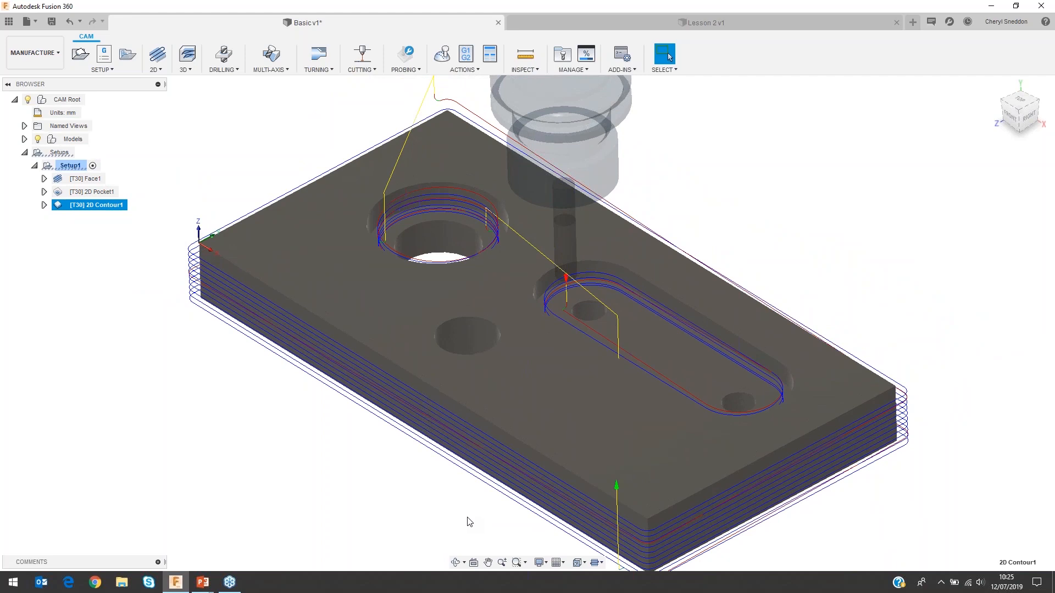
- Create a 2D Chamfer operation using the Ø10 mm 45° chamfer mill from the Basic v1 library
left_click(156, 70)
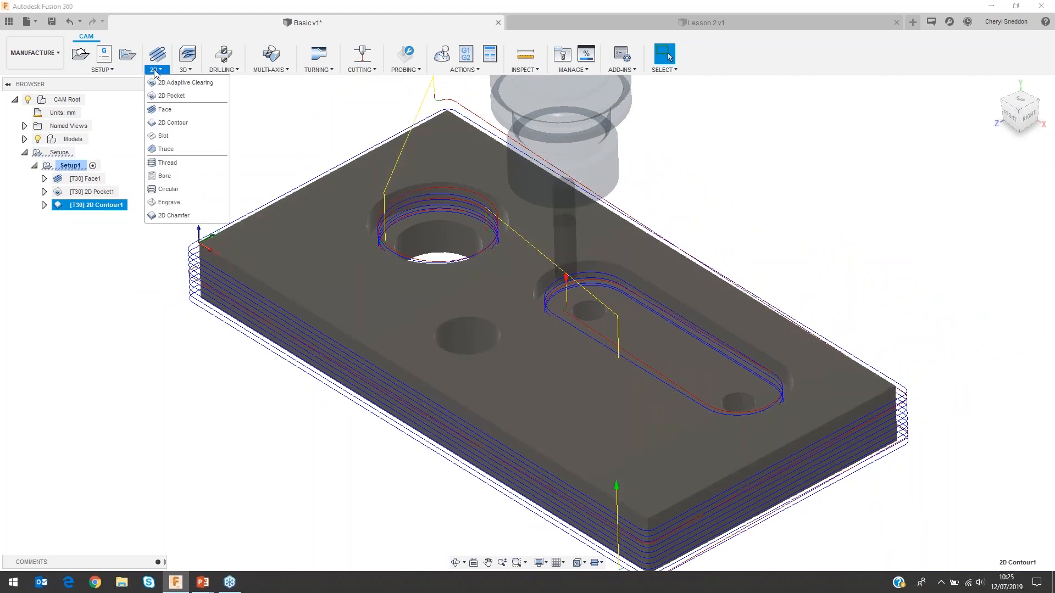
left_click(164, 216)
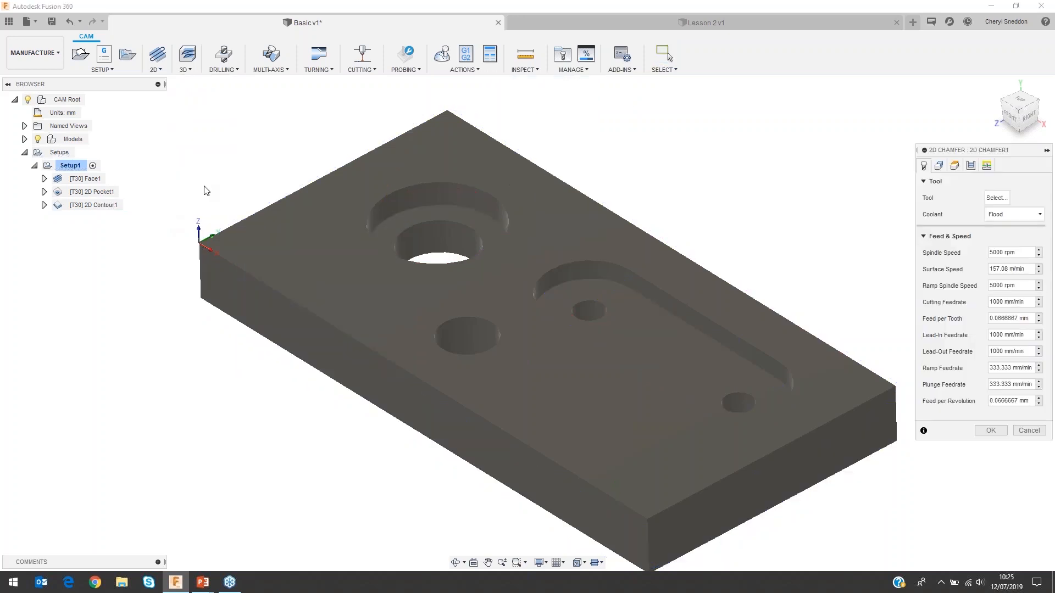
left_click(998, 201)
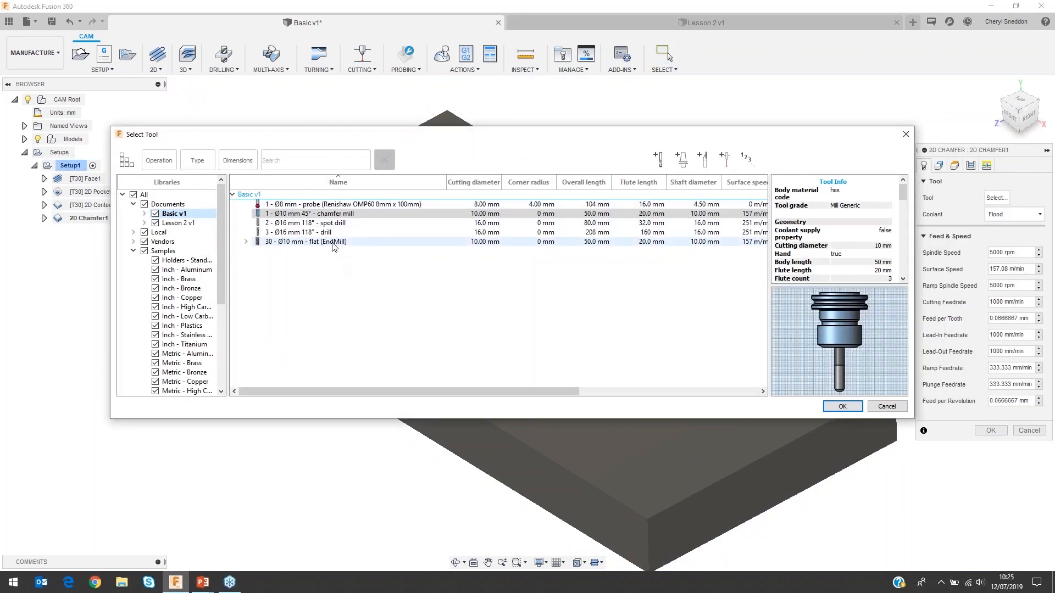
left_click(296, 218)
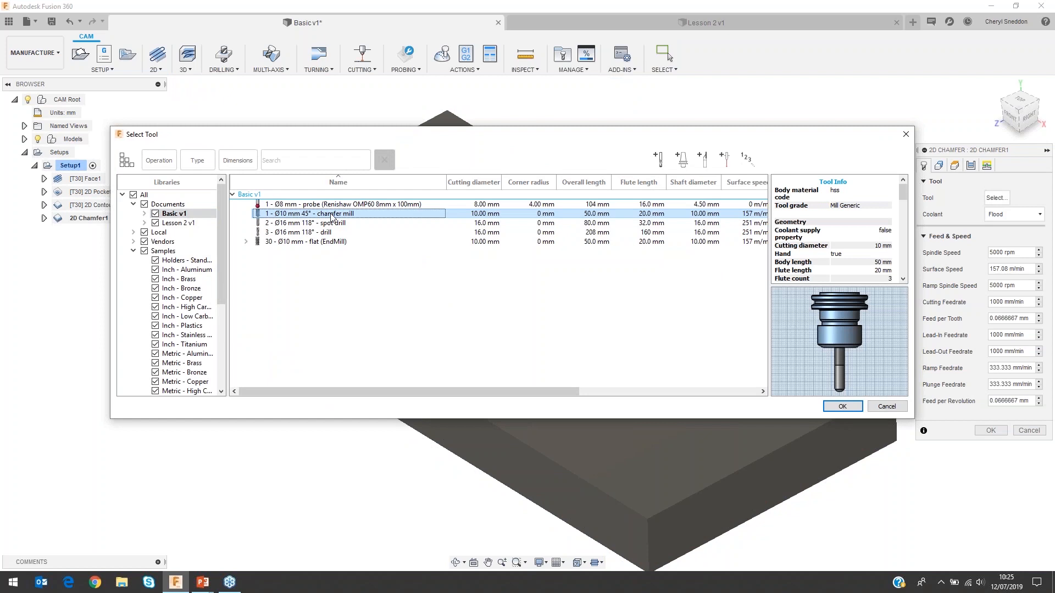
left_click(843, 407)
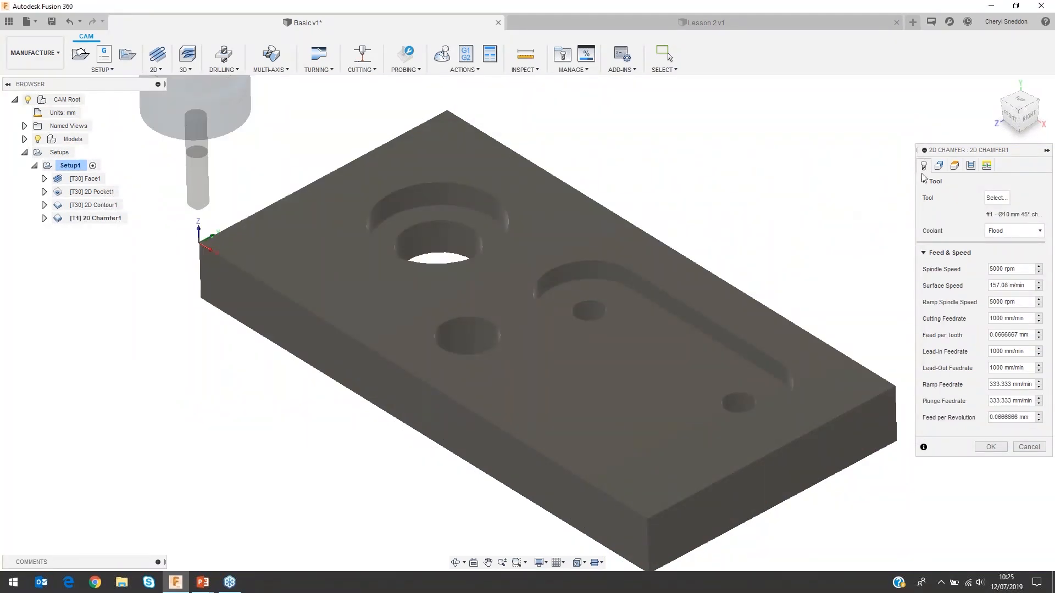
- Select the plate's top outer perimeter as the chamfer contour, review the chamfer width and linking settings, and generate the toolpath
left_click(939, 167)
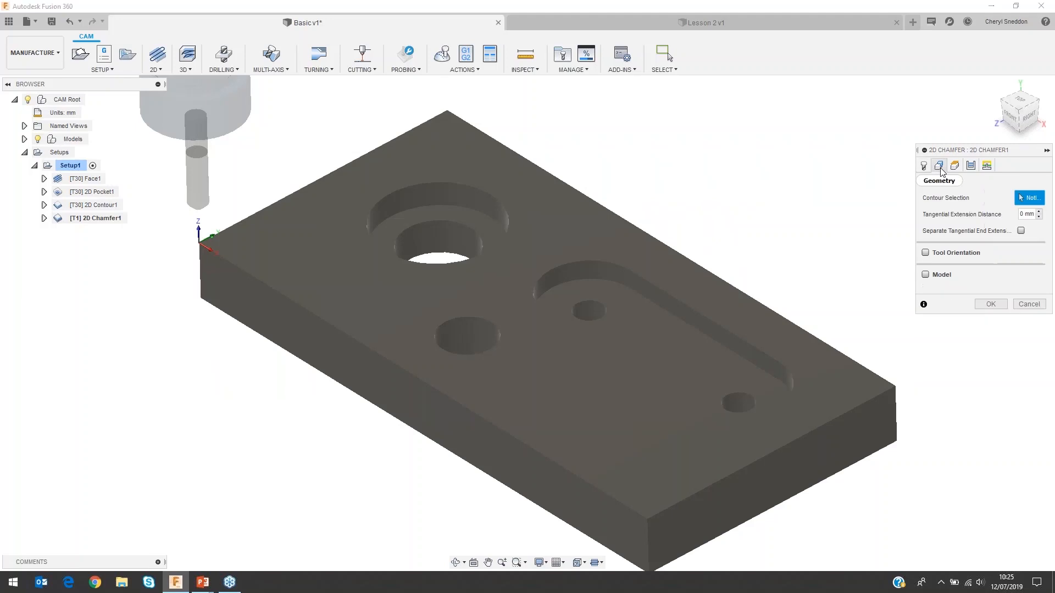
left_click(644, 234)
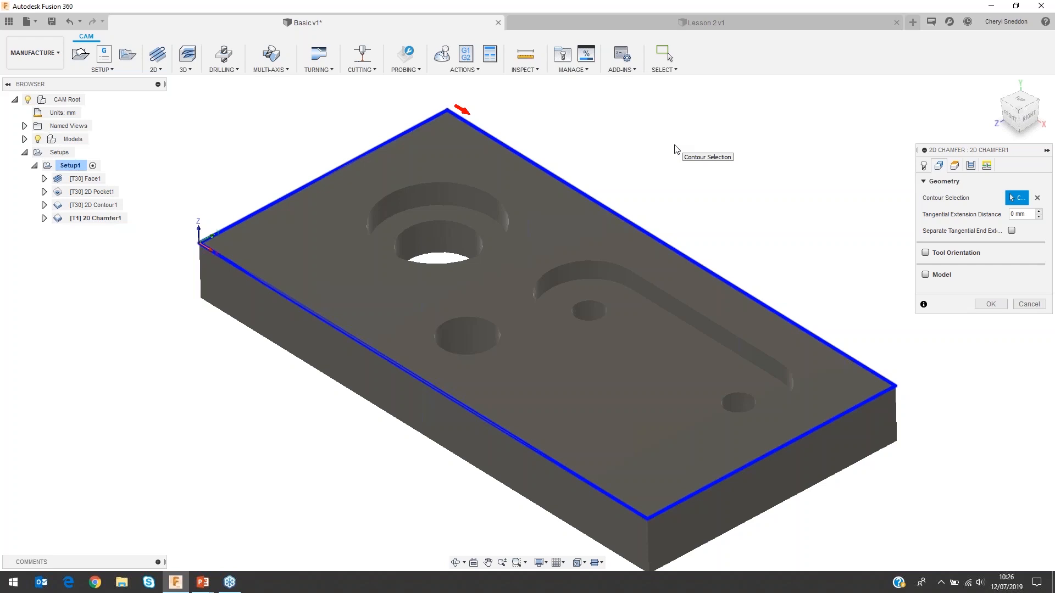
left_click(971, 166)
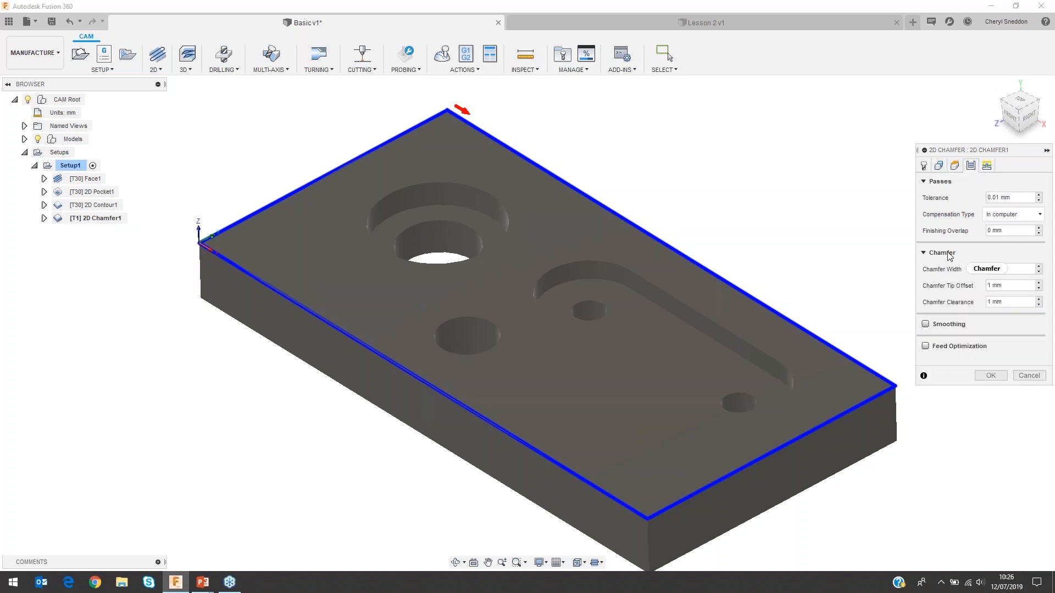
left_click_drag(1003, 270, 932, 281)
left_click(986, 170)
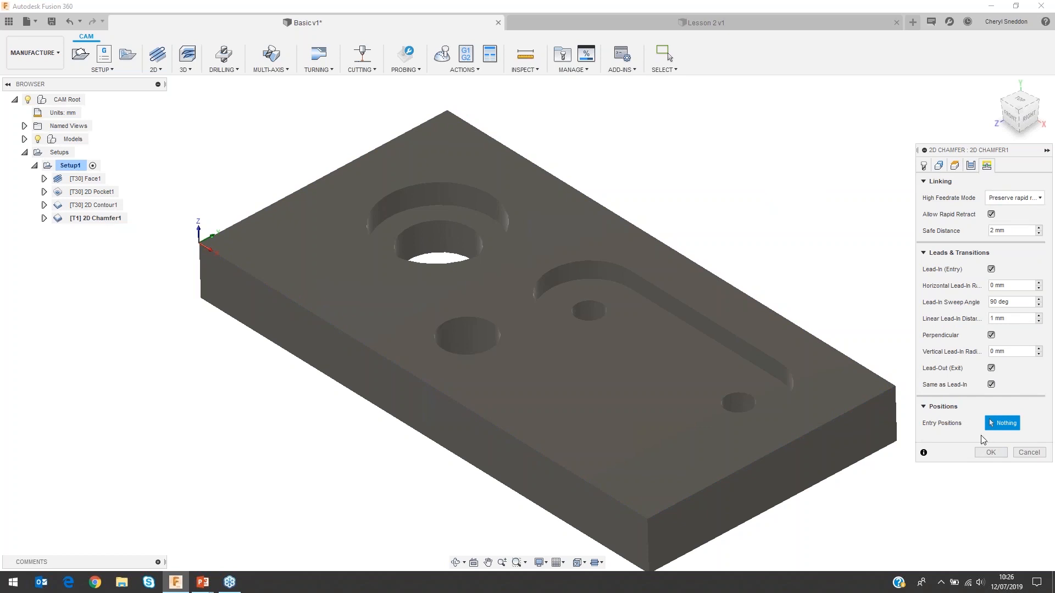
left_click(990, 452)
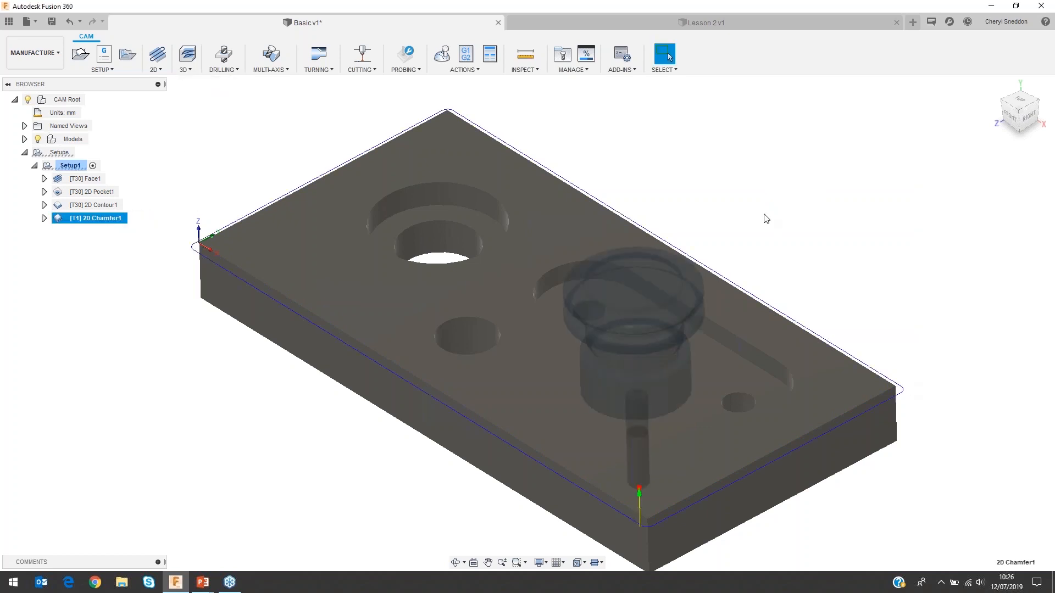
- Simulate all of Setup1's operations at a faster playback speed, inspect the chamfered top edge and close the simulation
right_click(70, 166)
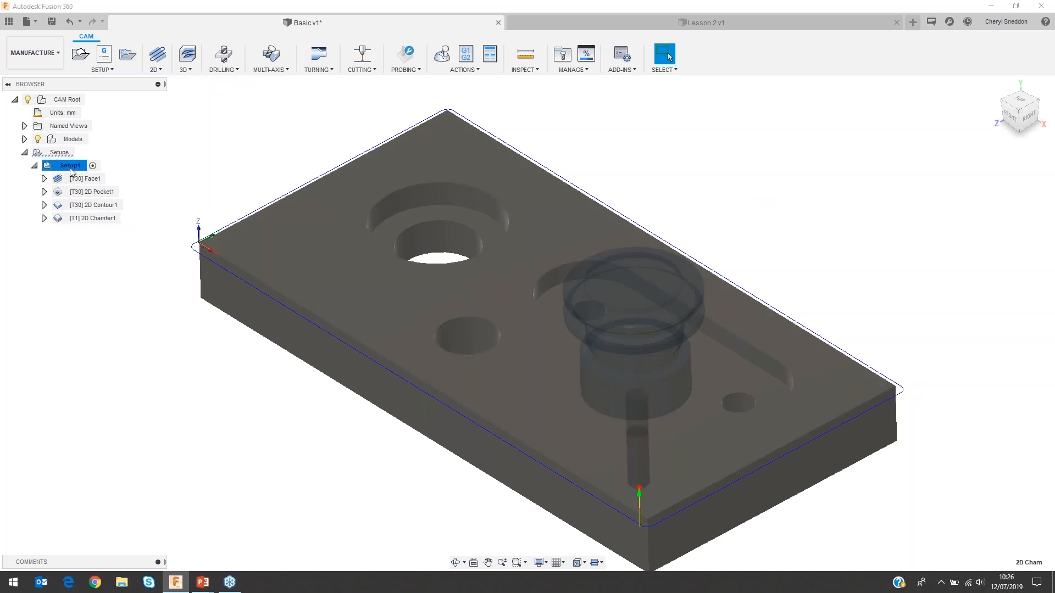
left_click(107, 254)
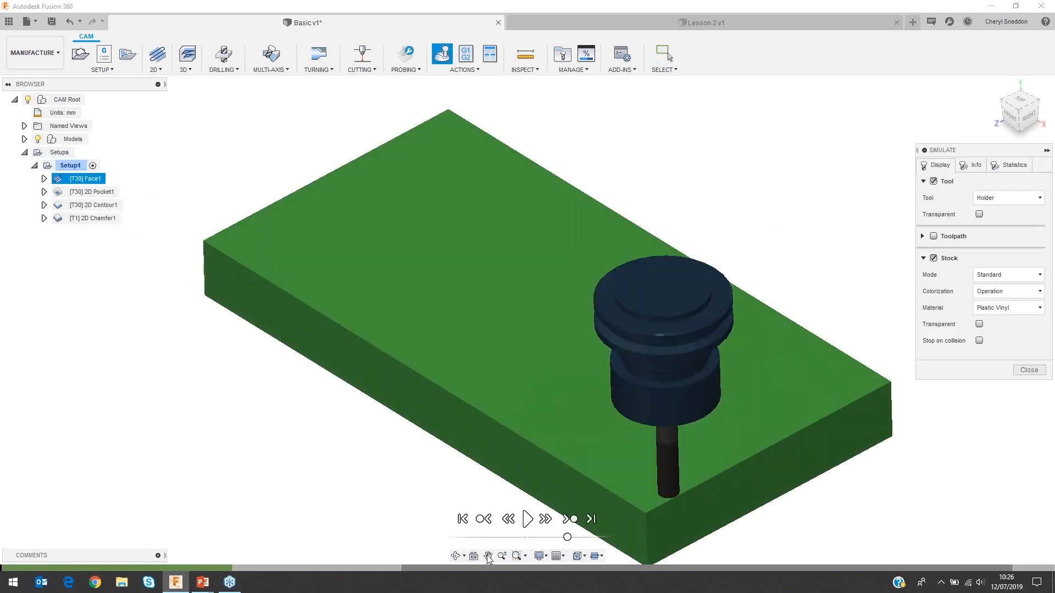
left_click_drag(568, 538, 594, 542)
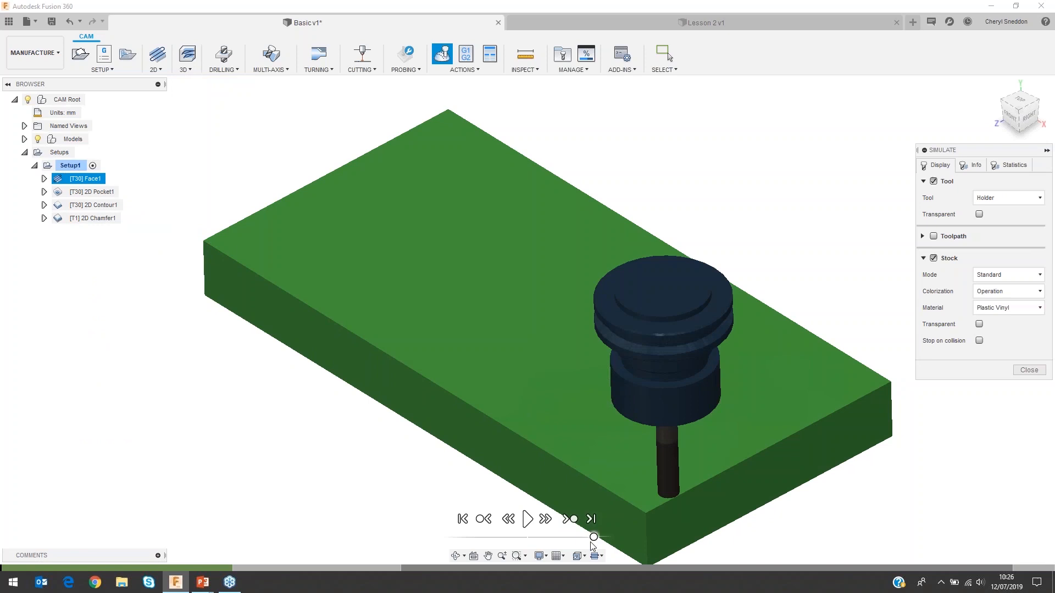
left_click(527, 519)
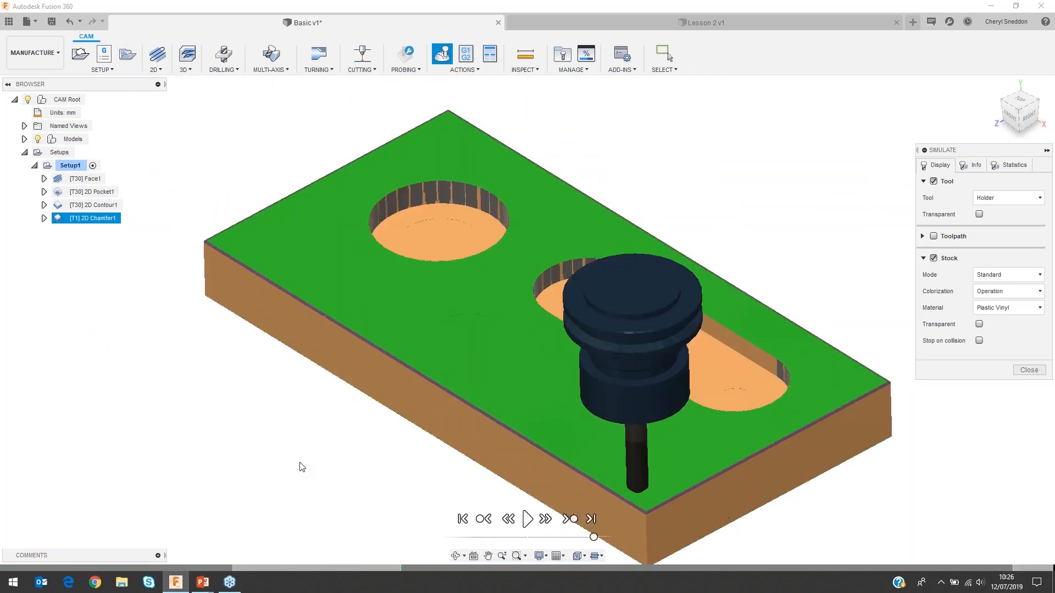
scroll(646, 499, "up", 8)
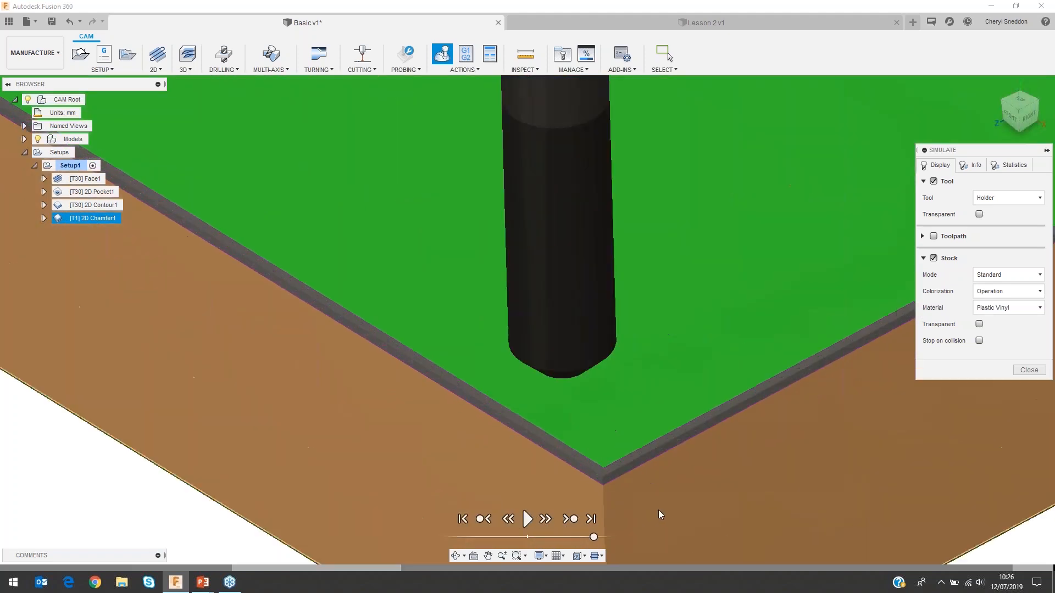
middle_click_drag(631, 499, 628, 430)
scroll(628, 430, "down", 9)
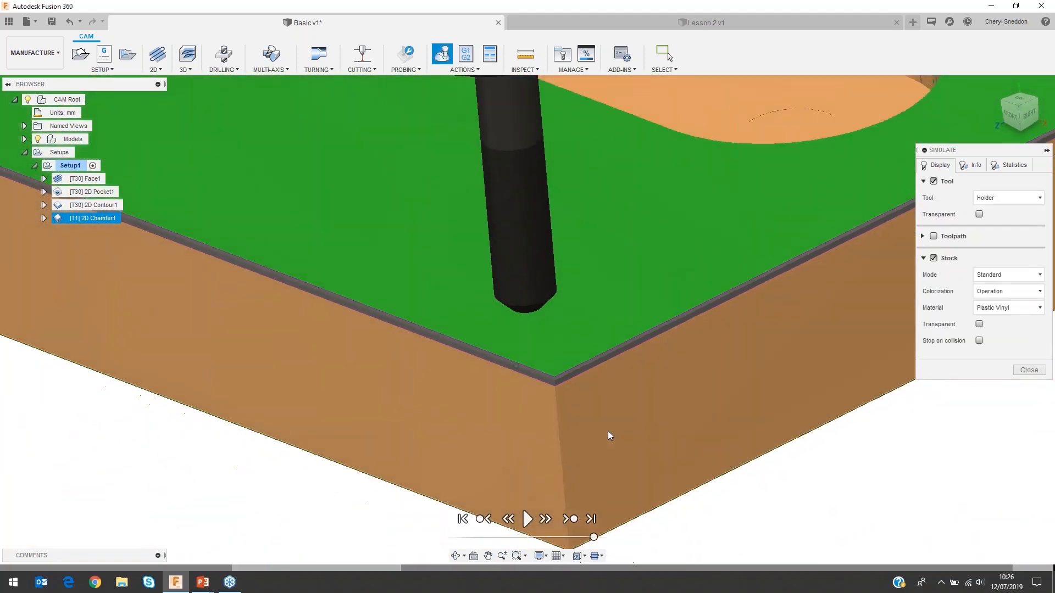
scroll(563, 390, "down", 10)
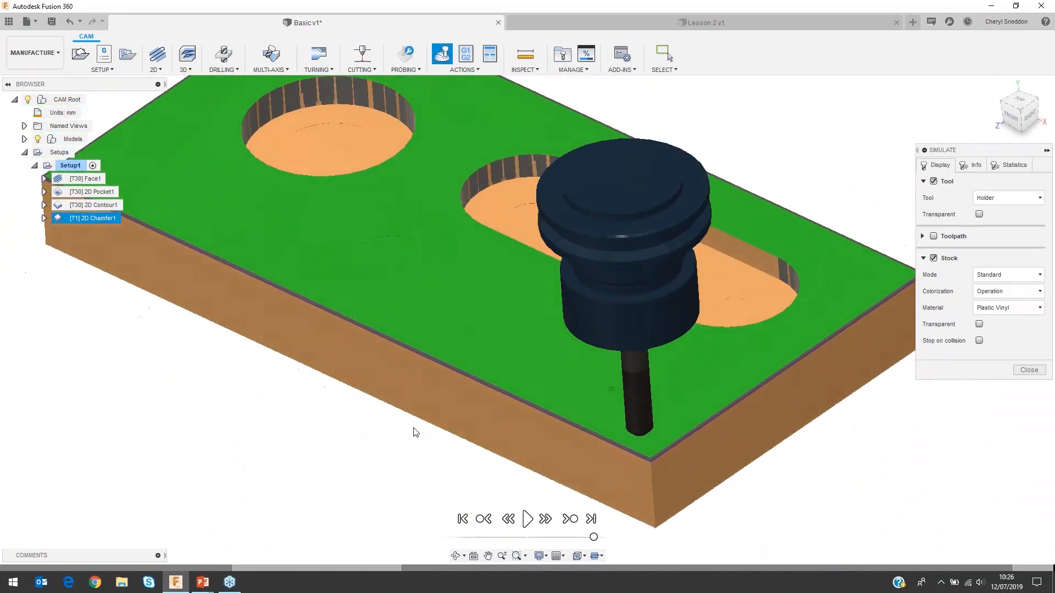
left_click(1027, 369)
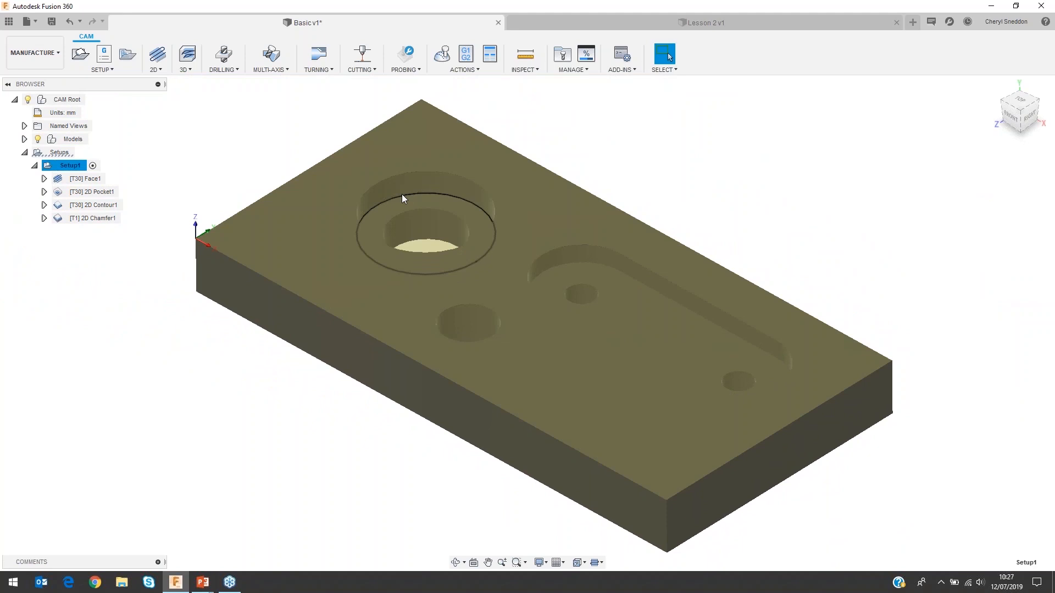
- Switch from the Manufacture workspace to the Design workspace
left_click(50, 52)
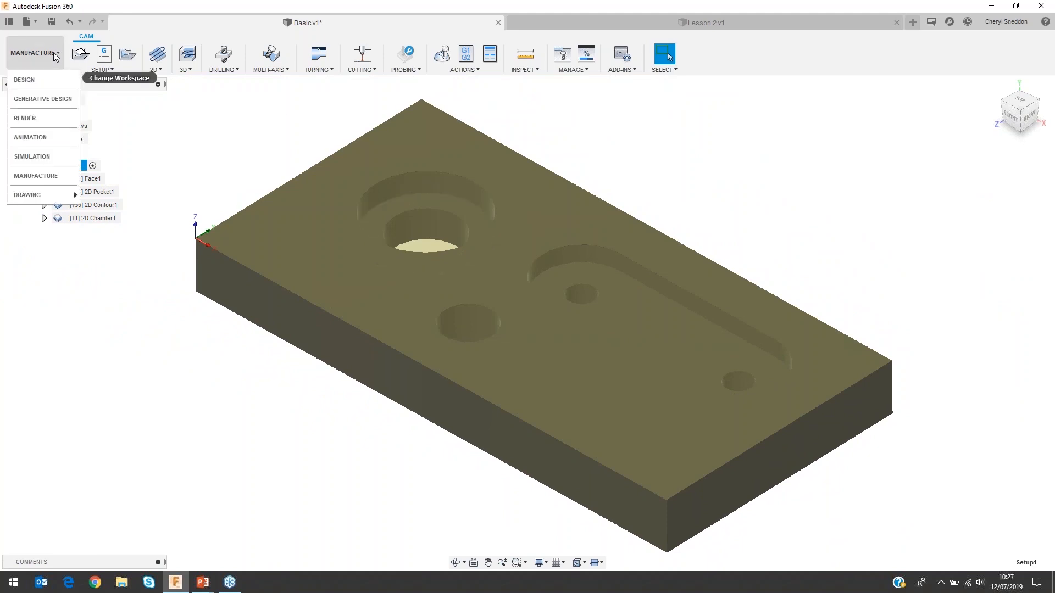
left_click(42, 85)
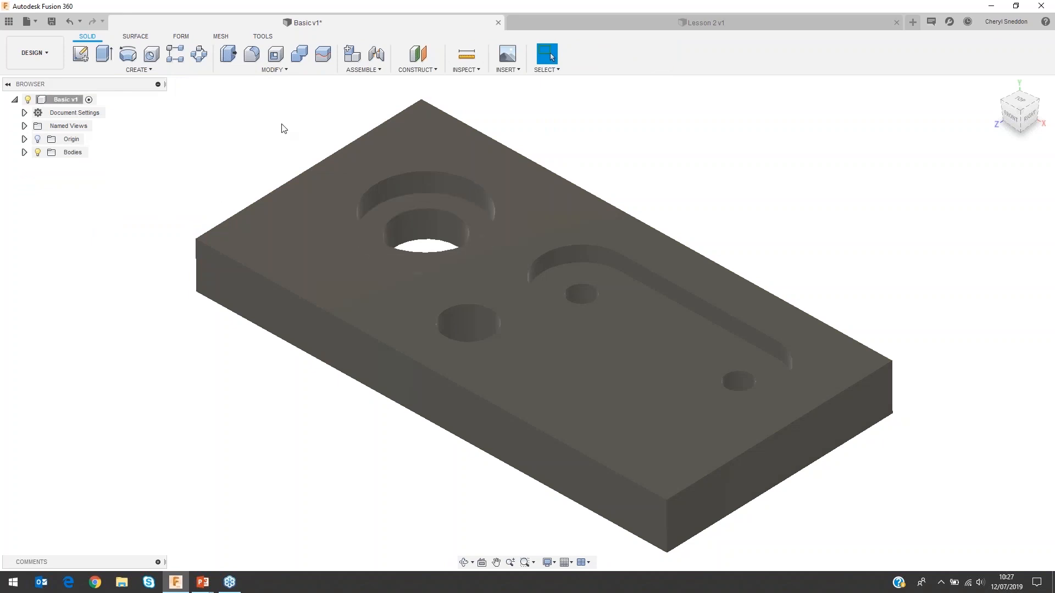
key("q")
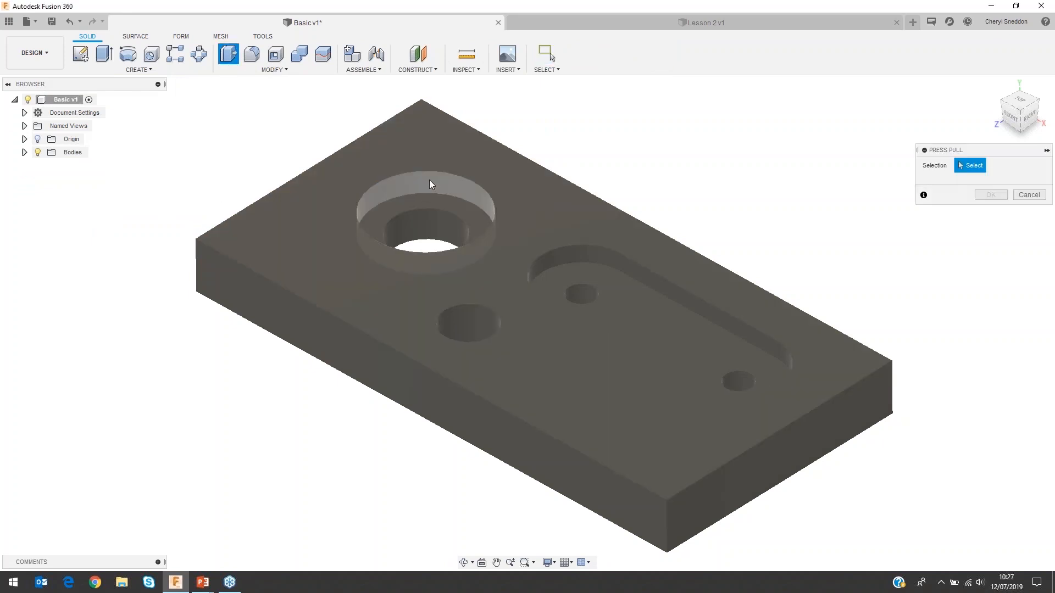
left_click(429, 180)
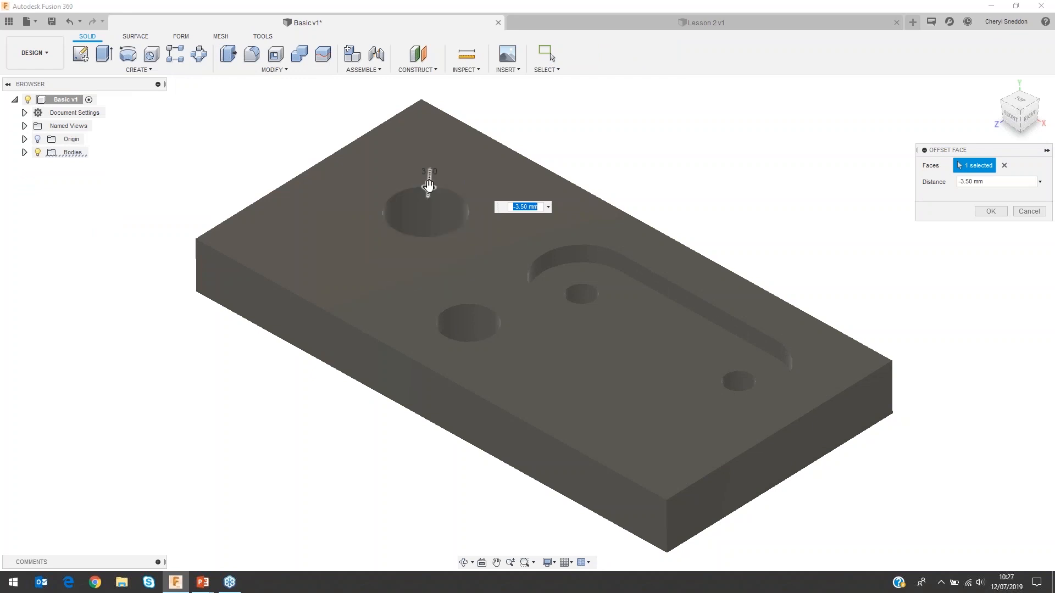
left_click_drag(430, 186, 430, 168)
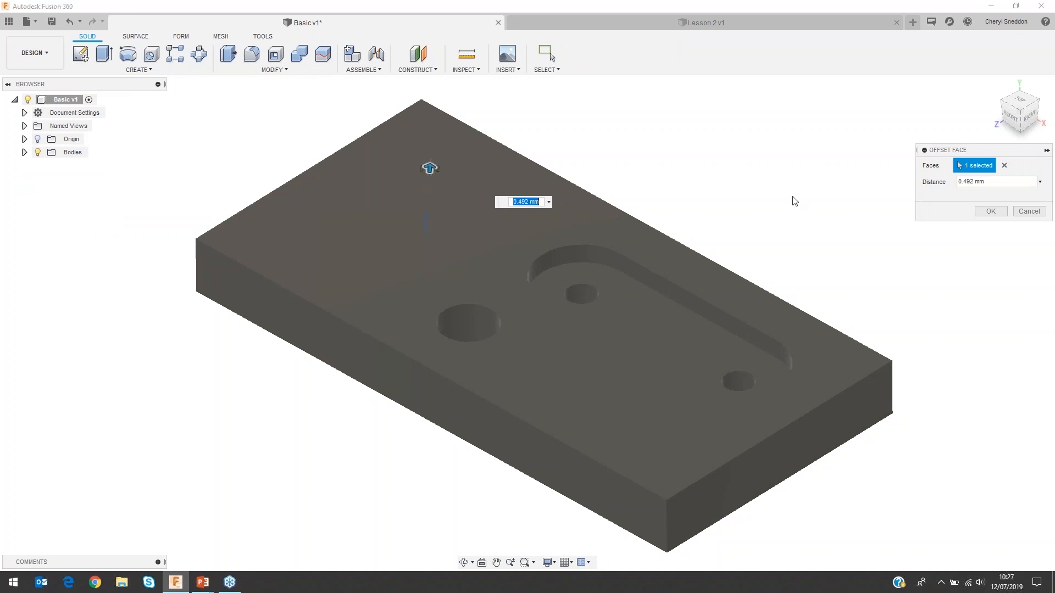
left_click(1029, 212)
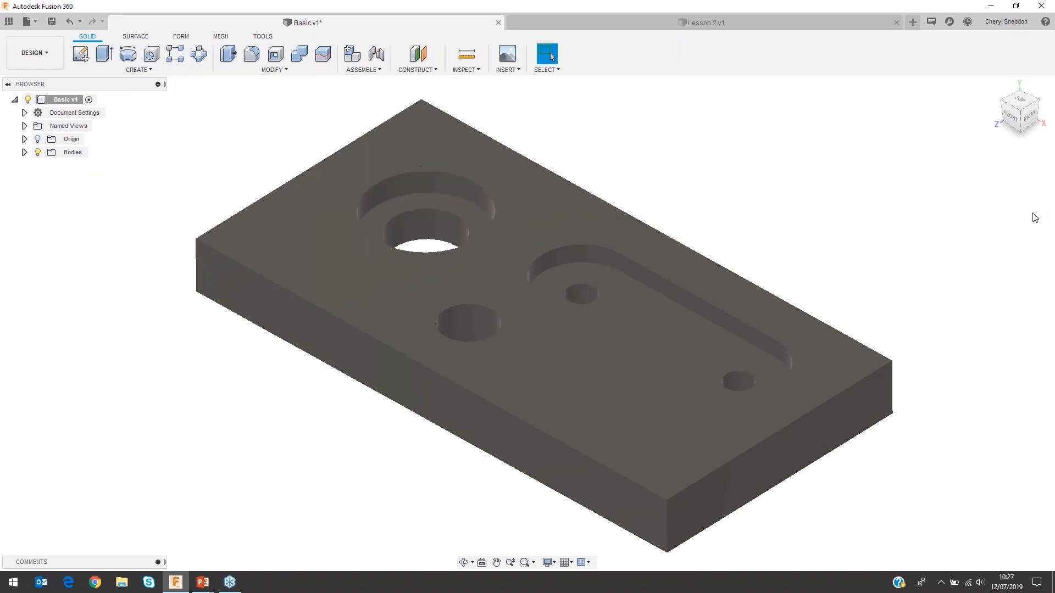
- Offset the side wall of the large round pocket with Press Pull, setting the distance to 35 mm
left_click(229, 53)
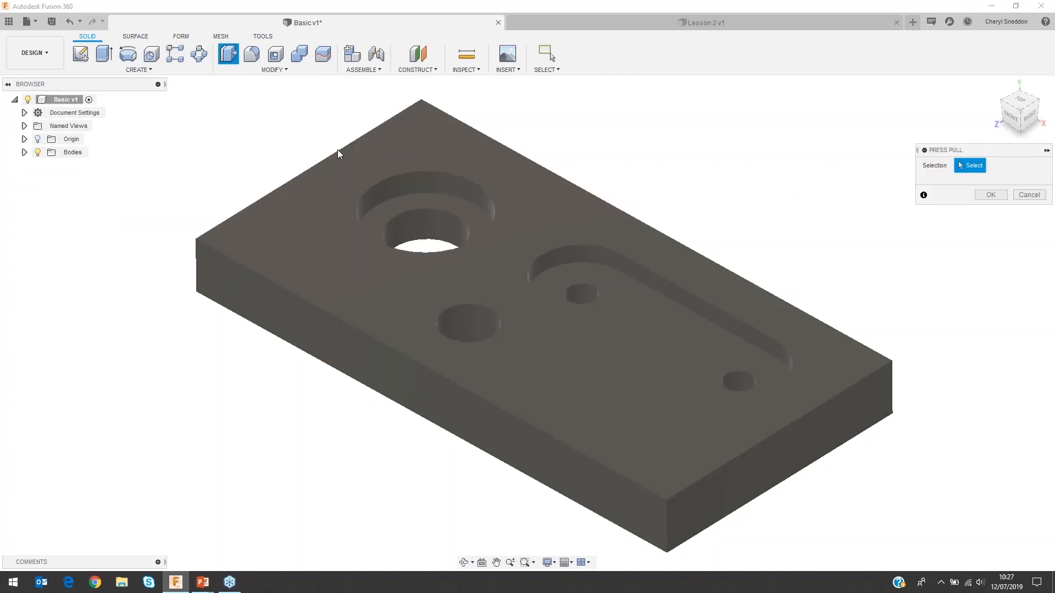
left_click(470, 198)
left_click_drag(465, 201, 547, 201)
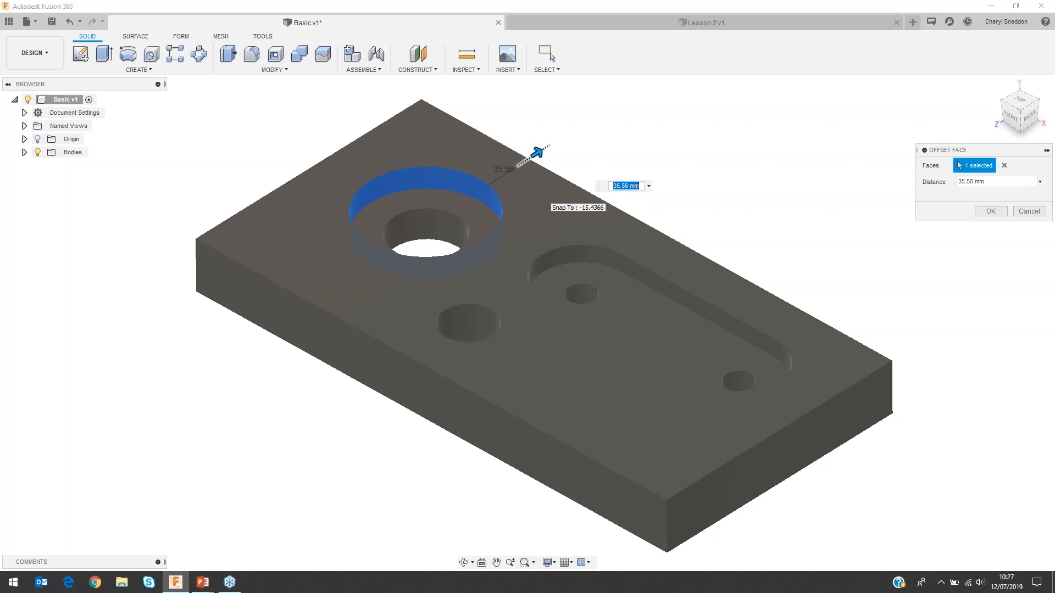
type("35")
left_click(992, 212)
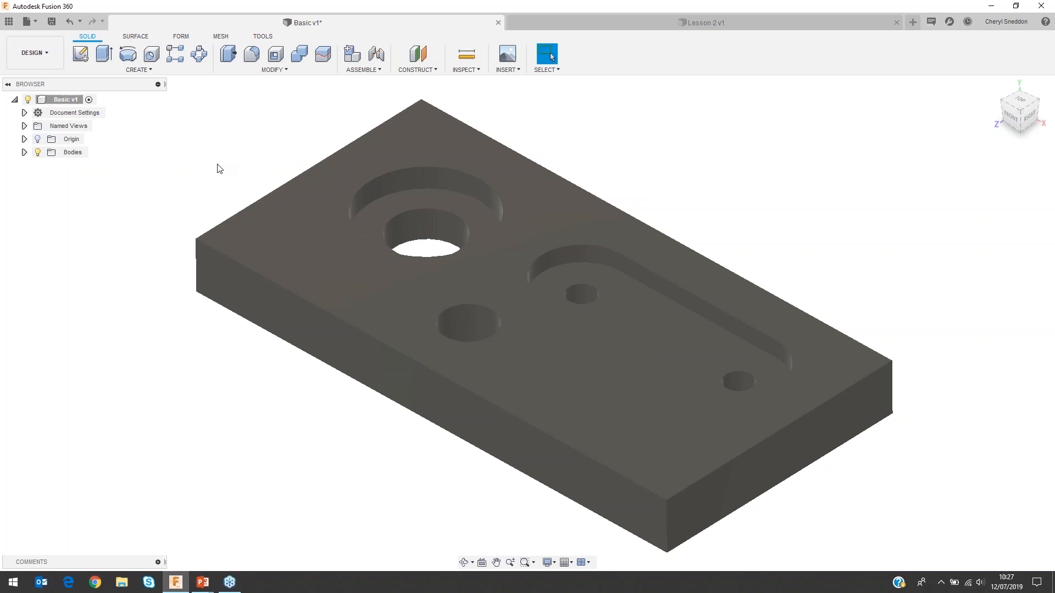
- In the Manufacture workspace, regenerate all of Setup1's out-of-date toolpaths and display the updated 2D Pocket1 toolpath
left_click(44, 52)
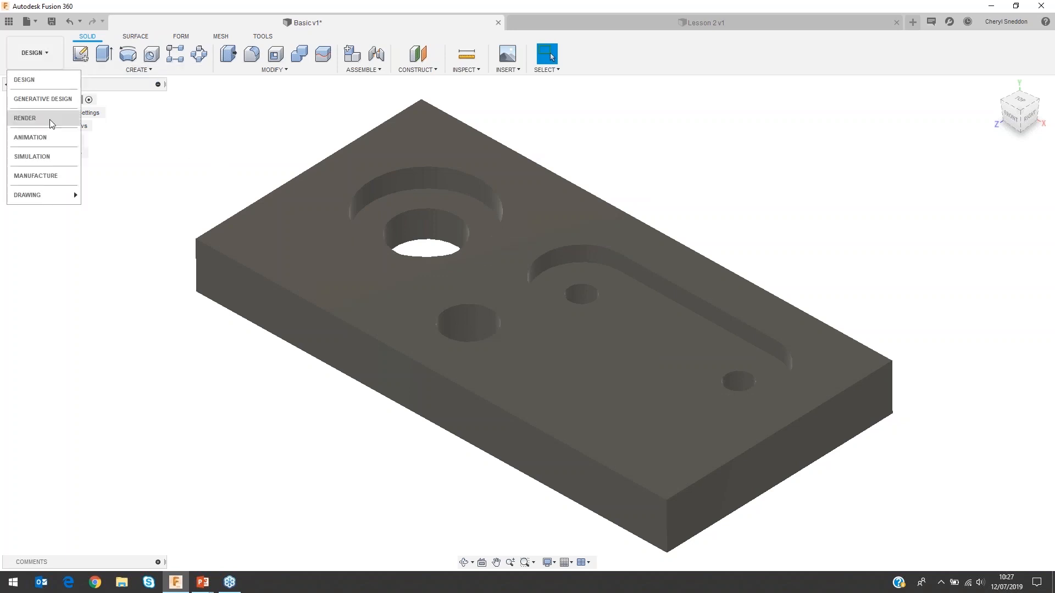
left_click(35, 175)
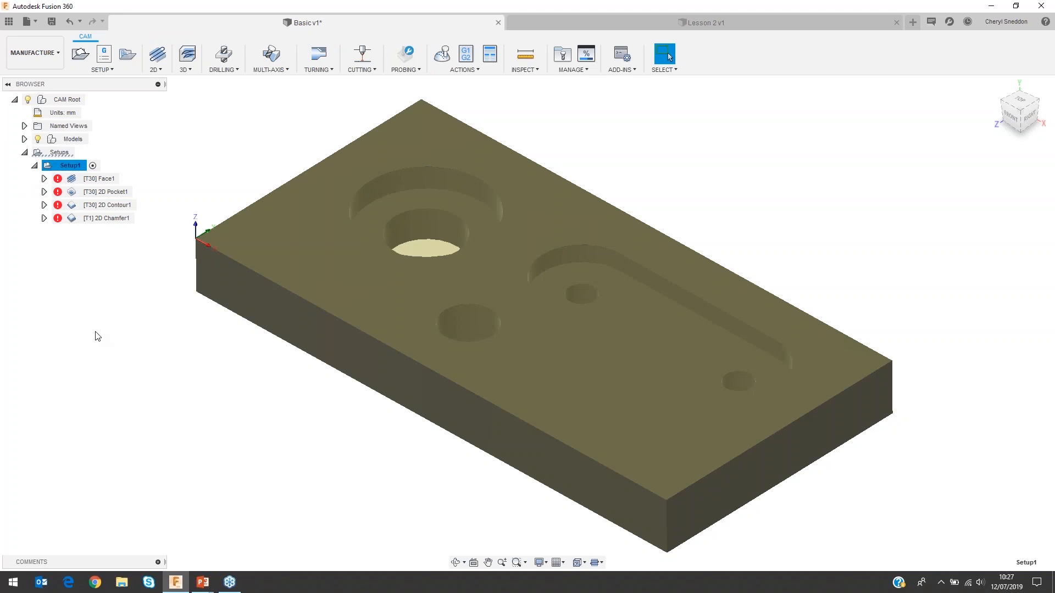
left_click(57, 181)
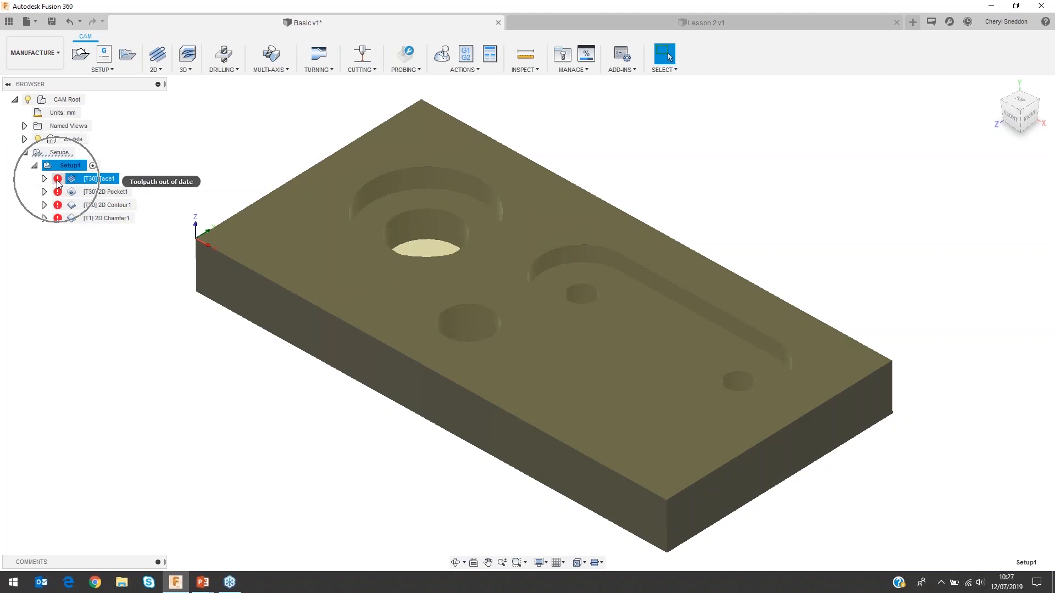
left_click(468, 98)
left_click(463, 70)
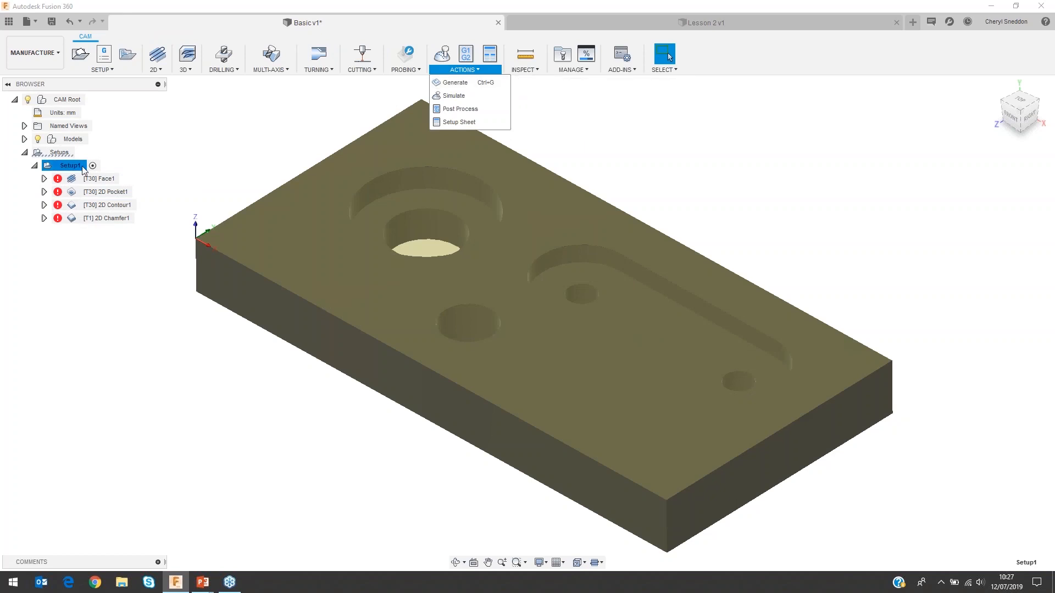
right_click(70, 167)
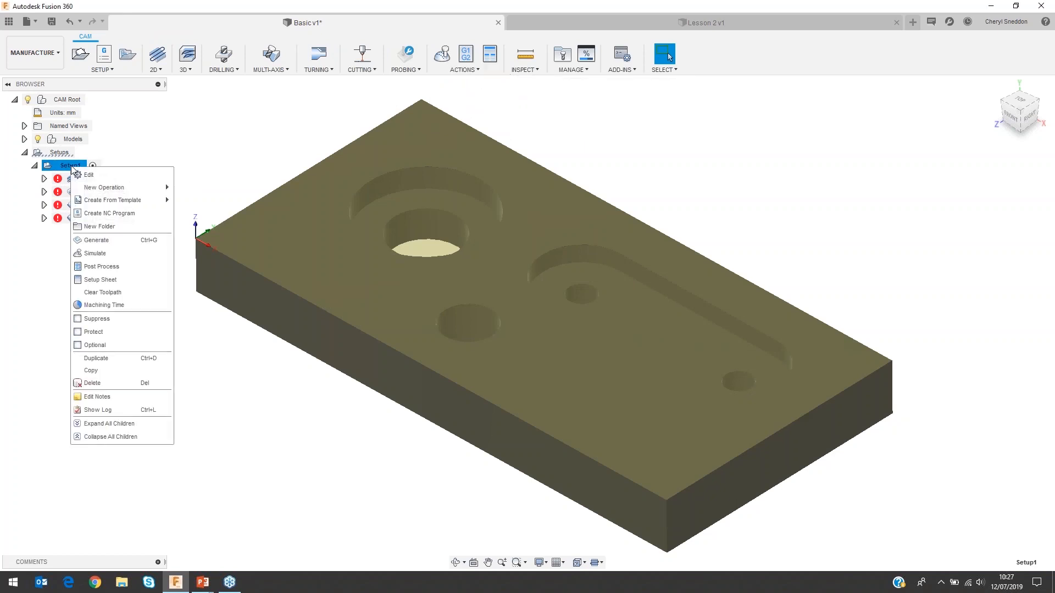
left_click(102, 241)
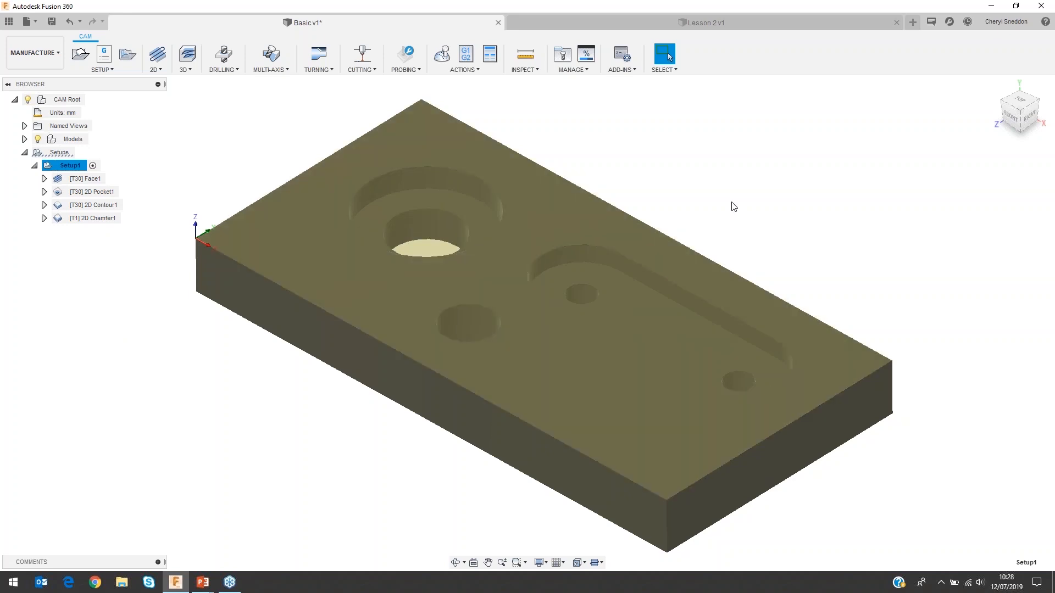
left_click(103, 195)
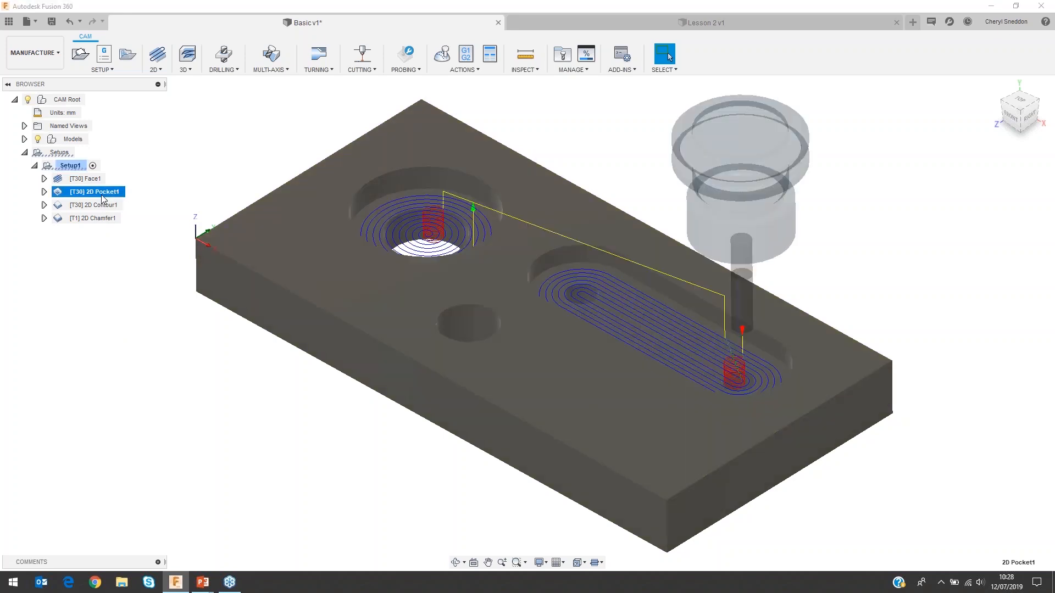
left_click(80, 243)
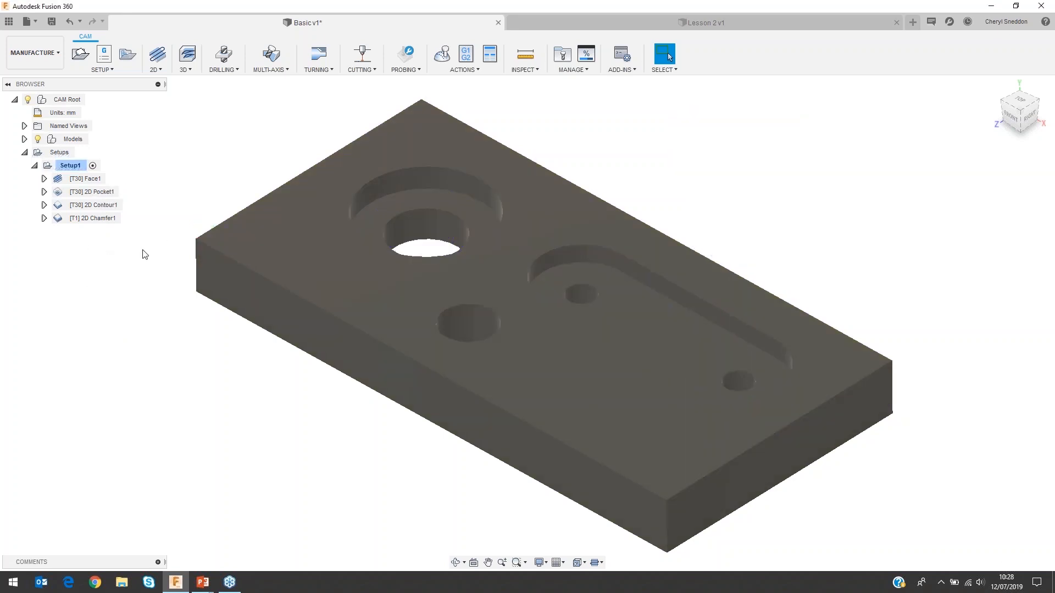
- Create another 2D Pocket operation using the Ø10 mm flat end mill from the Basic v1 library
left_click(157, 65)
left_click(178, 102)
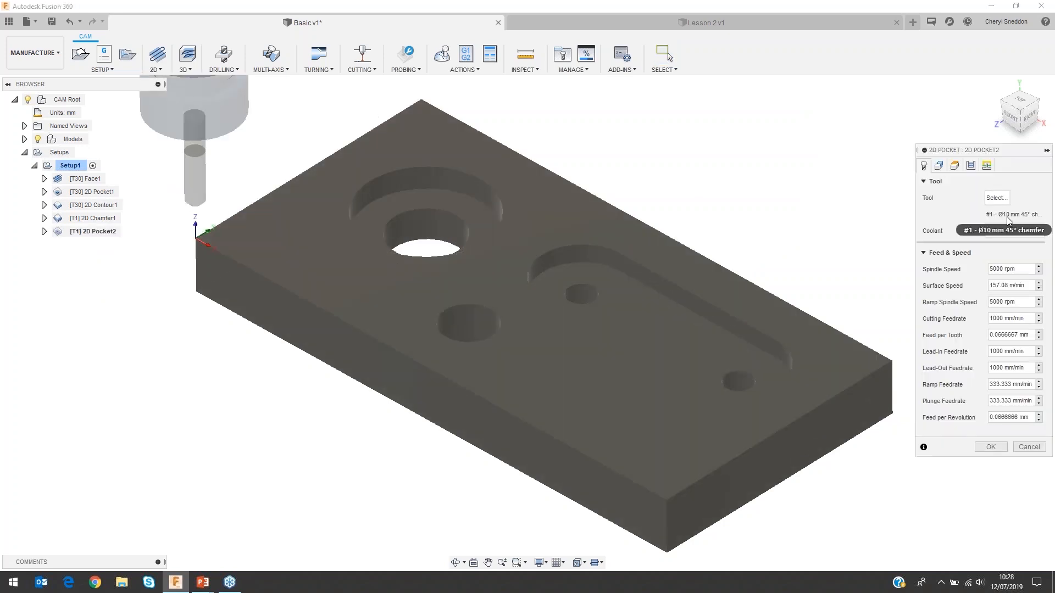
left_click(996, 198)
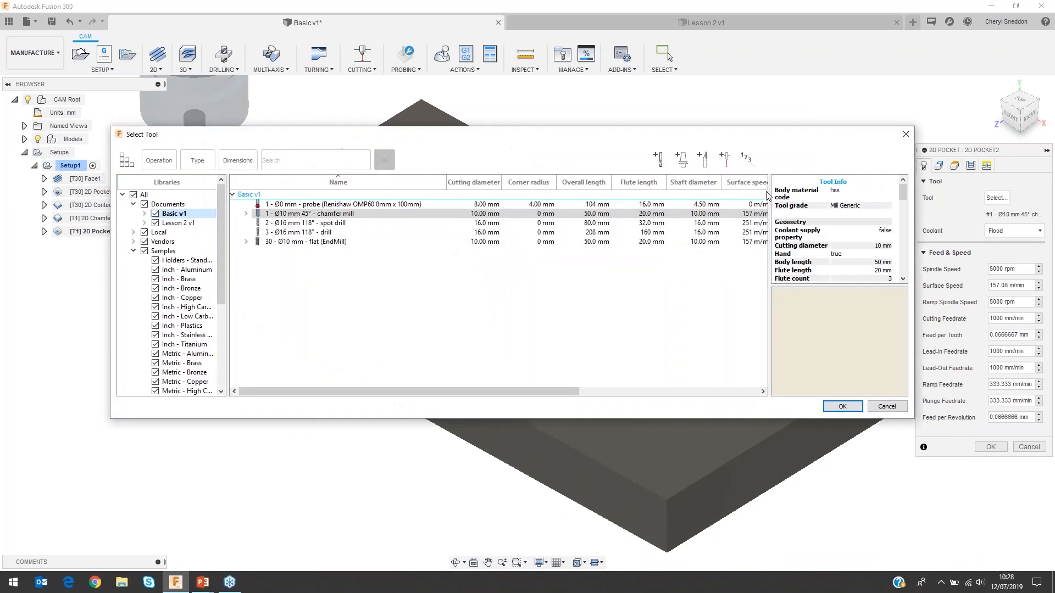
left_click(296, 243)
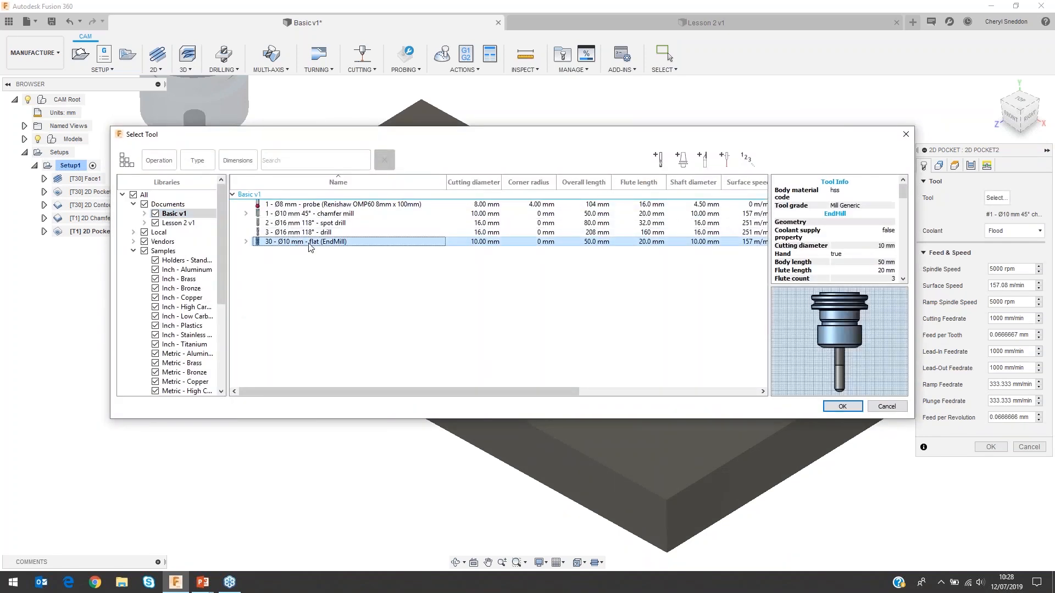
left_click(843, 407)
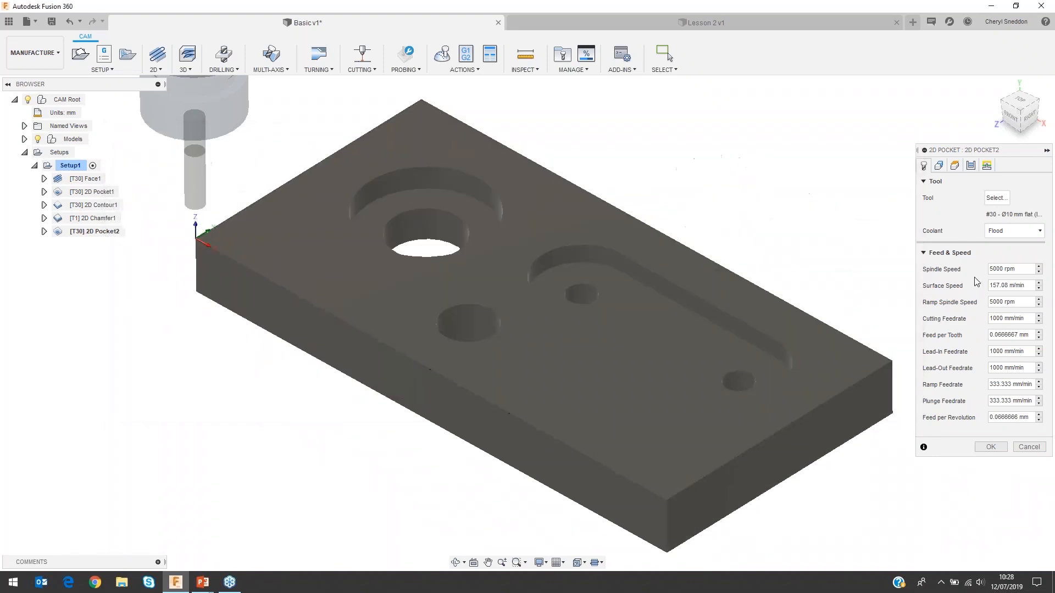
left_click(940, 167)
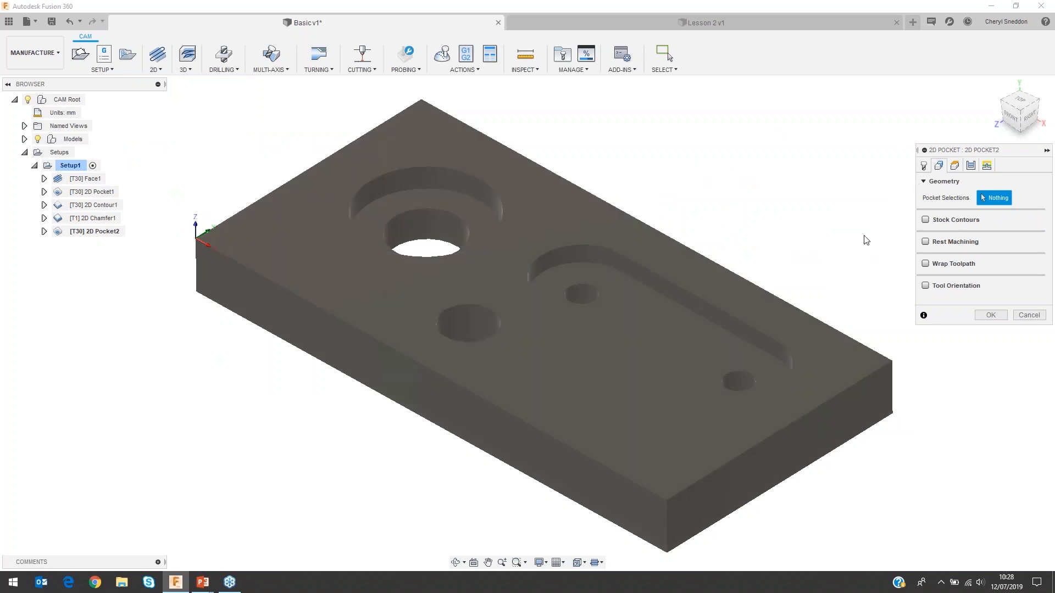
middle_click_drag(444, 215, 461, 226, "shift")
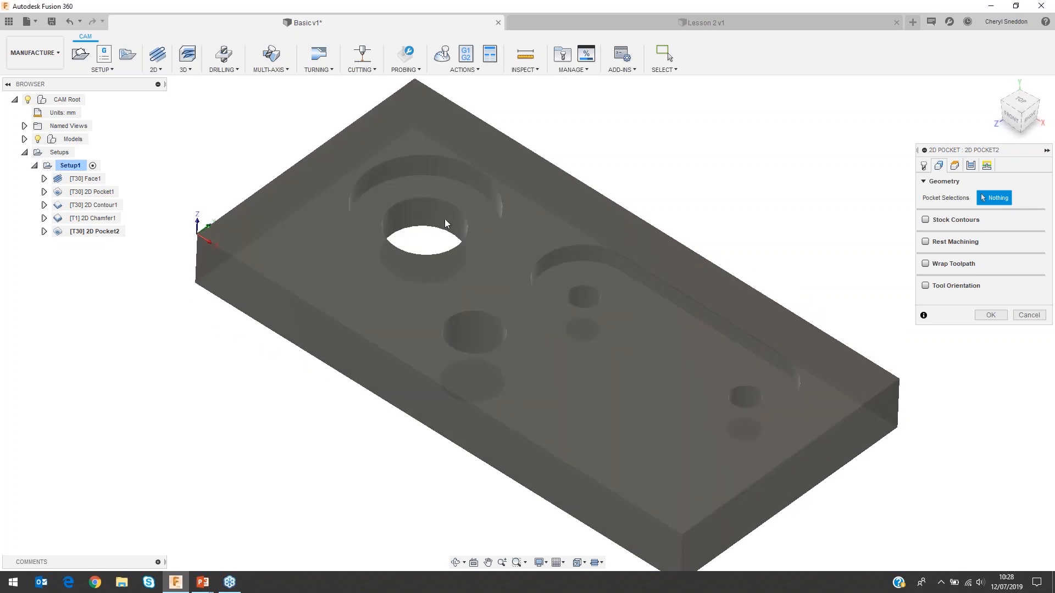
left_click(445, 219)
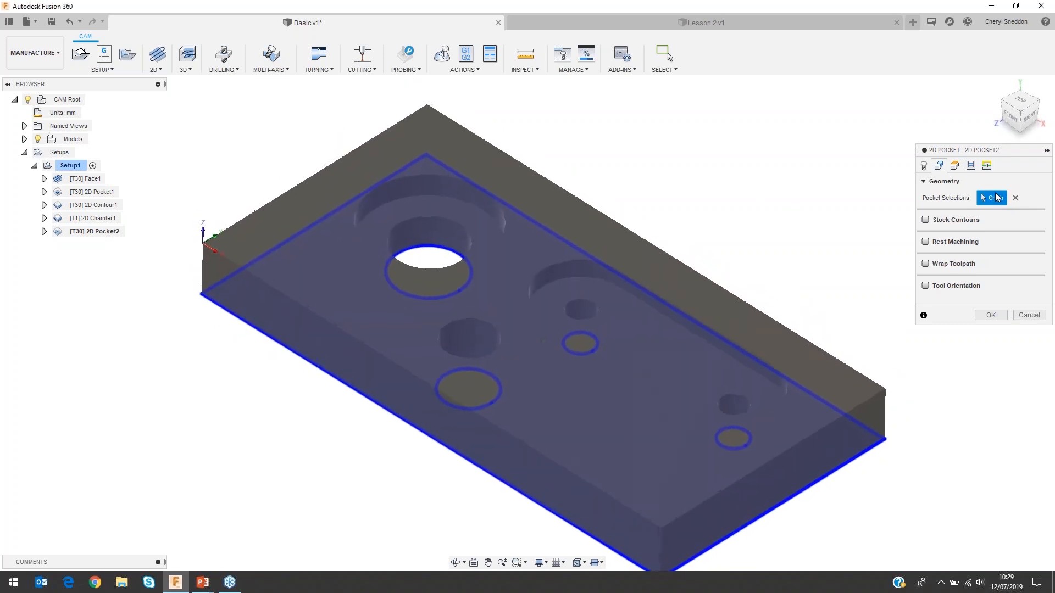
left_click(924, 167)
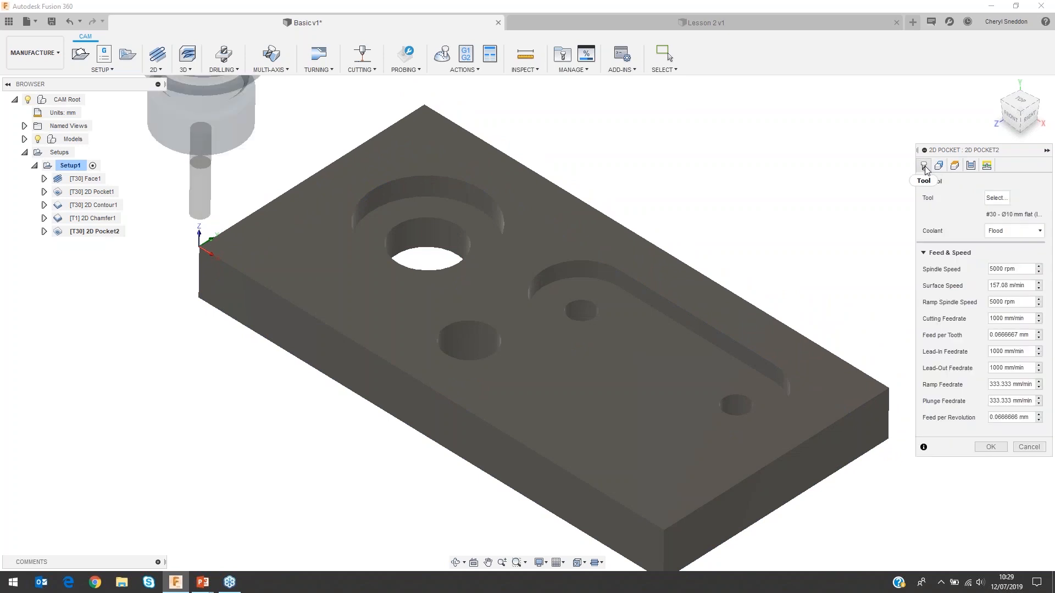
- Select the through-hole edge inside the round pocket and the top edge of the neighbouring medium-sized hole as pocket contours
left_click(939, 165)
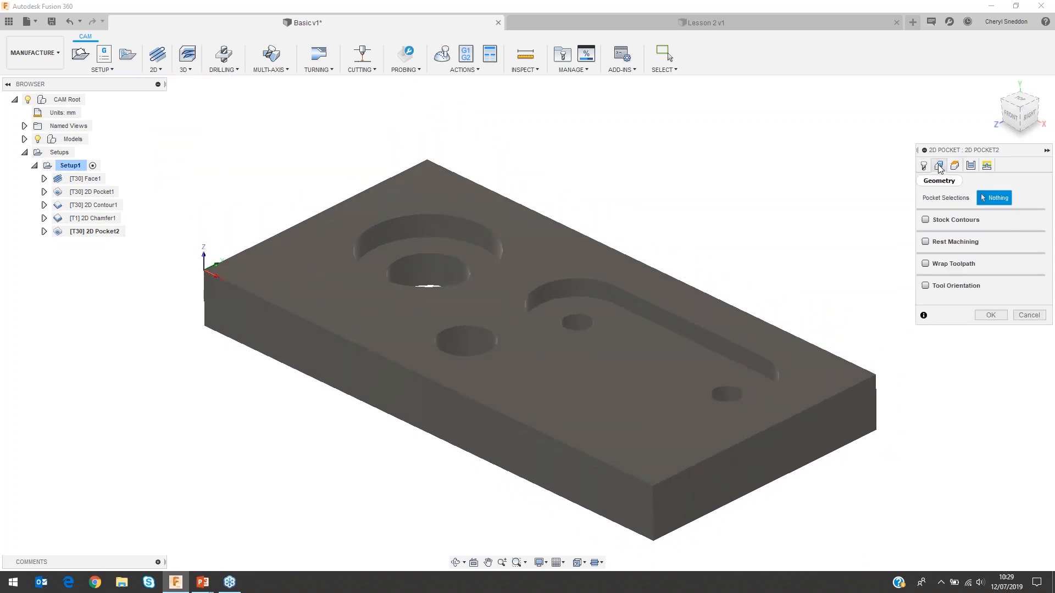
scroll(467, 242, "up", 2)
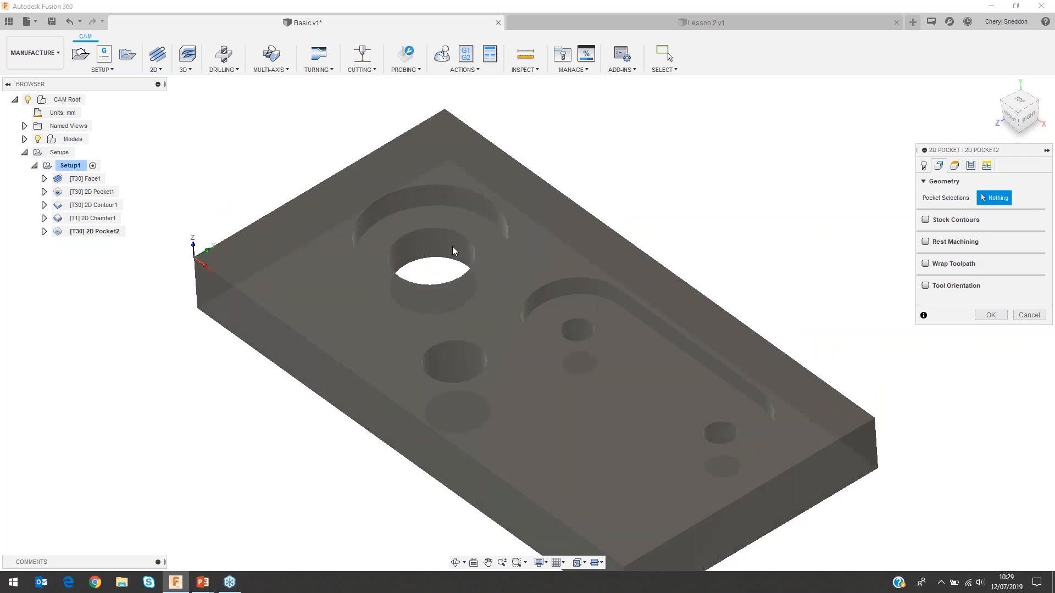
middle_click_drag(488, 451, 486, 439, "shift")
left_click(460, 355)
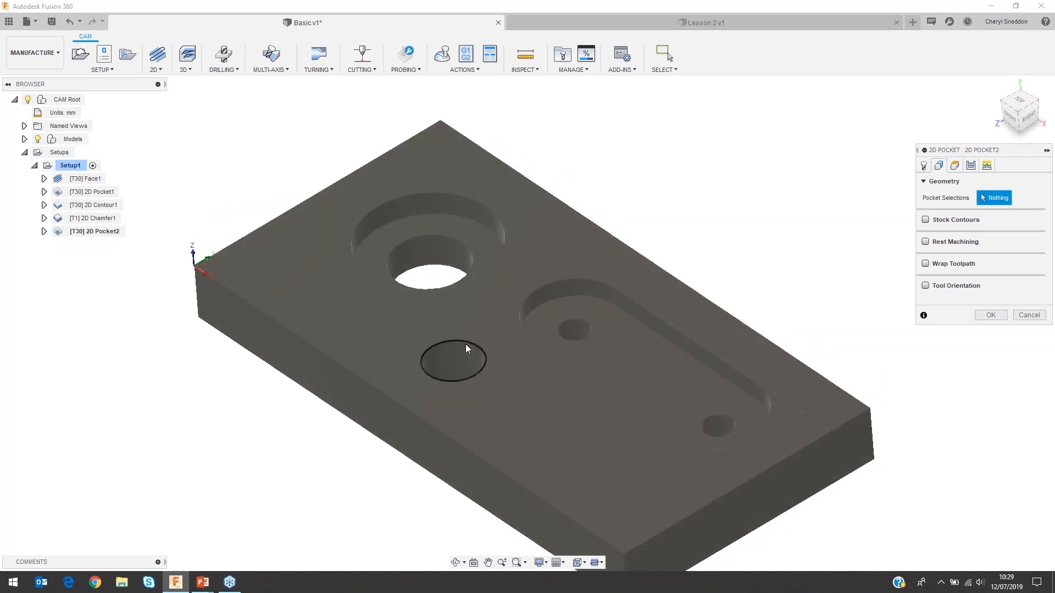
left_click(464, 245)
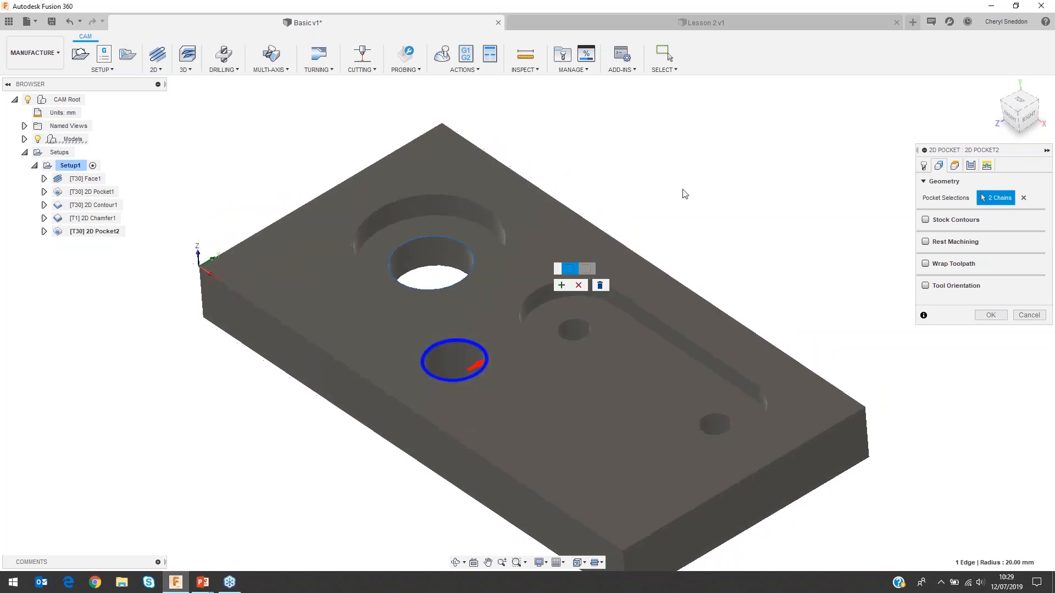
left_click(562, 285)
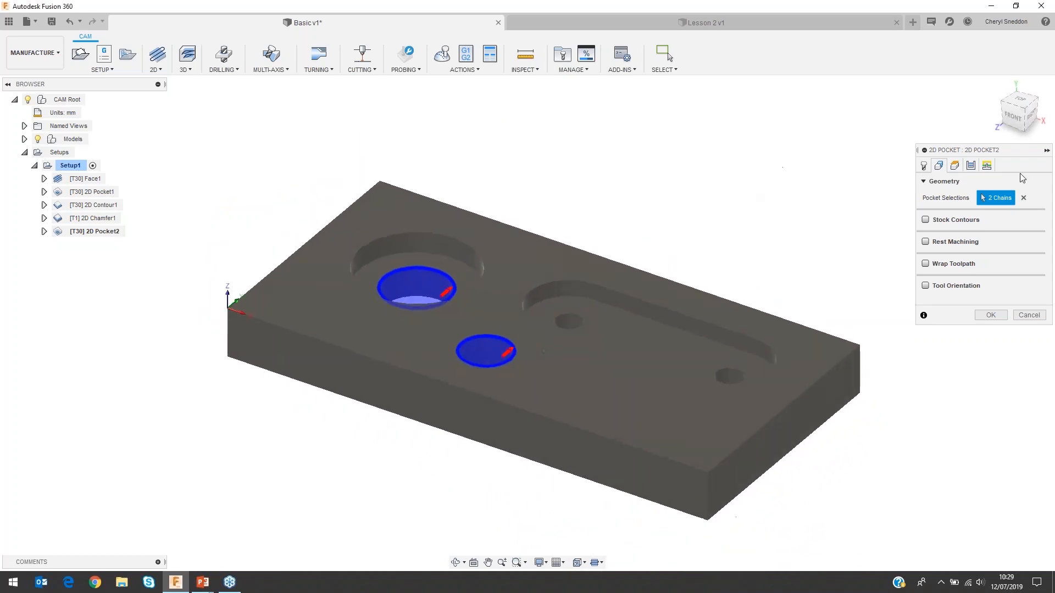
- Review the new pocket operation's heights, passes and linking settings, and generate its toolpath
left_click(954, 172)
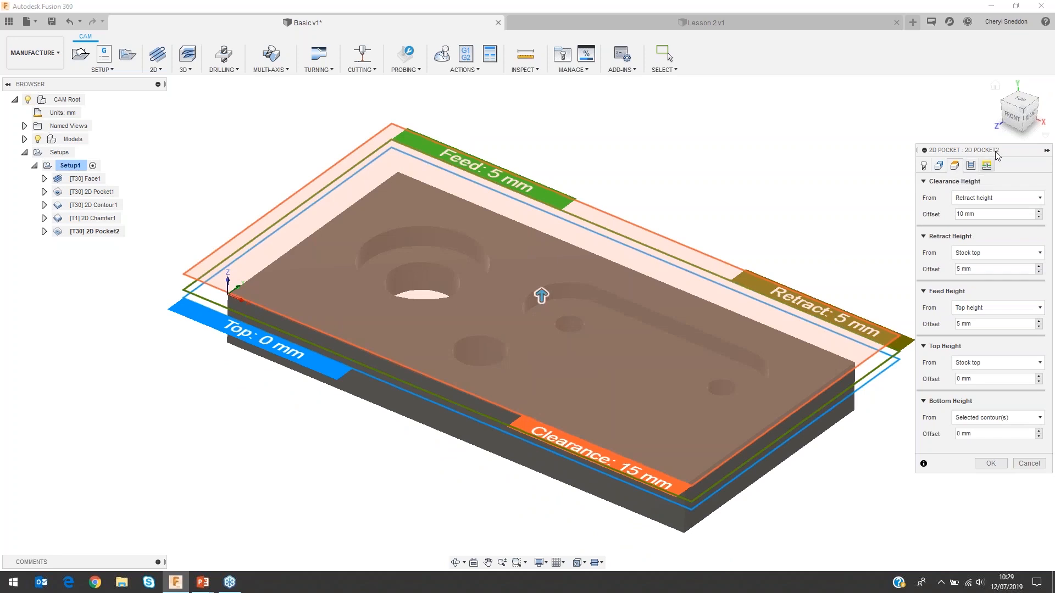
left_click(1014, 118)
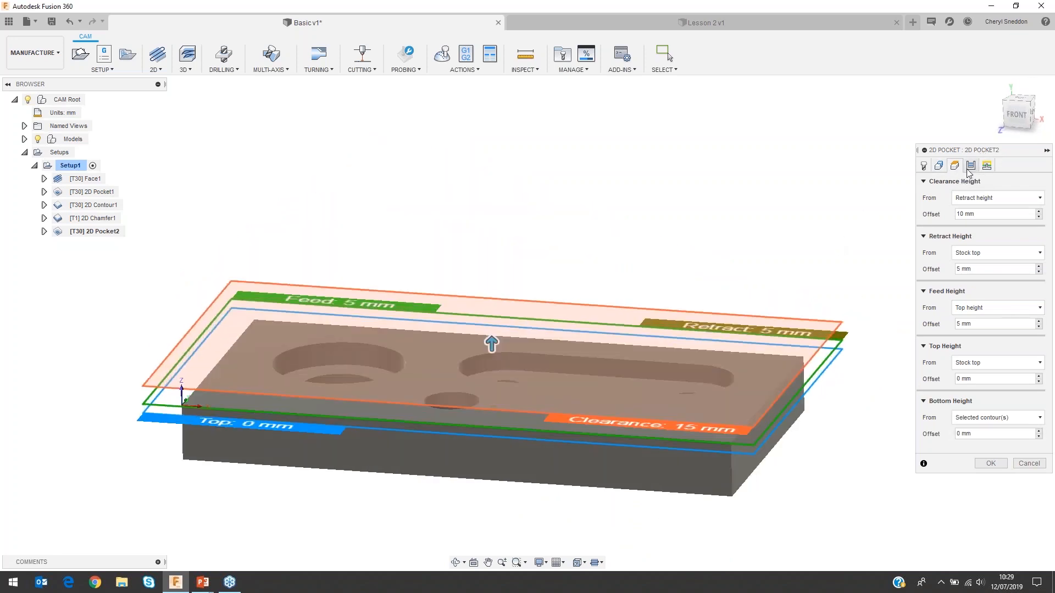
left_click(972, 168)
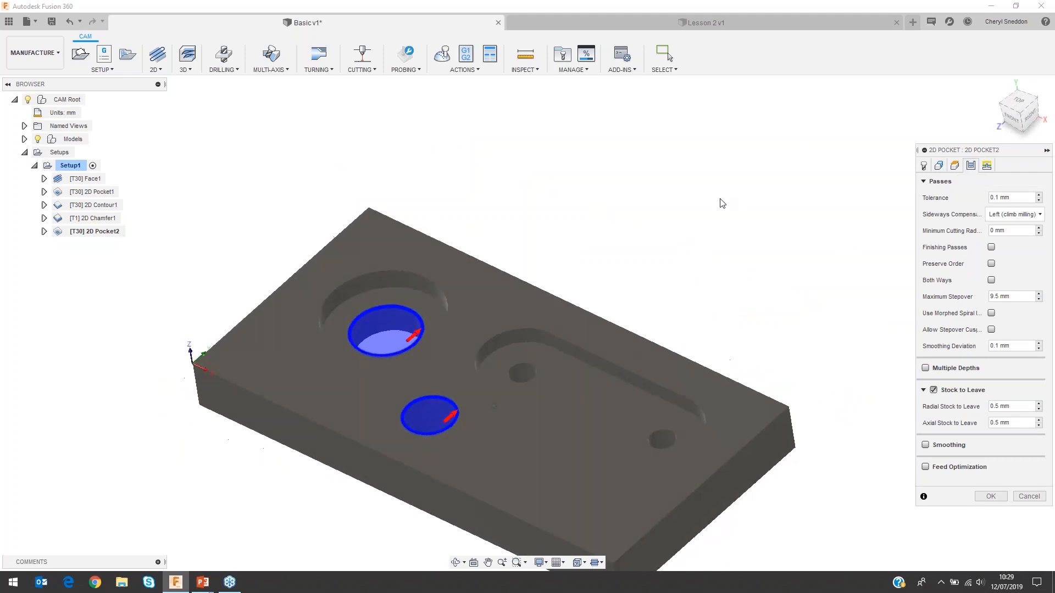
left_click(1017, 295)
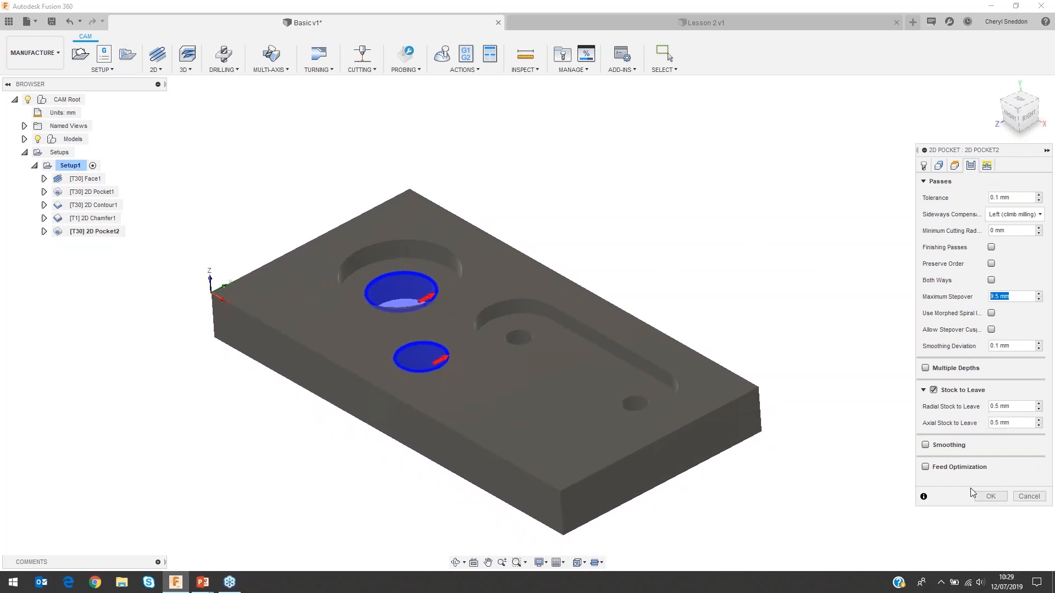
left_click(987, 166)
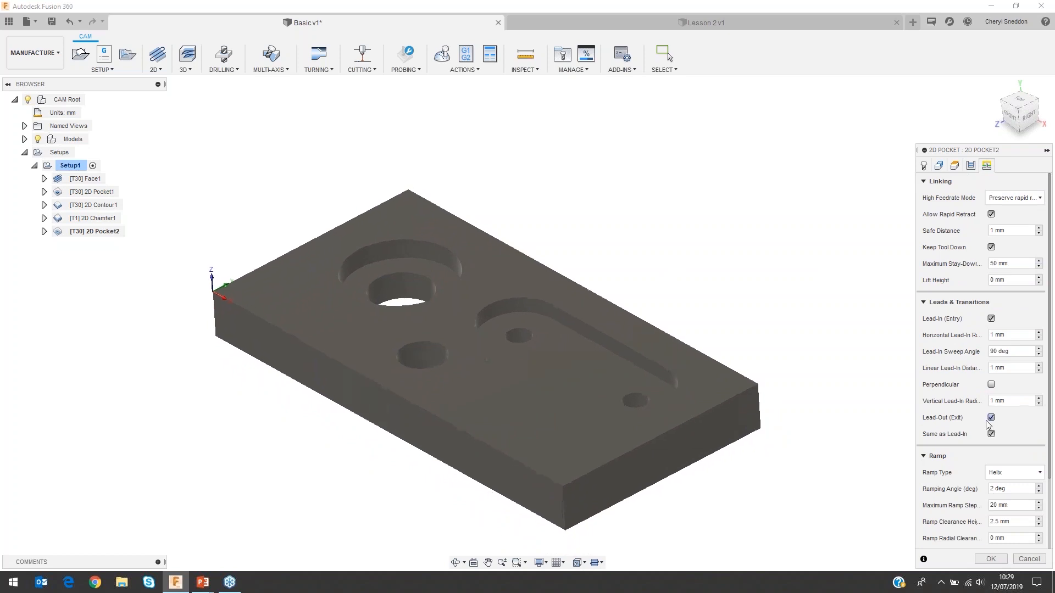
left_click(989, 559)
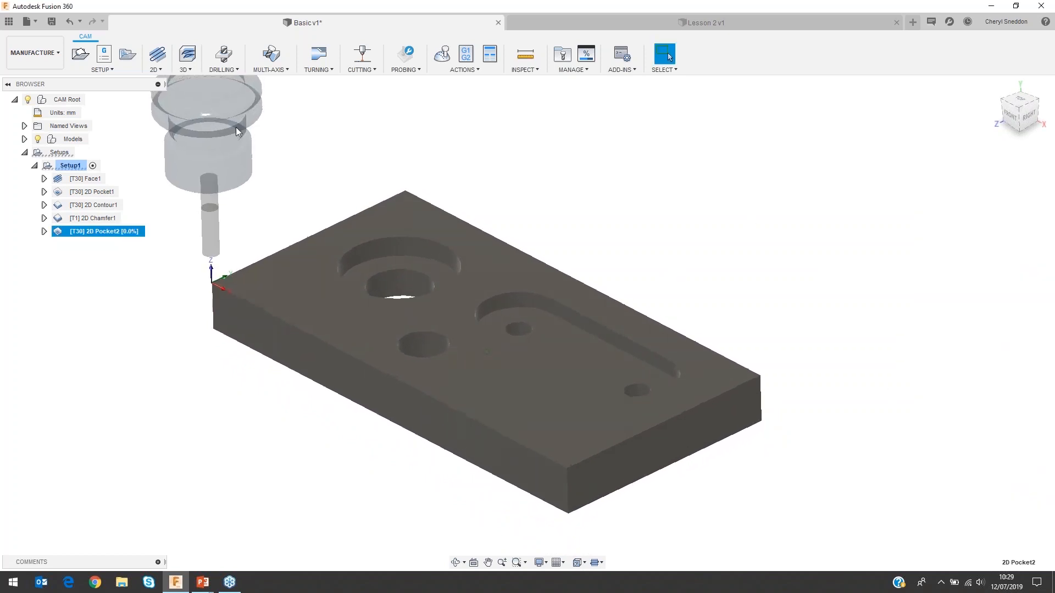
middle_click_drag(561, 187, 237, 167, "shift")
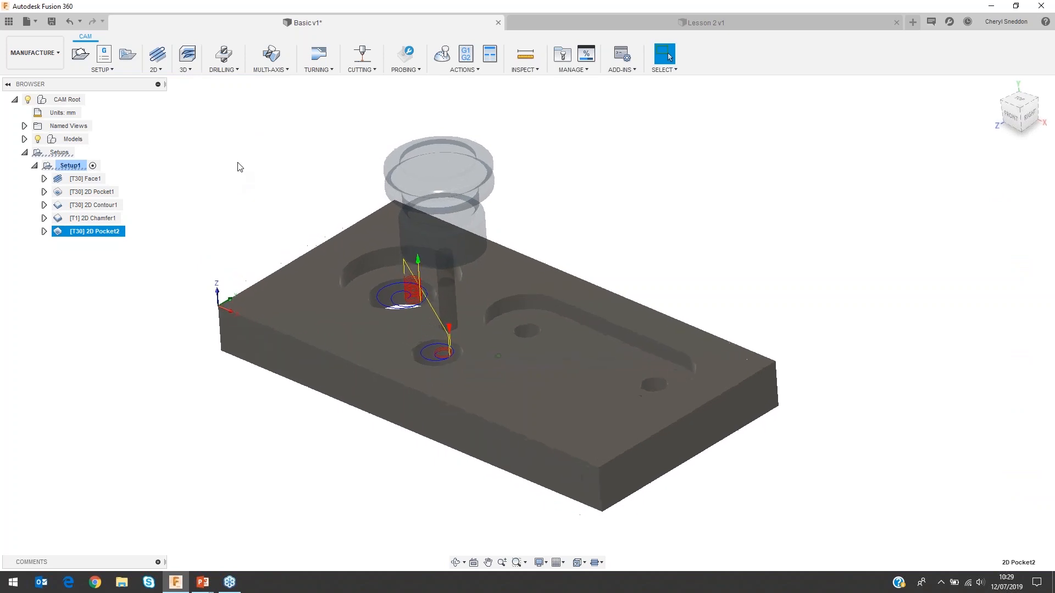
- Edit 2D Pocket2 to set its bottom height from the model bottom with an offset of -1 mm, and regenerate the toolpath
right_click(83, 232)
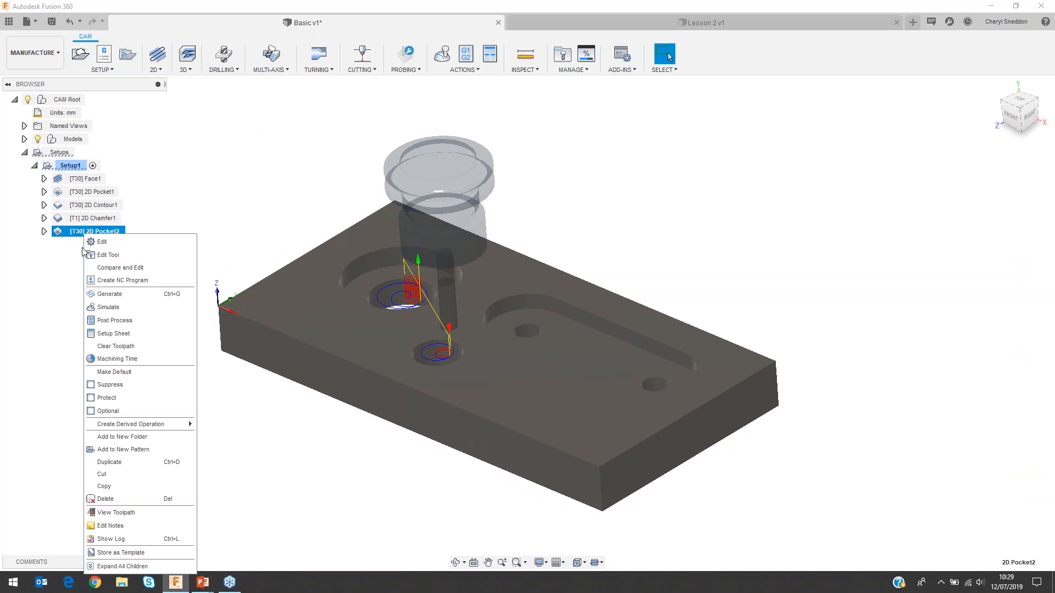
left_click(119, 241)
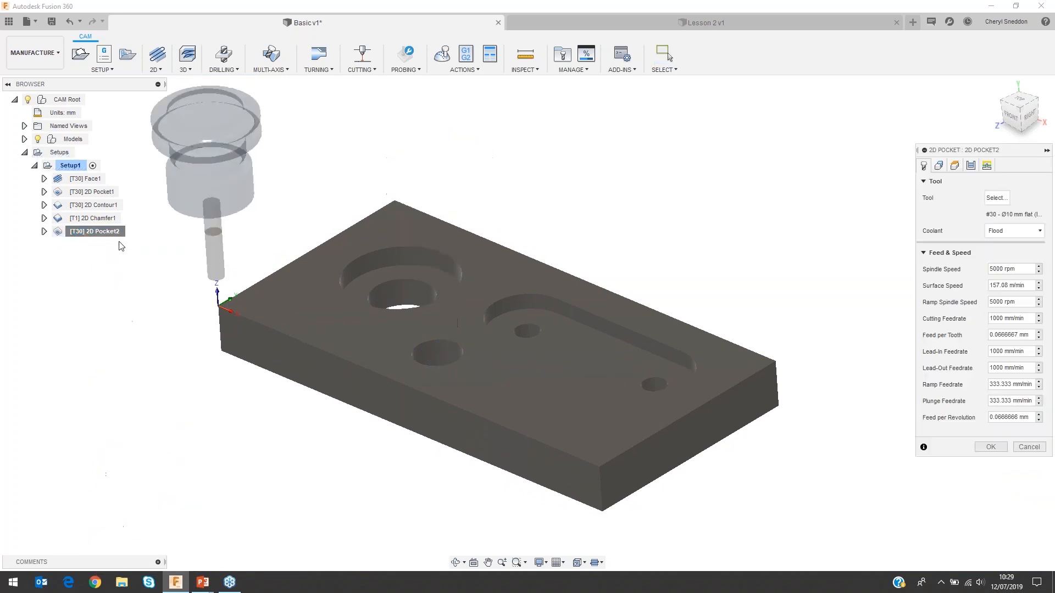
left_click(955, 167)
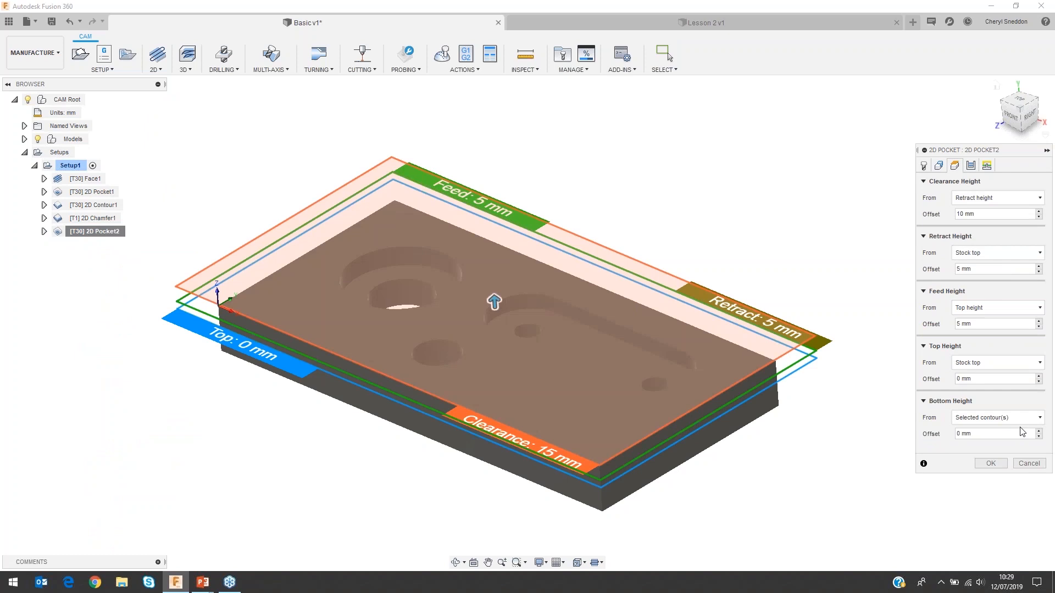
left_click(988, 416)
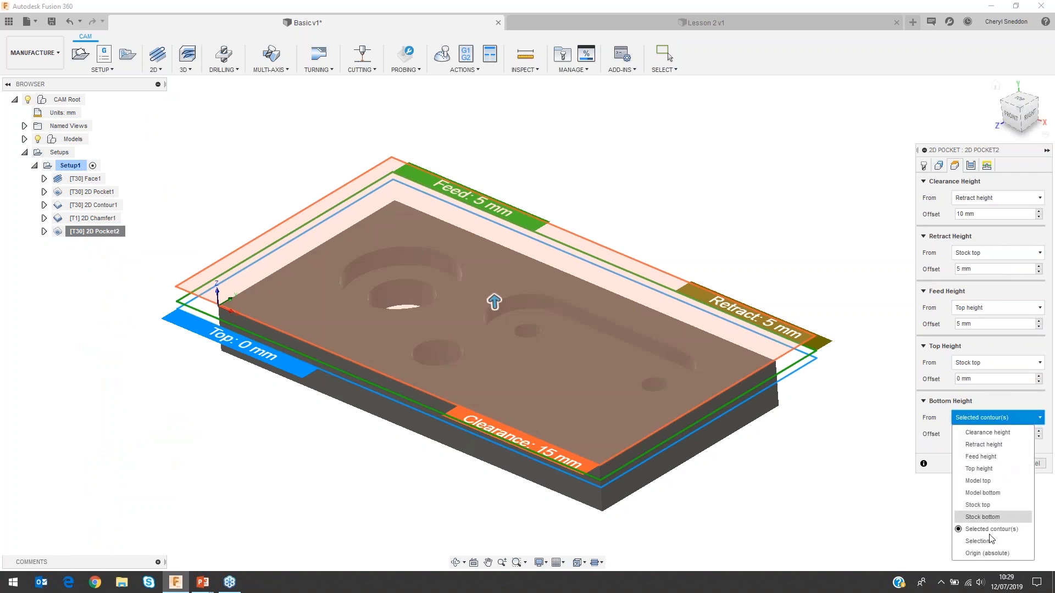
left_click(987, 492)
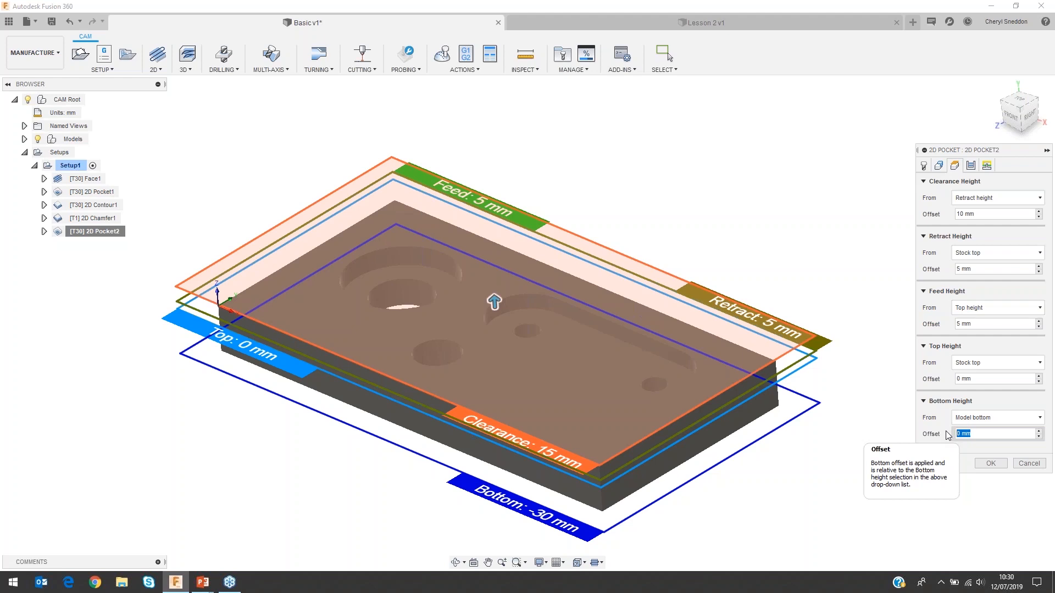
type("-1")
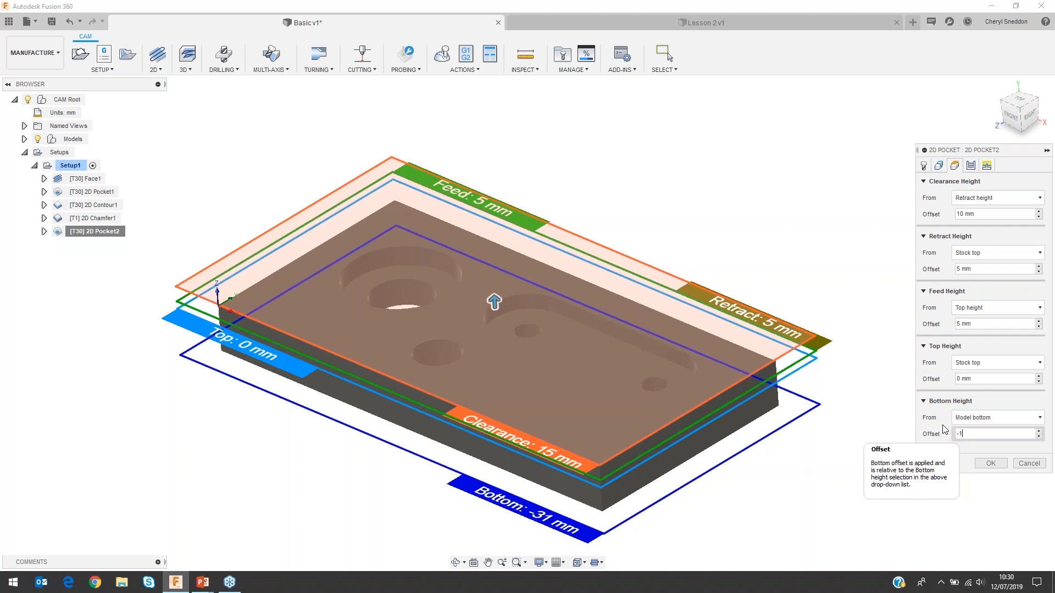
left_click(992, 463)
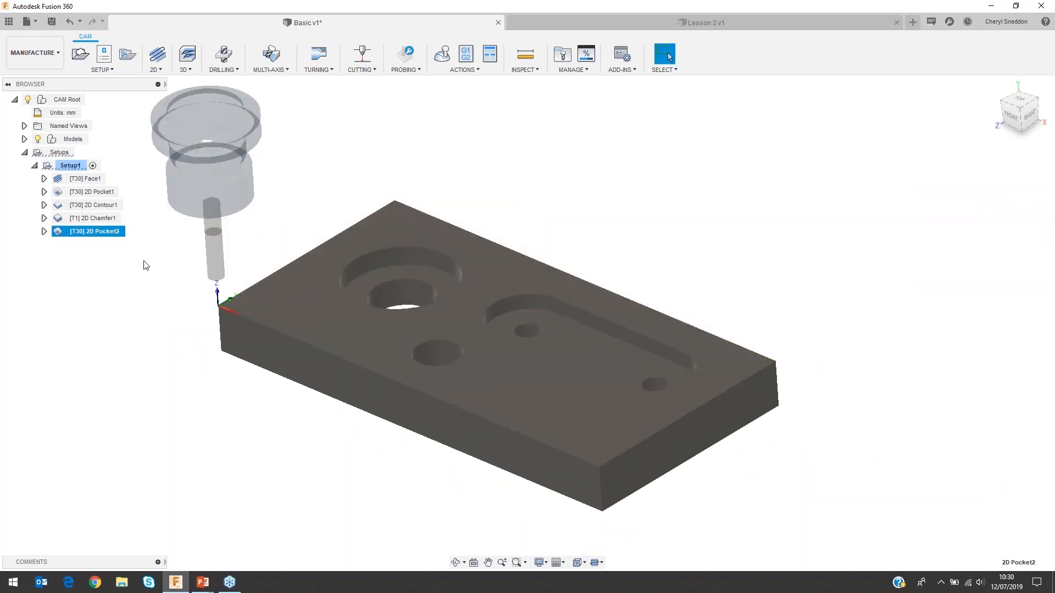
middle_click_drag(264, 436, 264, 436, "shift")
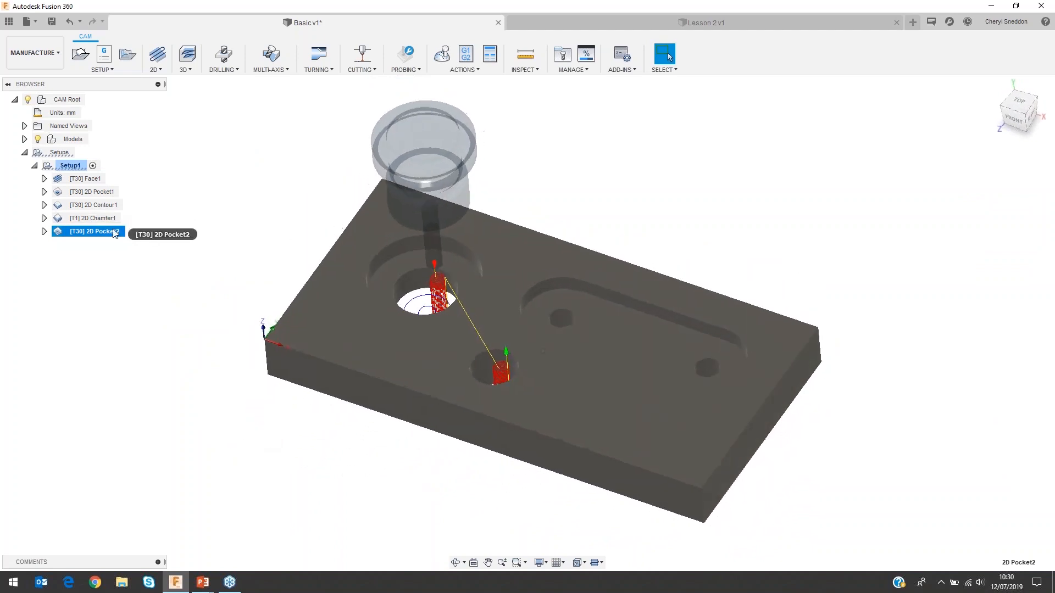
- Simulate all the setup's operations with stock, and move 2D Pocket2 directly after 2D Pocket1 in the operation order
right_click(54, 152)
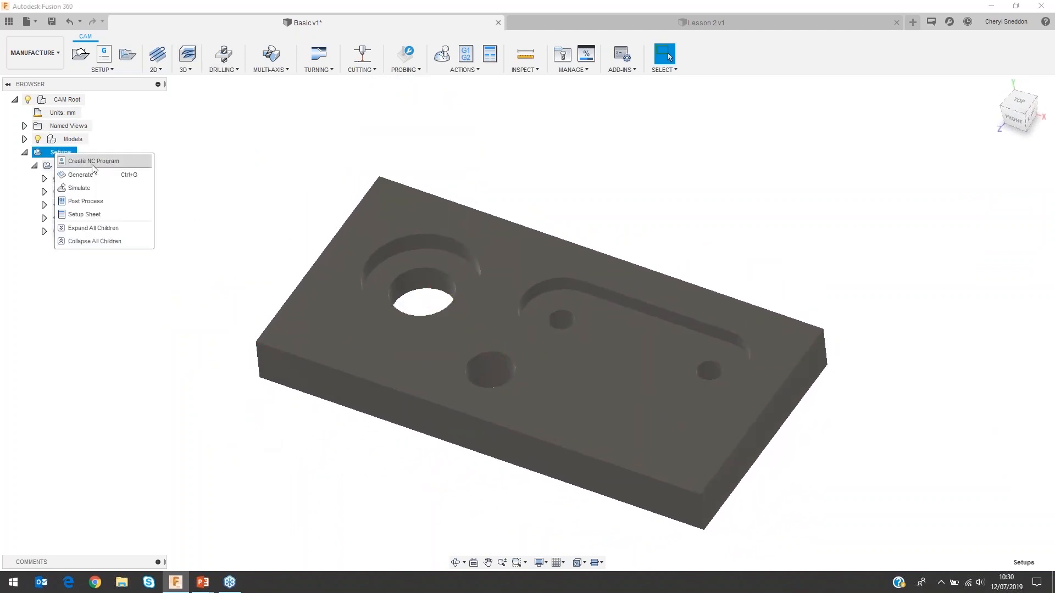
left_click(79, 188)
left_click_drag(567, 537, 586, 537)
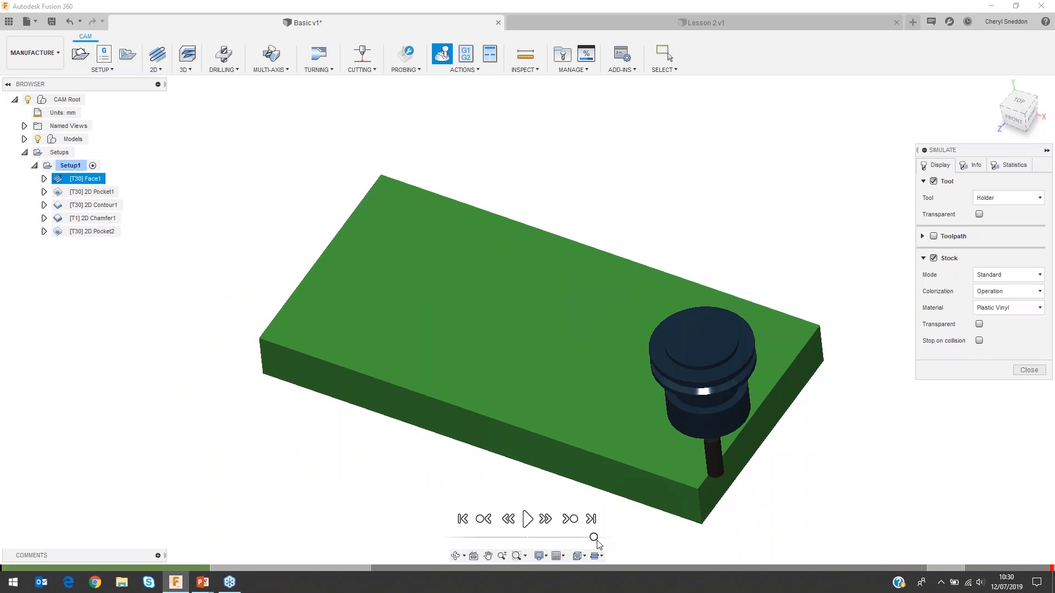
left_click(528, 520)
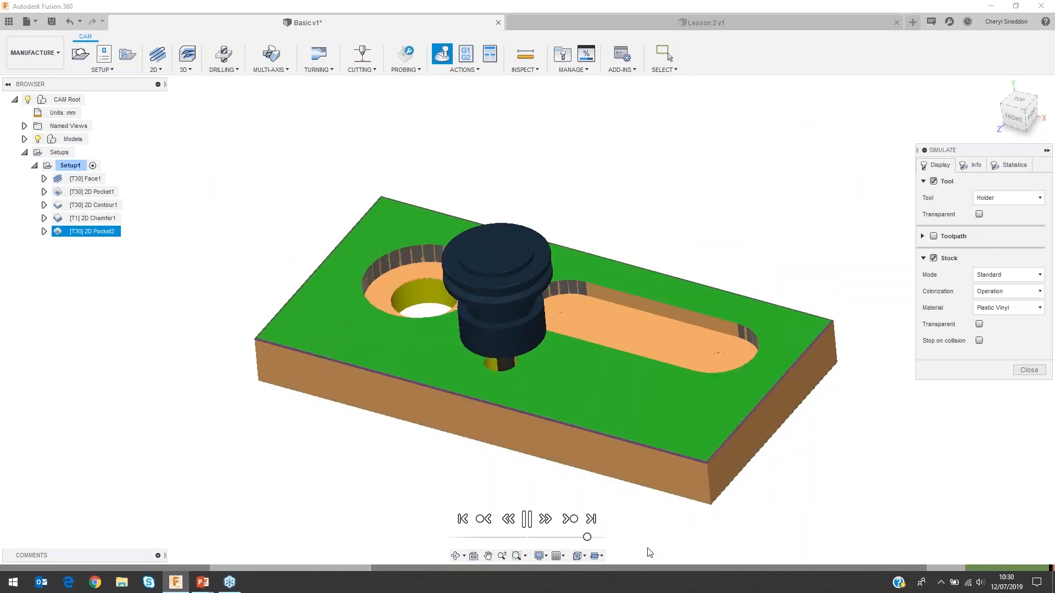
left_click(1029, 370)
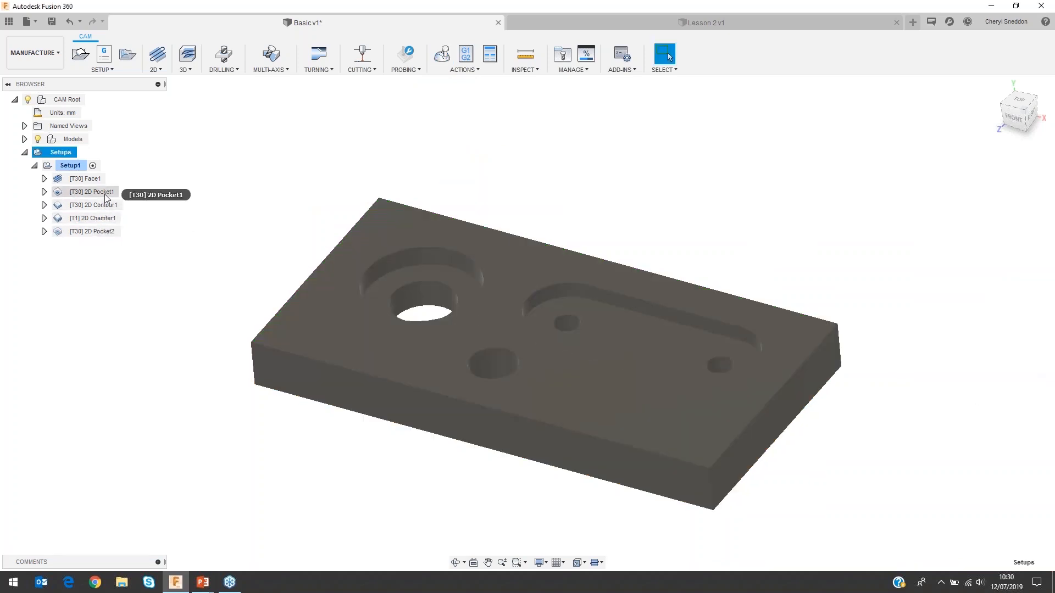
left_click_drag(104, 233, 174, 199)
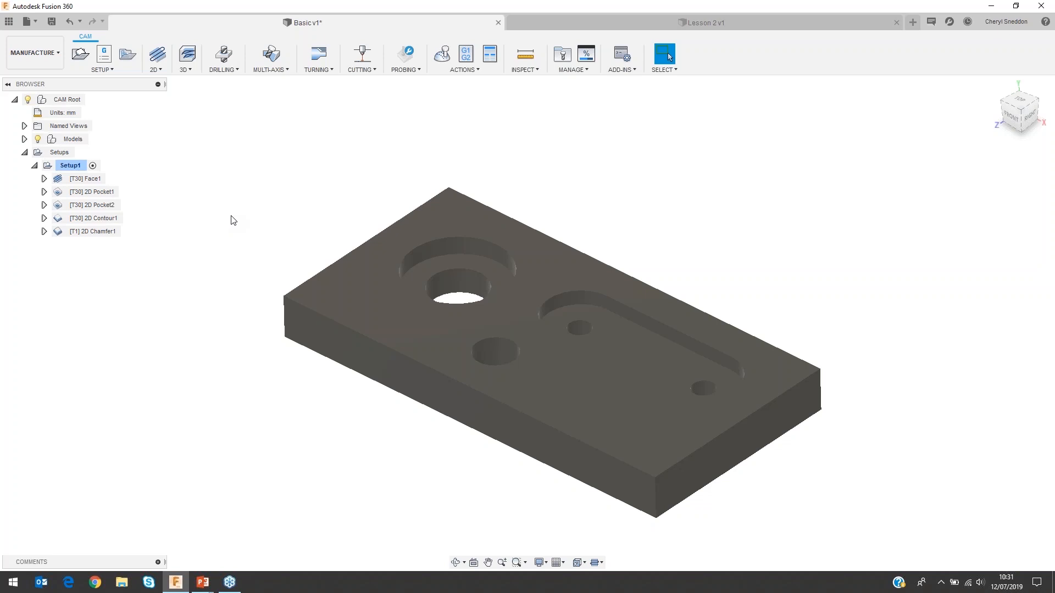
- Create a Drill operation using the Ø16 mm 118° spot drill from the Basic v1 library
left_click(225, 70)
left_click(222, 82)
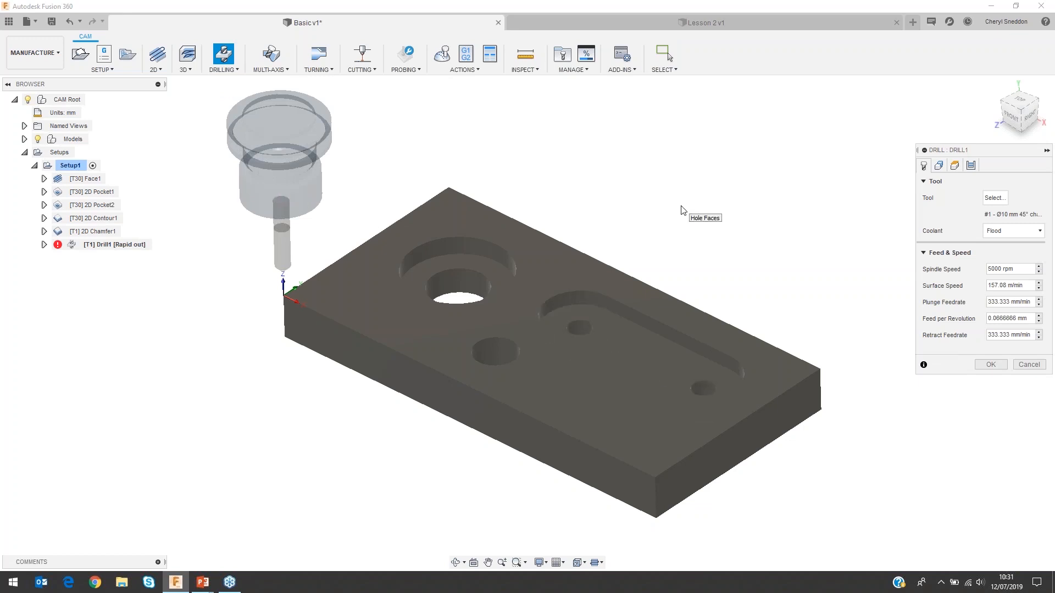
left_click(996, 198)
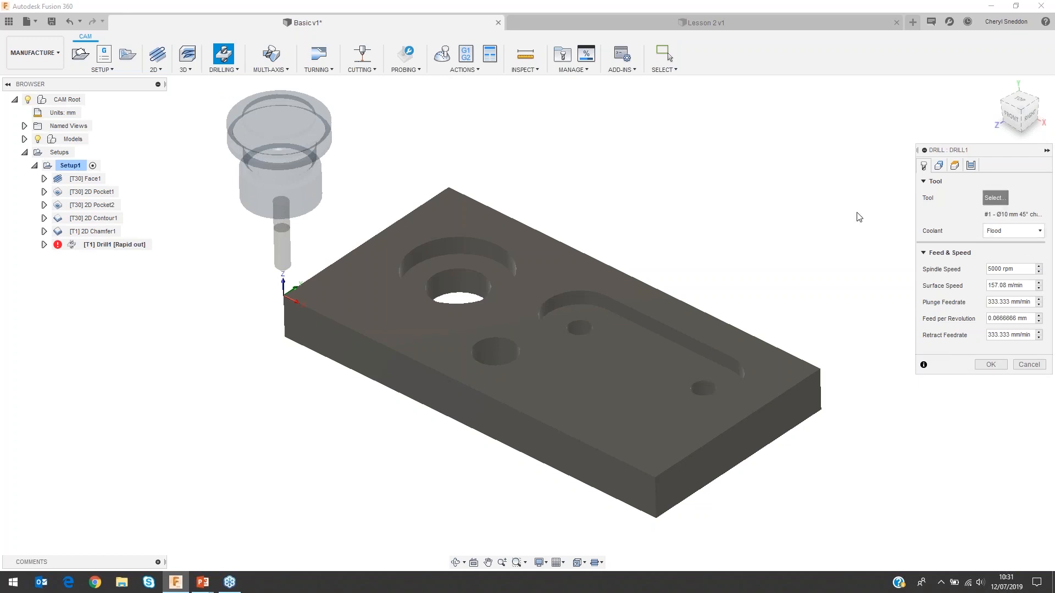
left_click(315, 223)
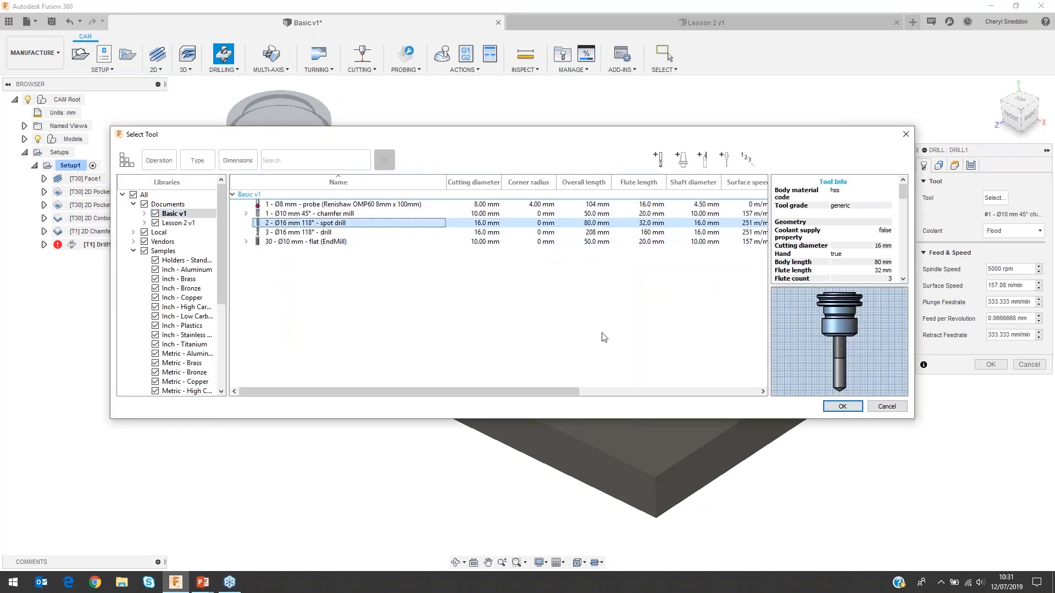
left_click(843, 407)
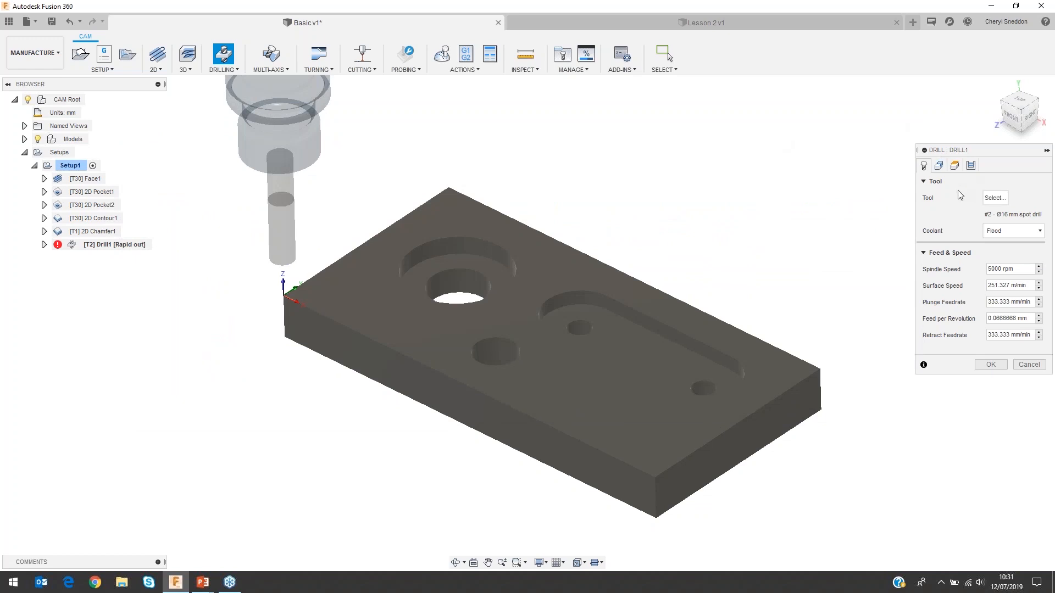
- Choose one small hole face in the slot as drilling geometry and include all holes of the same diameter
left_click(943, 168)
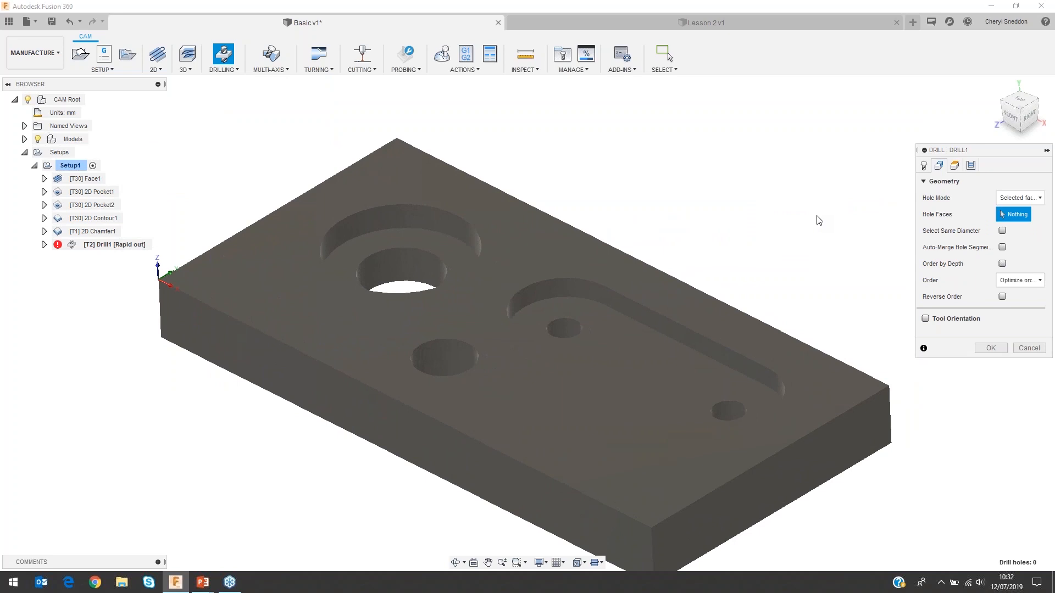
left_click(572, 332)
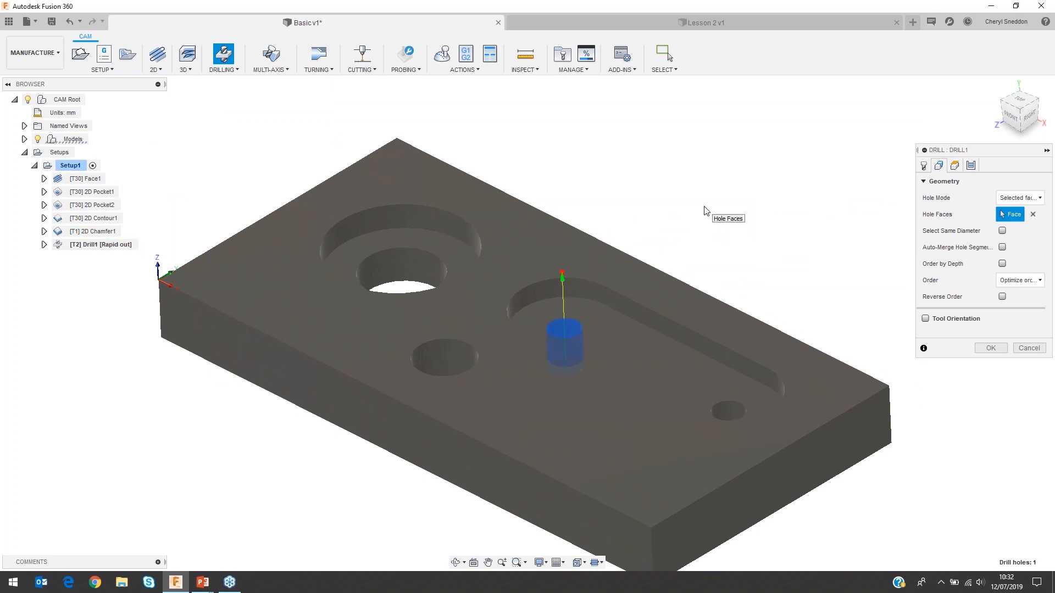
left_click(1003, 231)
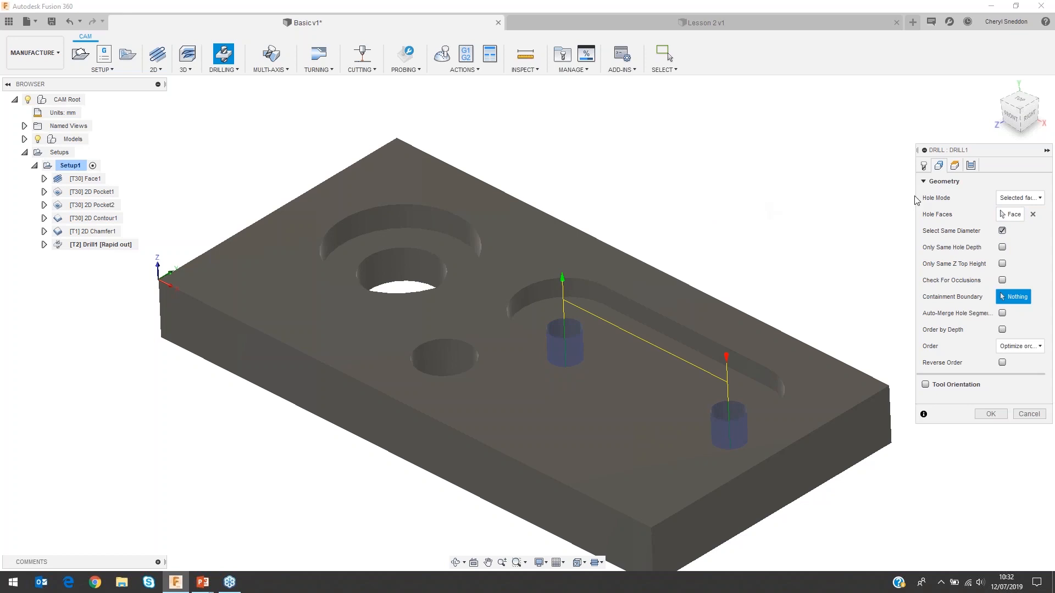
- Review the drill heights from the front and reference the clearance height to the plate's top face by selection
left_click(955, 166)
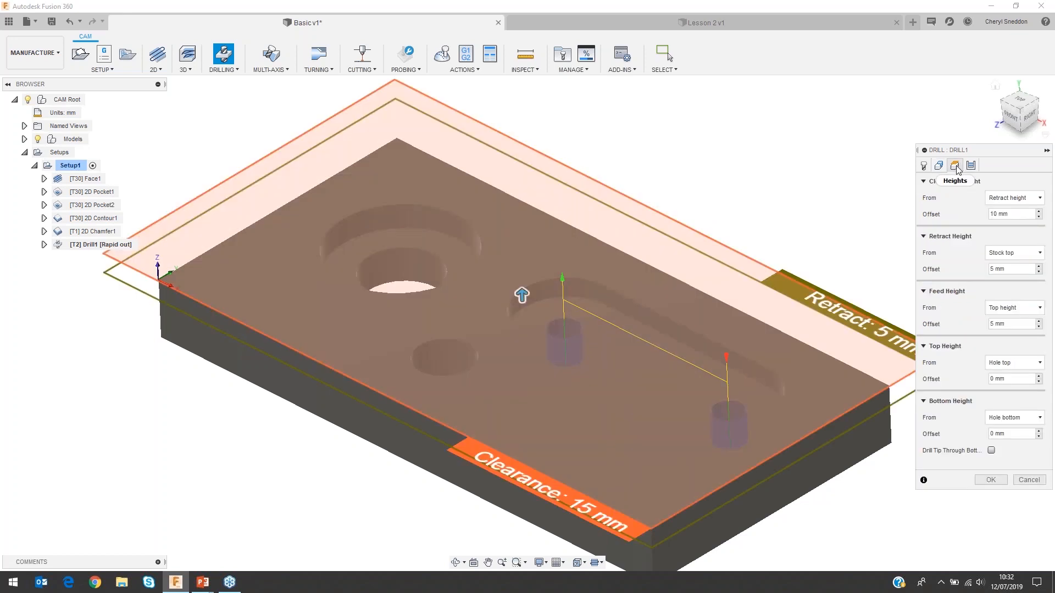
left_click(1010, 115)
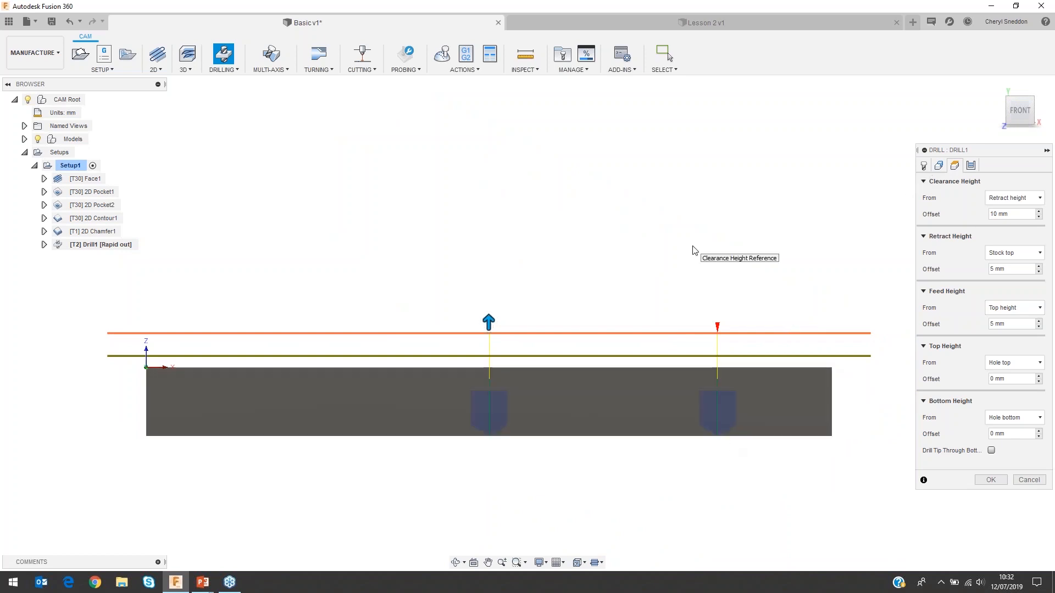
left_click(939, 166)
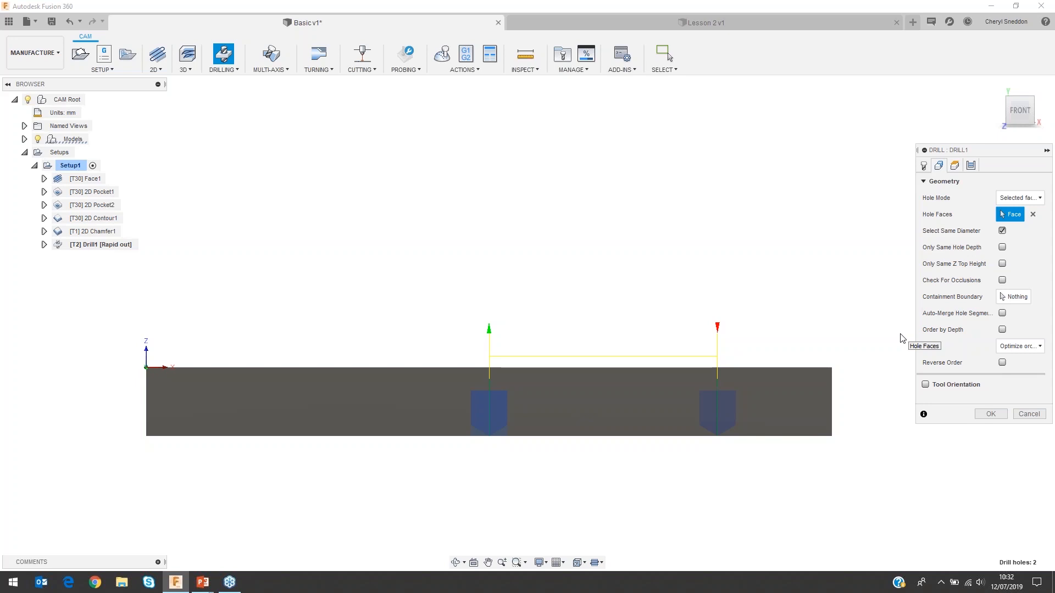
left_click(955, 167)
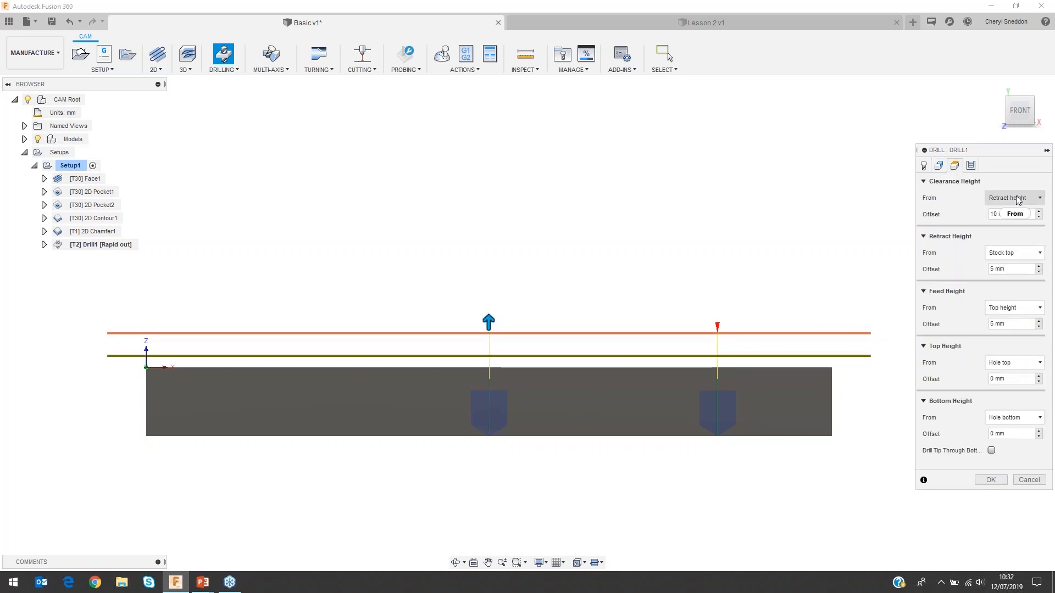
mouse_move(1020, 196)
left_click(1018, 198)
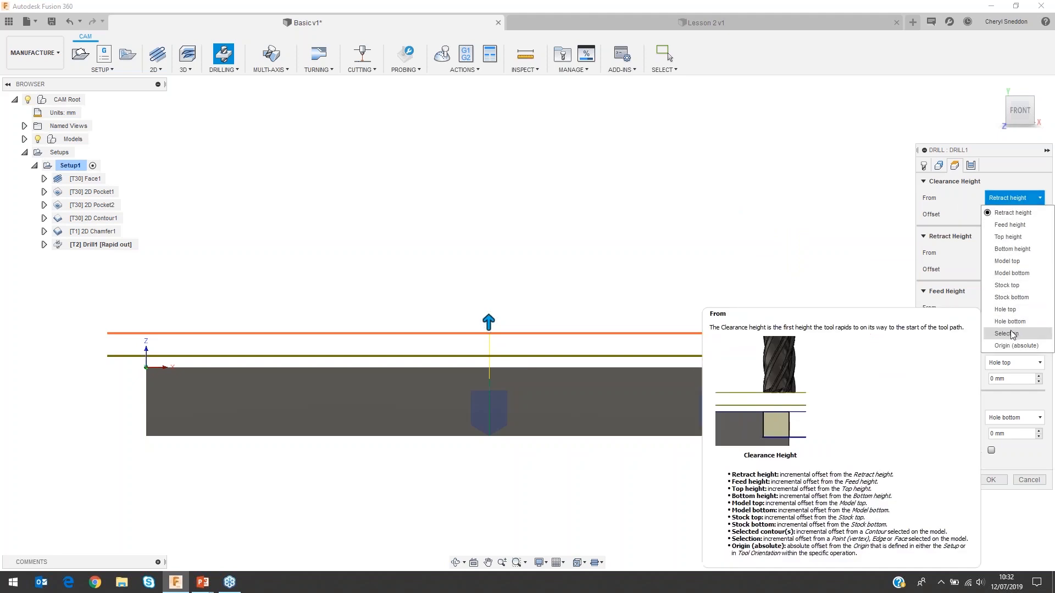
left_click(1013, 333)
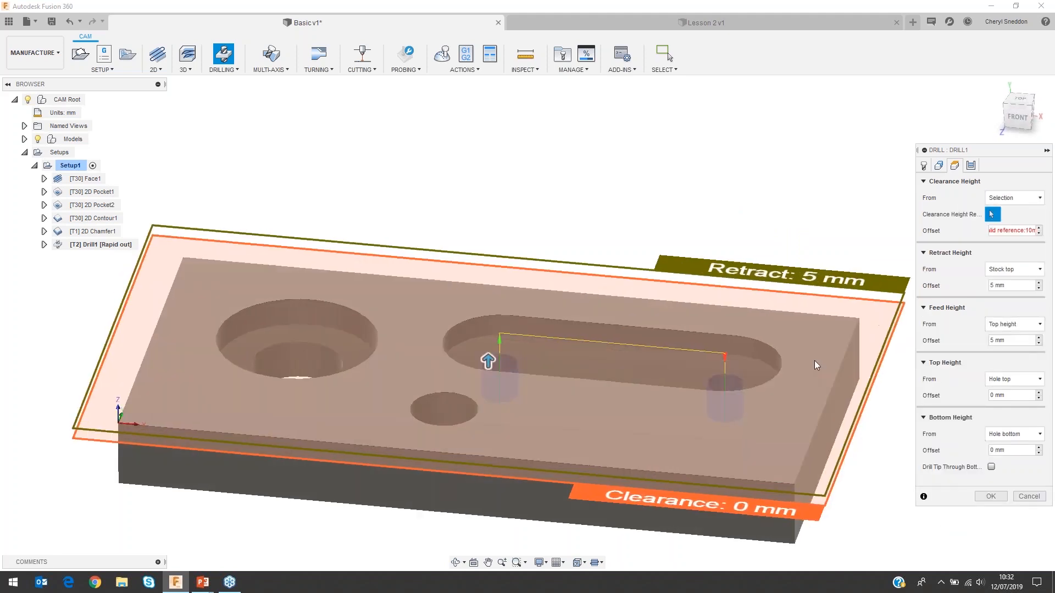
left_click(814, 361)
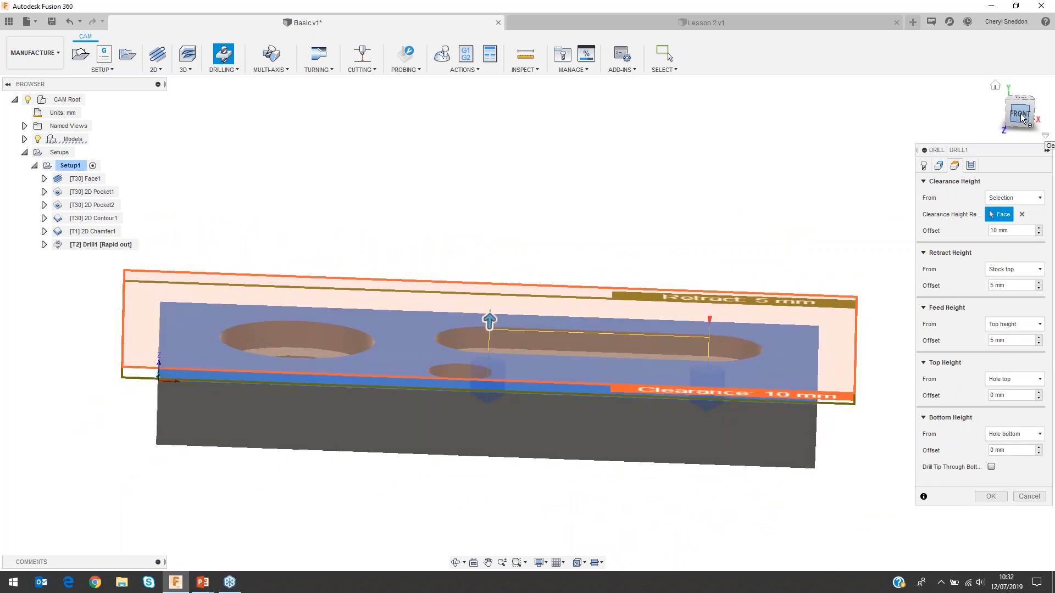
- Set the drill's bottom height from the top height with an offset of -1 mm, generate the spot drilling toolpath and inspect it
left_click(1023, 434)
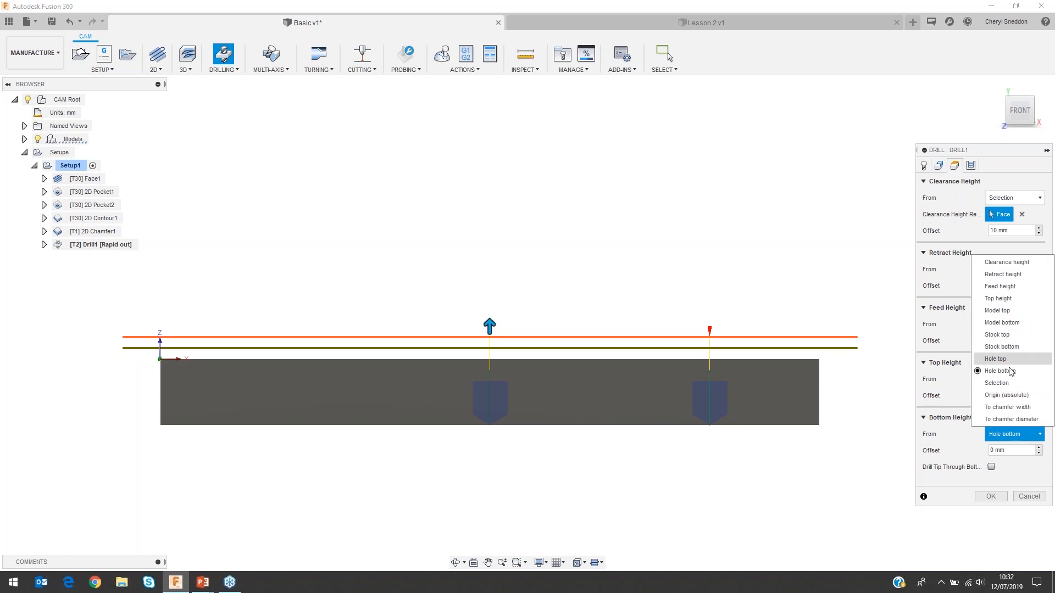
left_click(1006, 299)
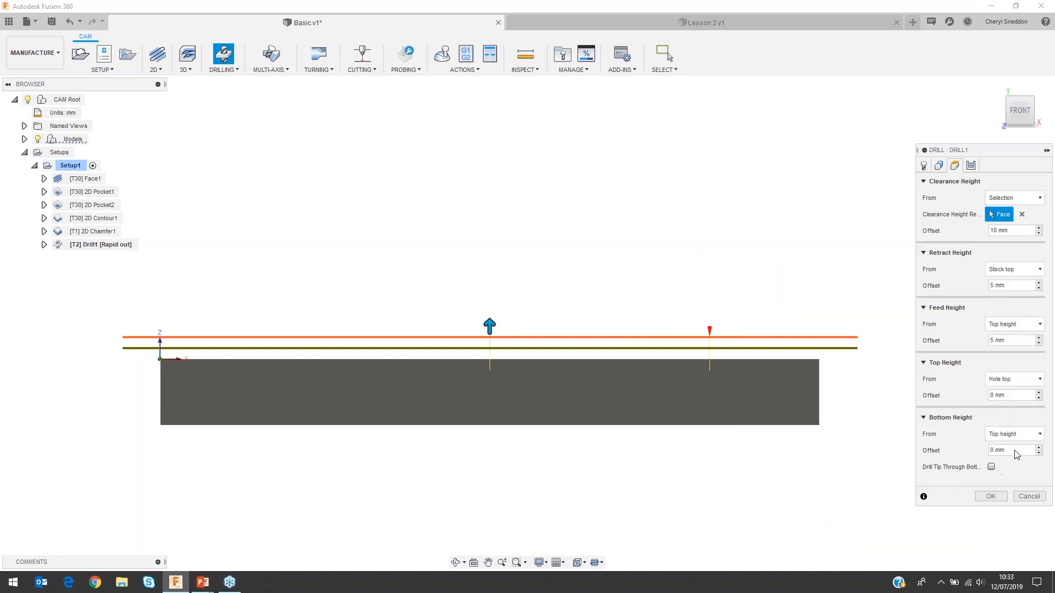
left_click(997, 451)
type("-")
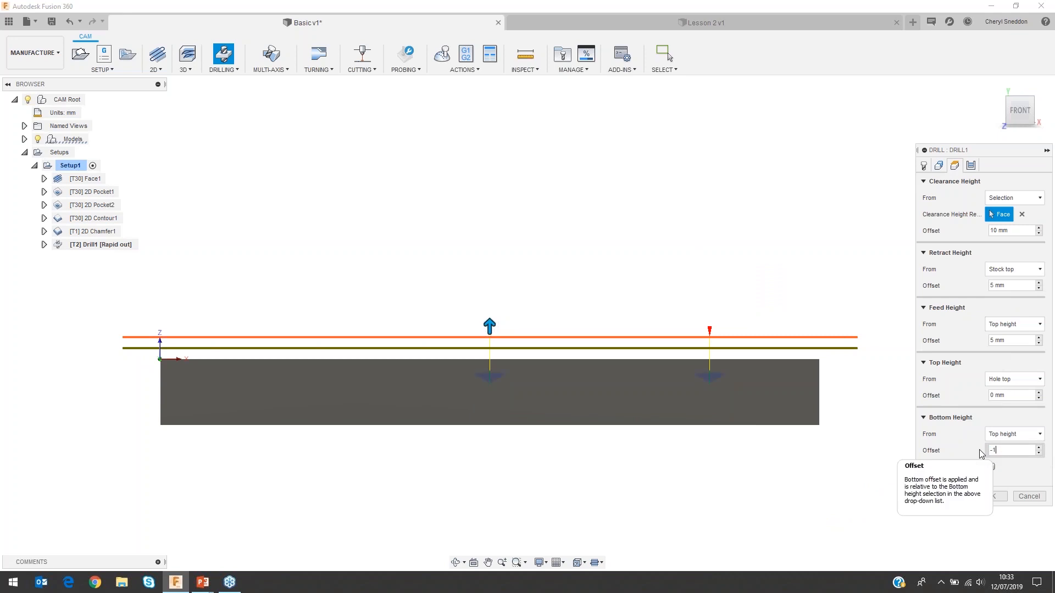
type("1")
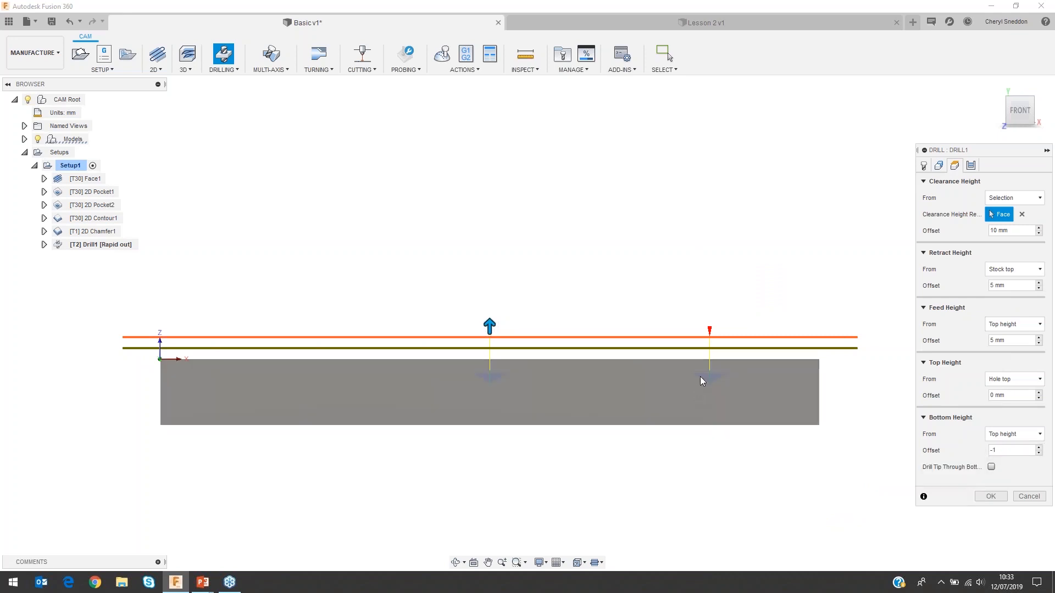
scroll(730, 379, "up", 3)
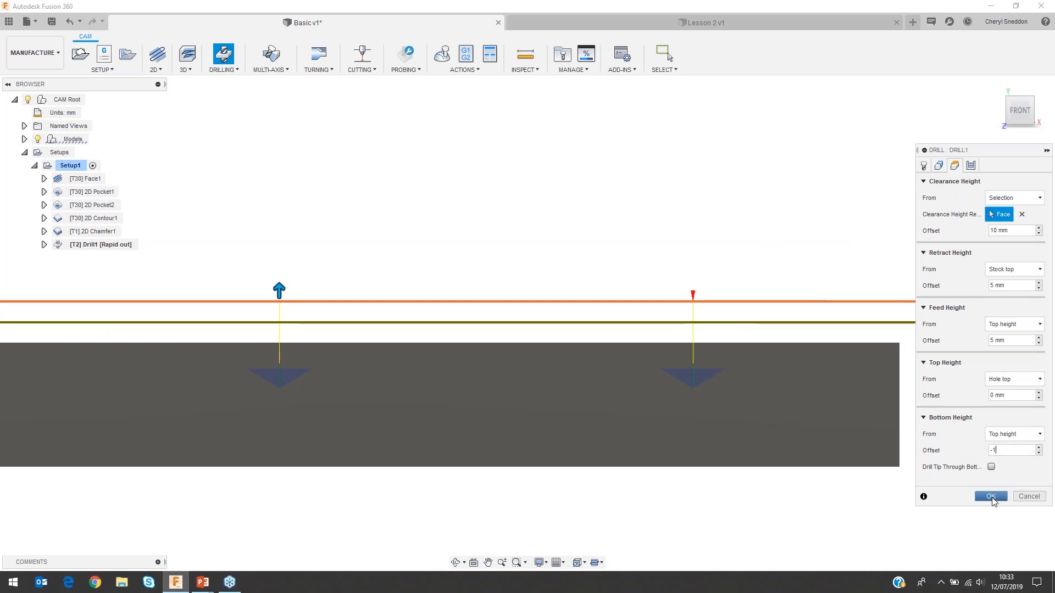
left_click(991, 497)
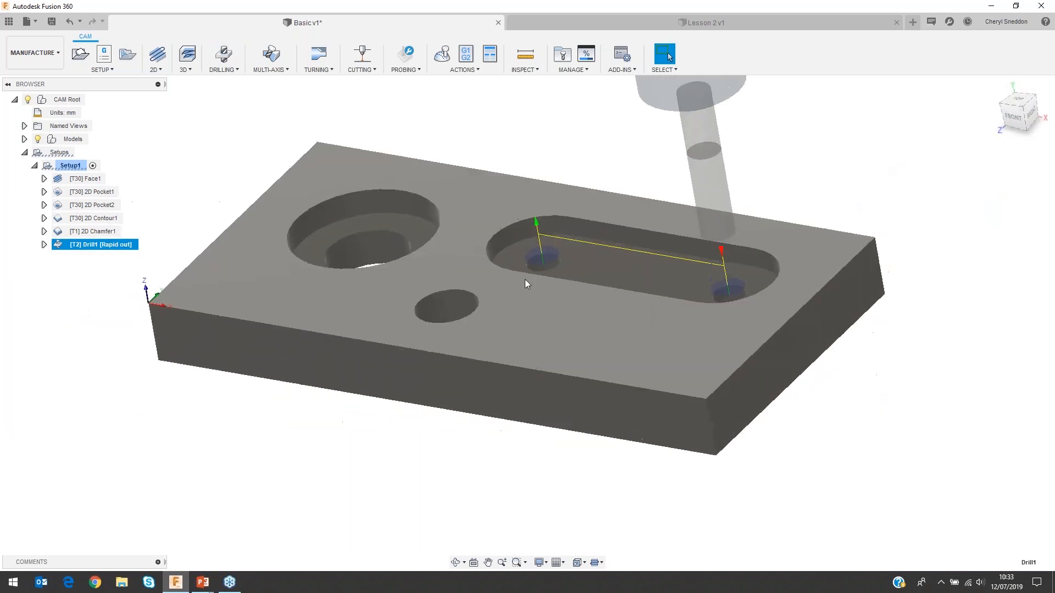
middle_click_drag(526, 279, 562, 258, "shift")
middle_click_drag(734, 342, 1008, 163, "shift")
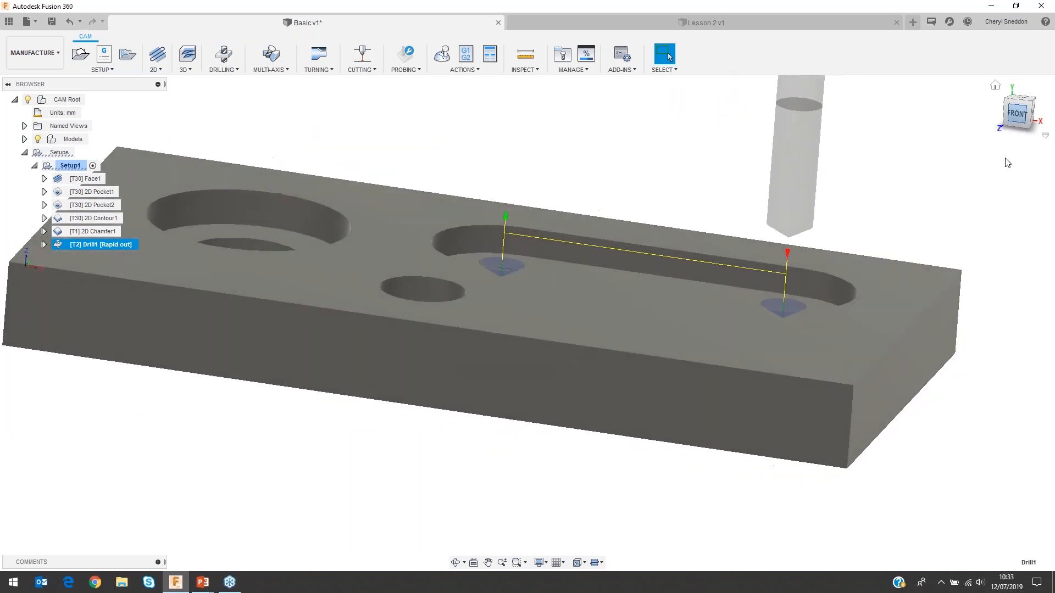
middle_click_drag(730, 379, 711, 348, "shift")
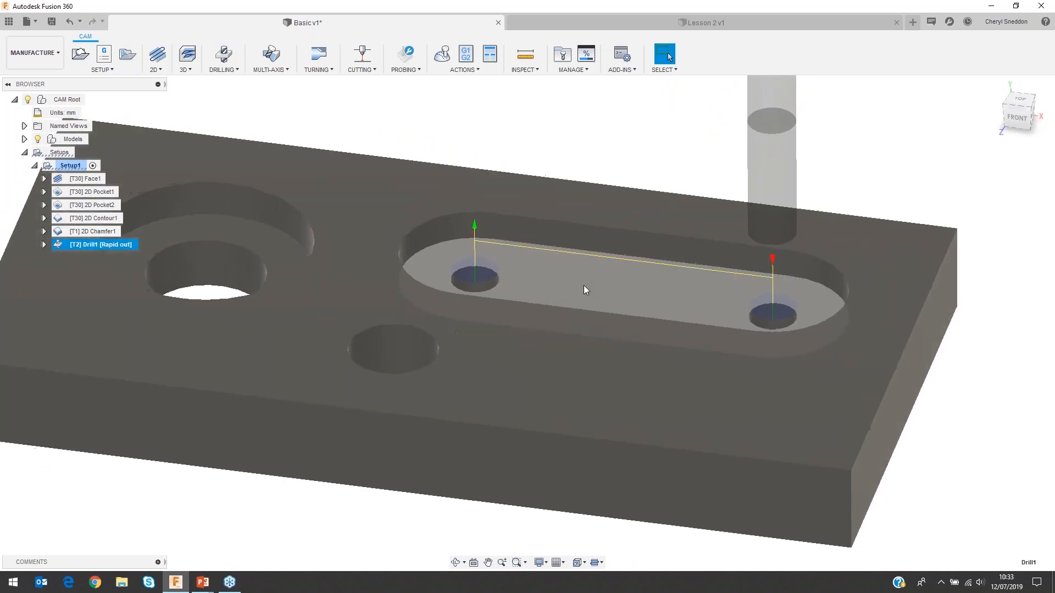
right_click(96, 245)
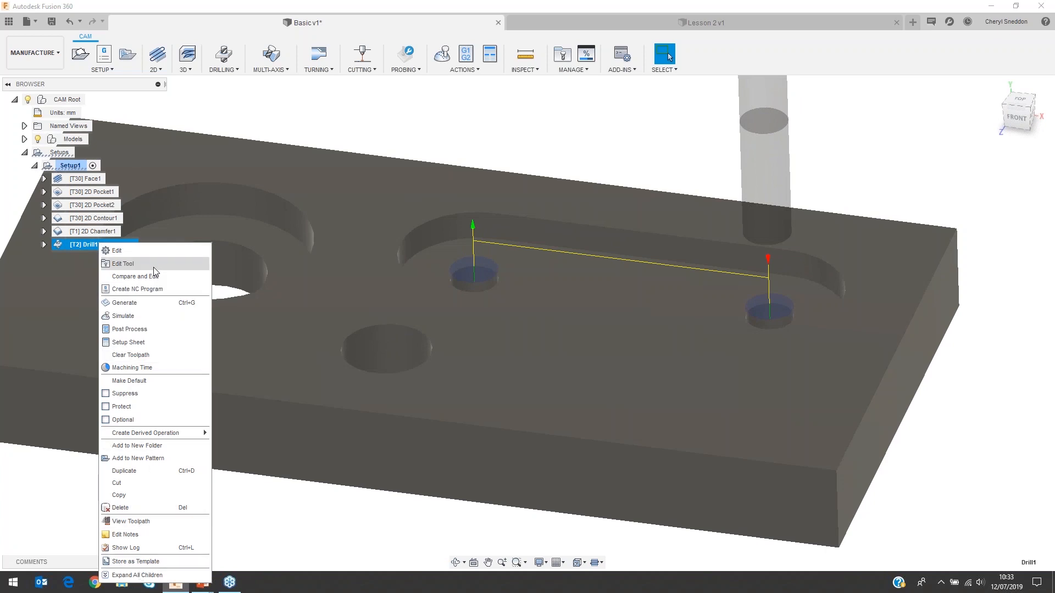
key("Escape")
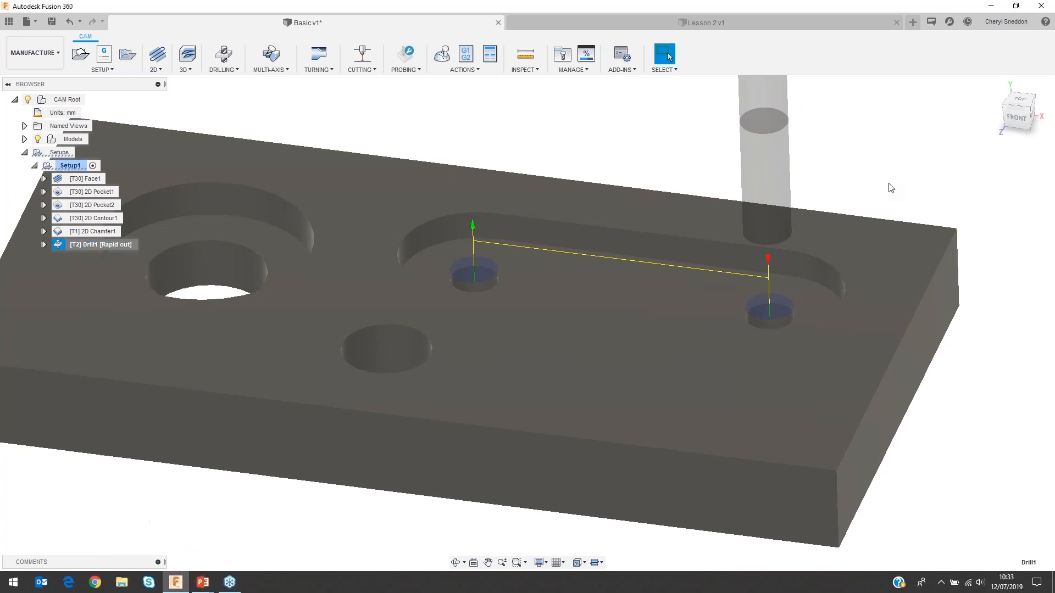
left_click(1029, 104)
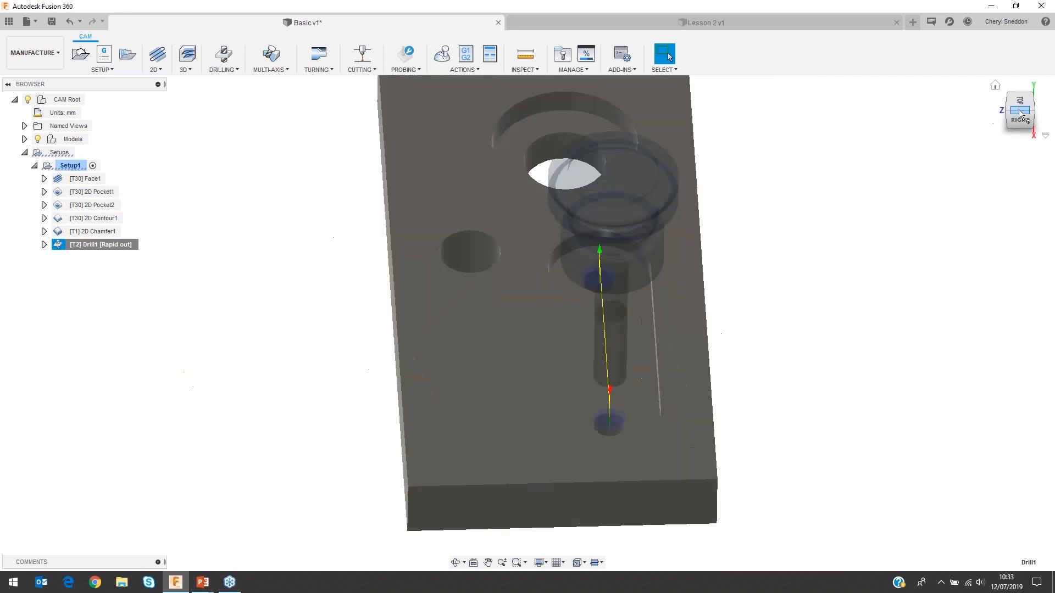
left_click(1006, 111)
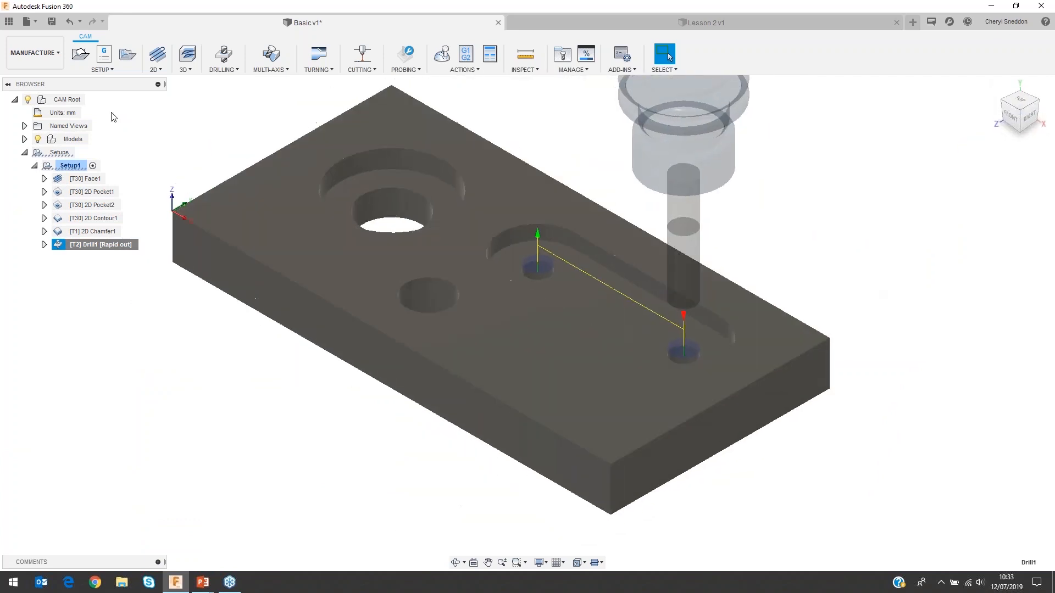
- Create a second Drill operation using the Ø16 mm 118° drill, tool 3, from the Basic v1 library
left_click(157, 69)
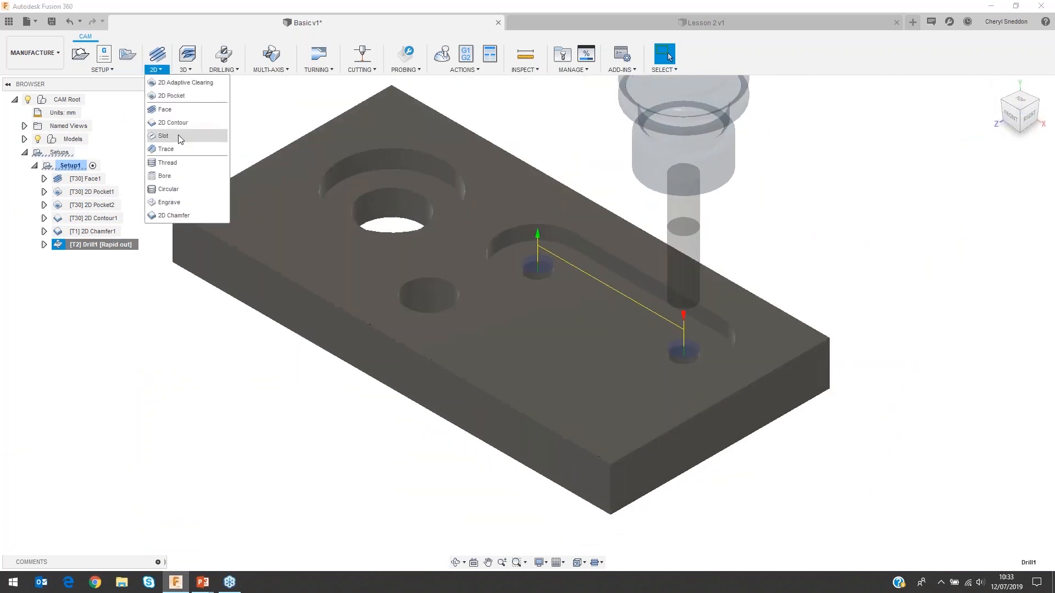
left_click(274, 71)
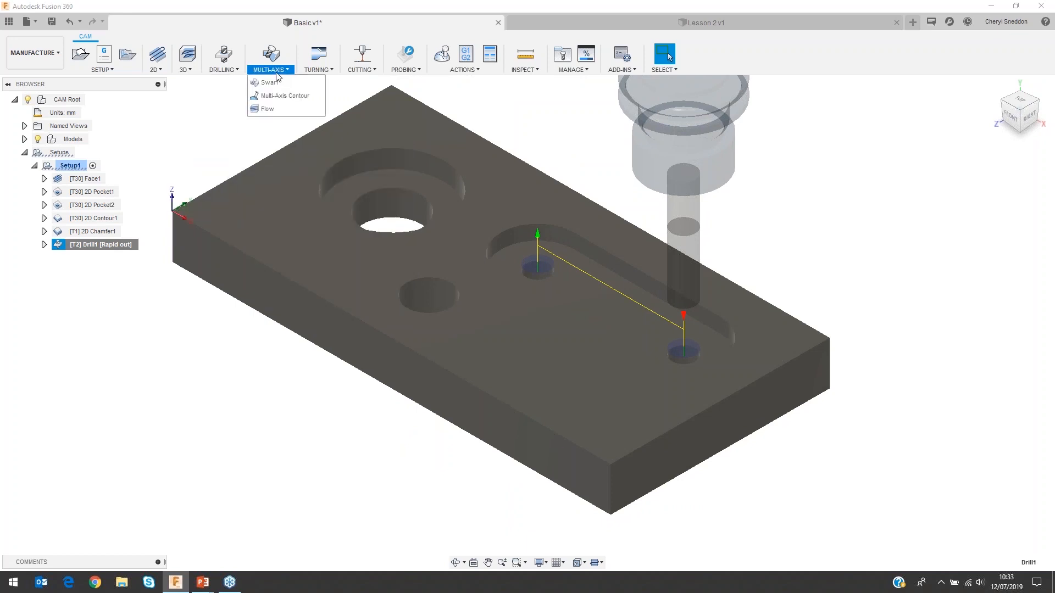
left_click(224, 69)
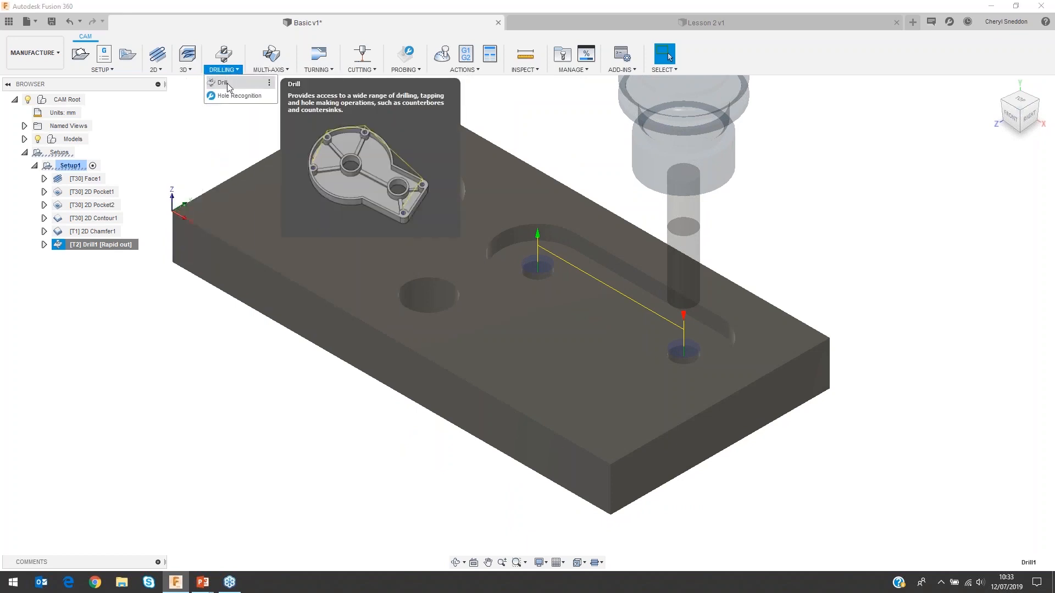
left_click(226, 83)
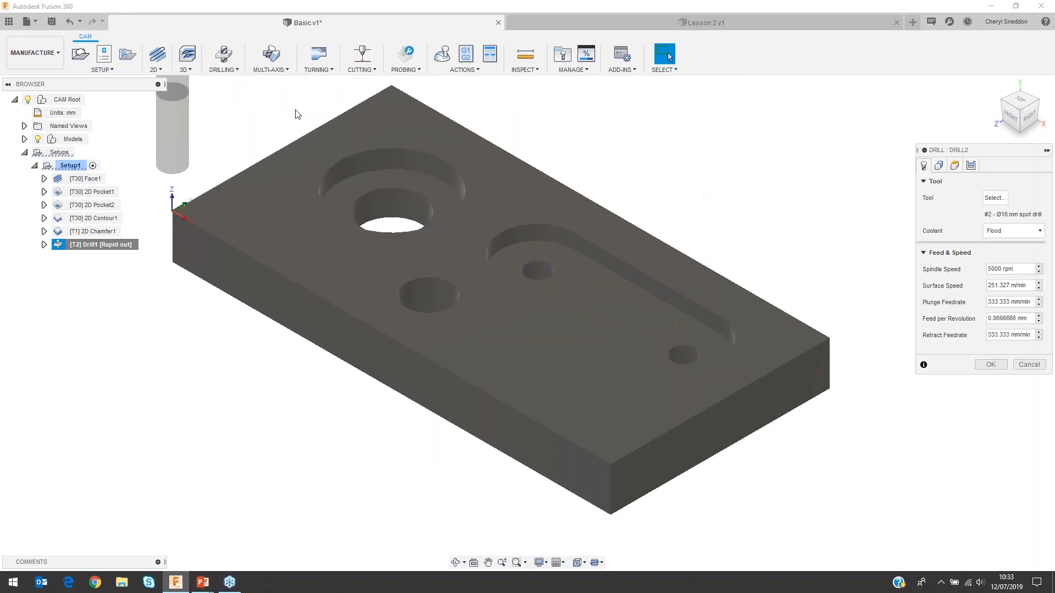
left_click(995, 198)
left_click(330, 233)
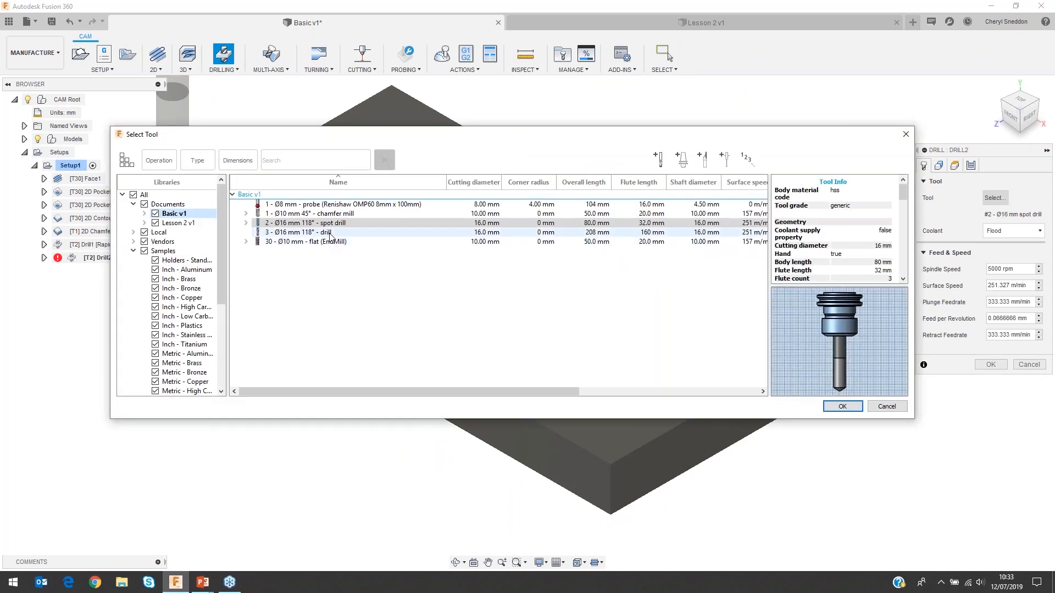
left_click(842, 406)
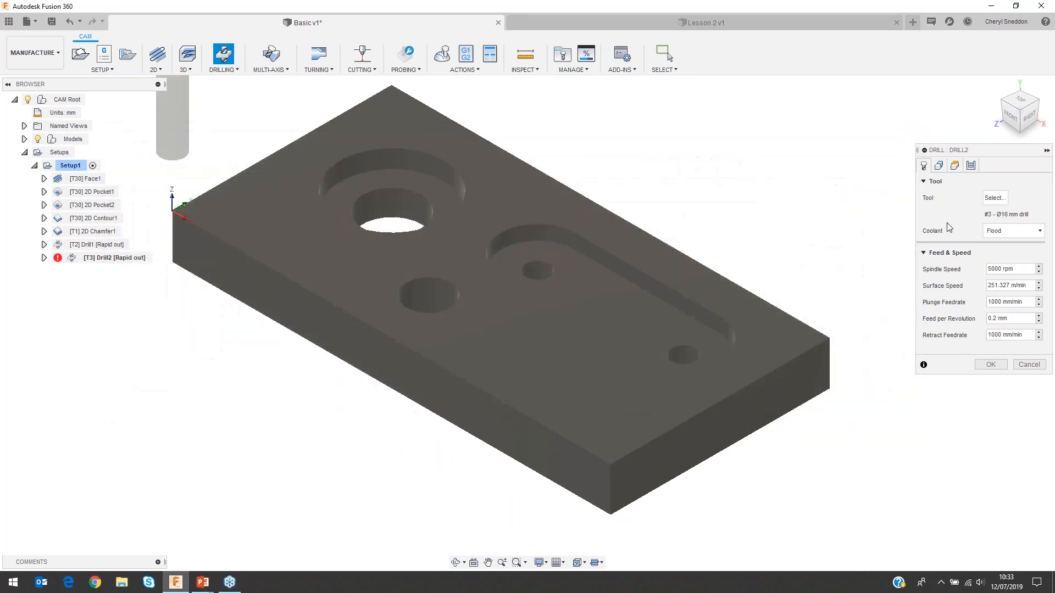
- Choose one small hole face in the slot as the second drill's geometry and include all holes of the same diameter
left_click(939, 166)
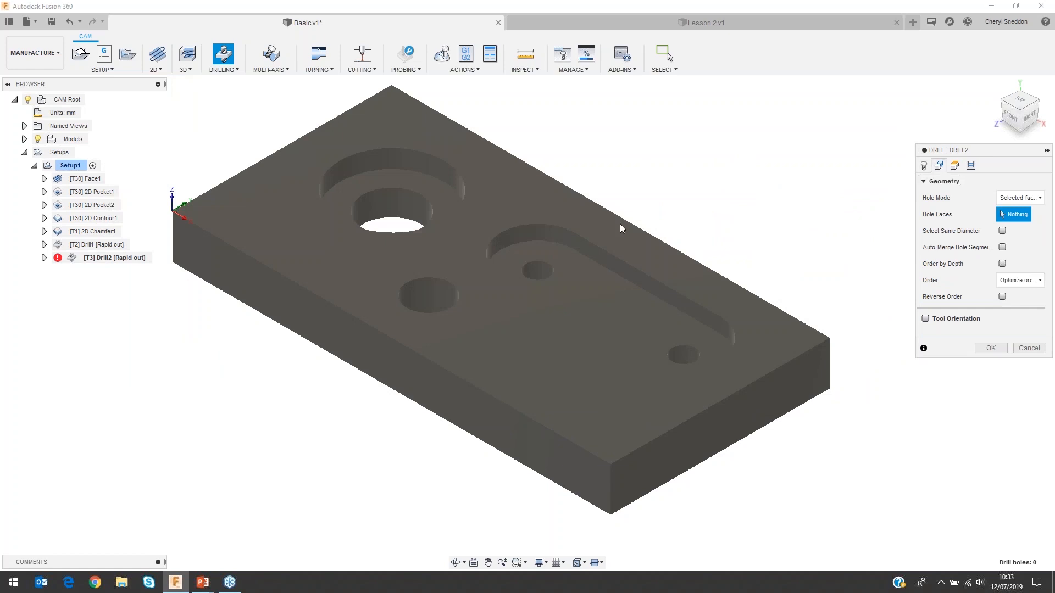
left_click(549, 271)
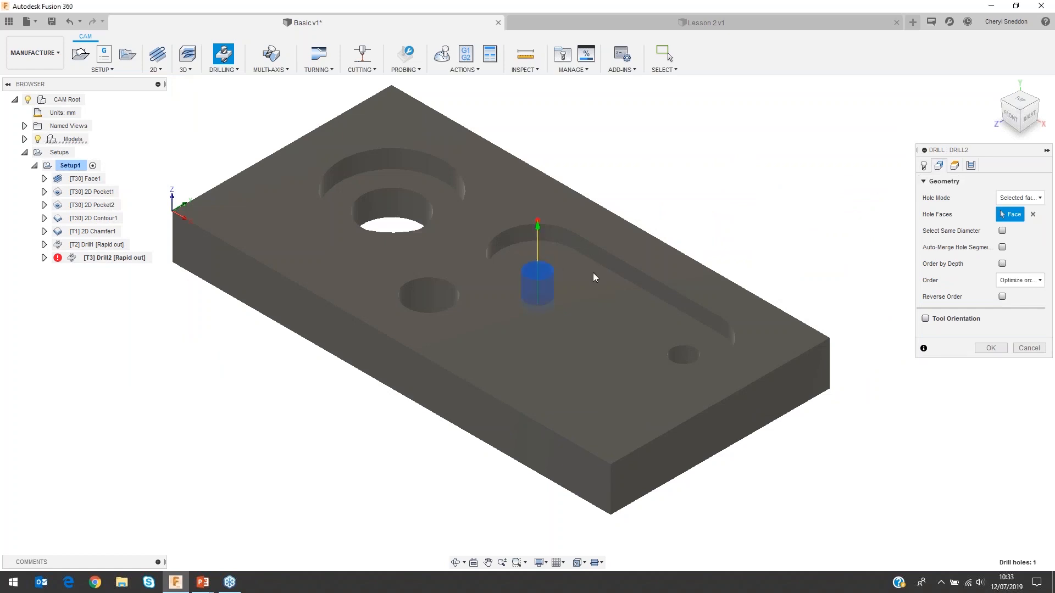
left_click(1002, 231)
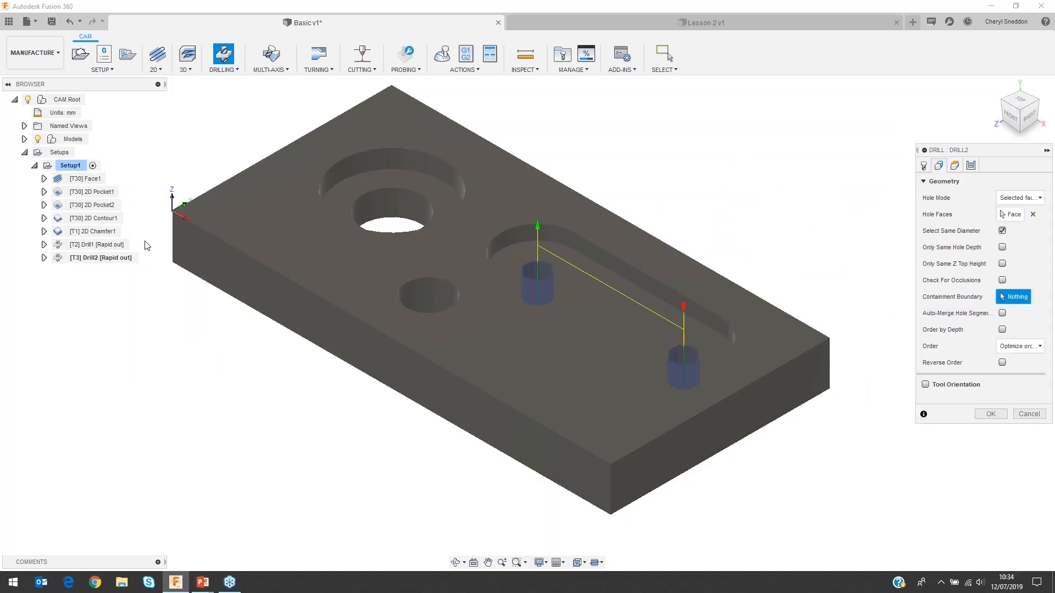
left_click(108, 247)
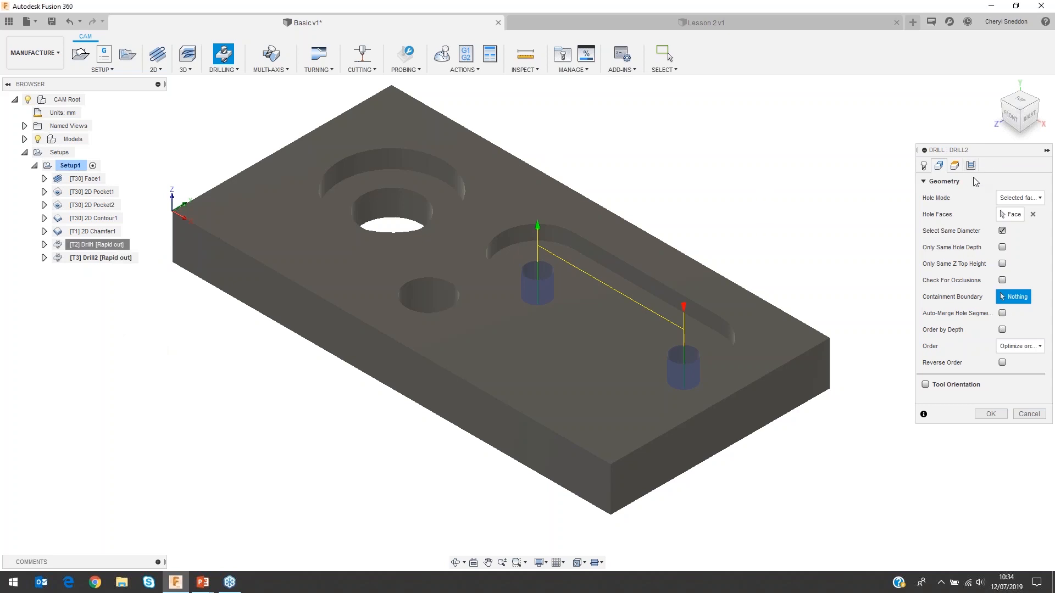
- Set the bottom height from the hole bottom with a -1 mm offset, enable Drill Tip Through Bottom and generate the drilling toolpath
left_click(954, 166)
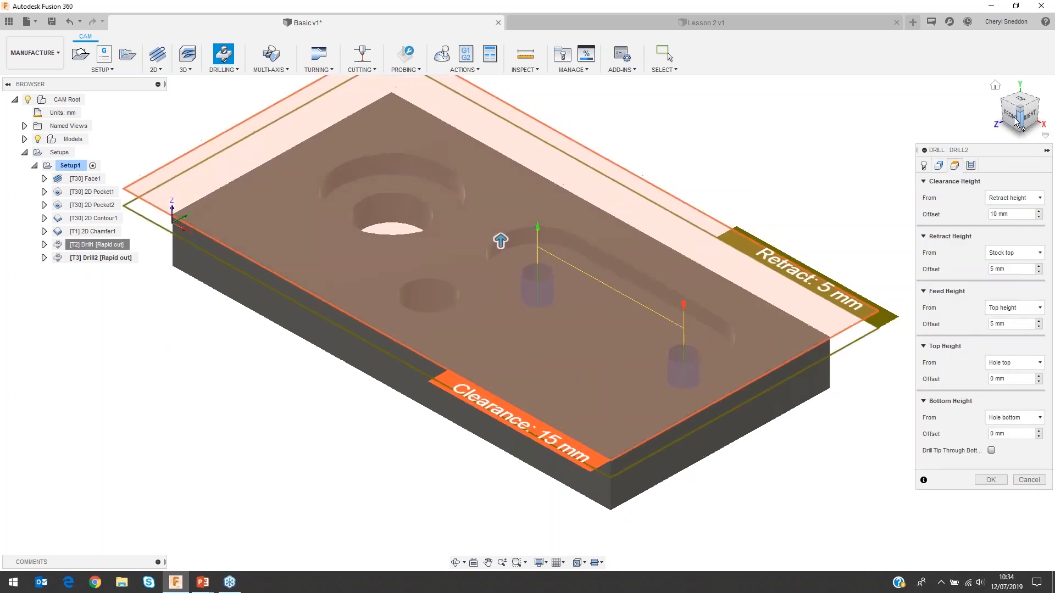
left_click(1016, 122)
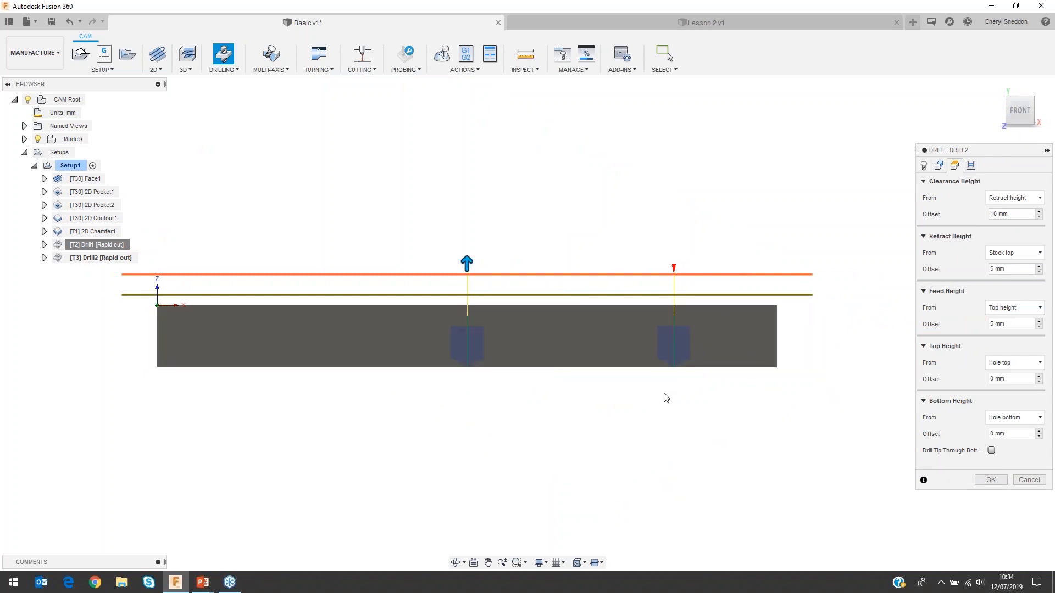
scroll(679, 368, "up", 4)
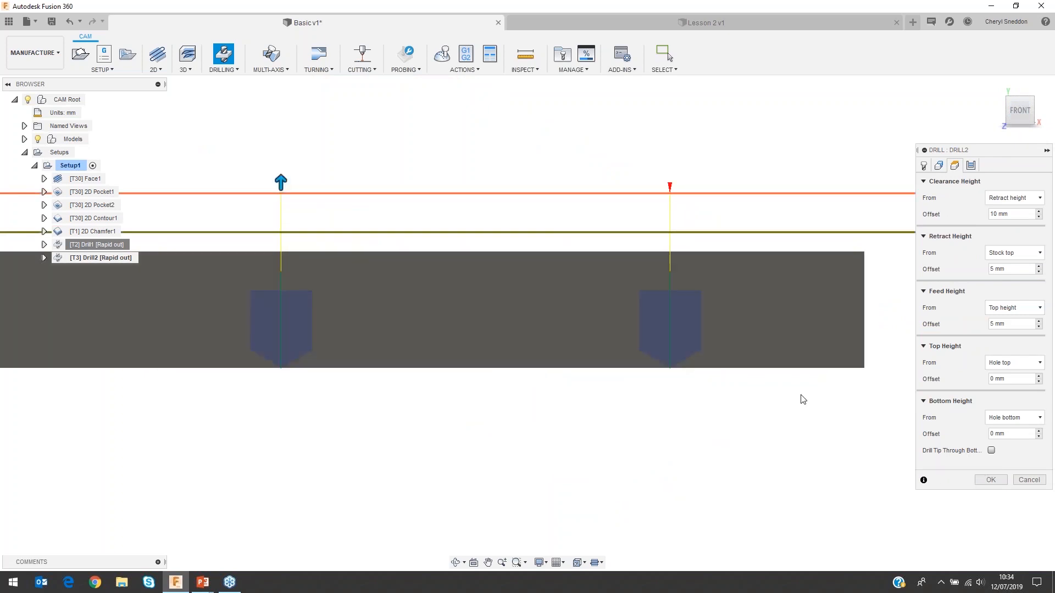
left_click(1037, 421)
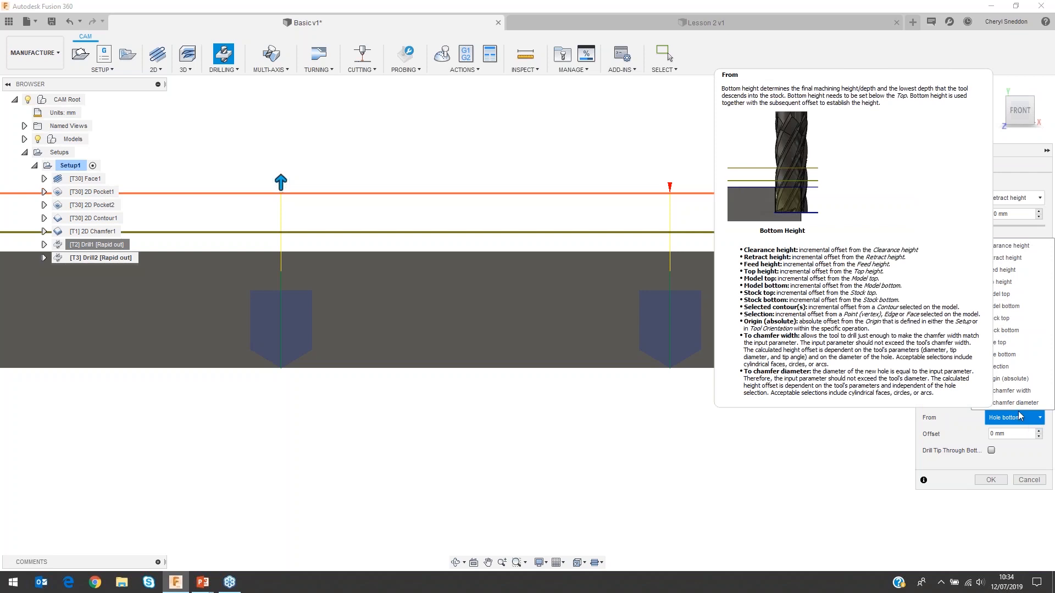
left_click(1020, 418)
left_click_drag(1010, 433, 964, 430)
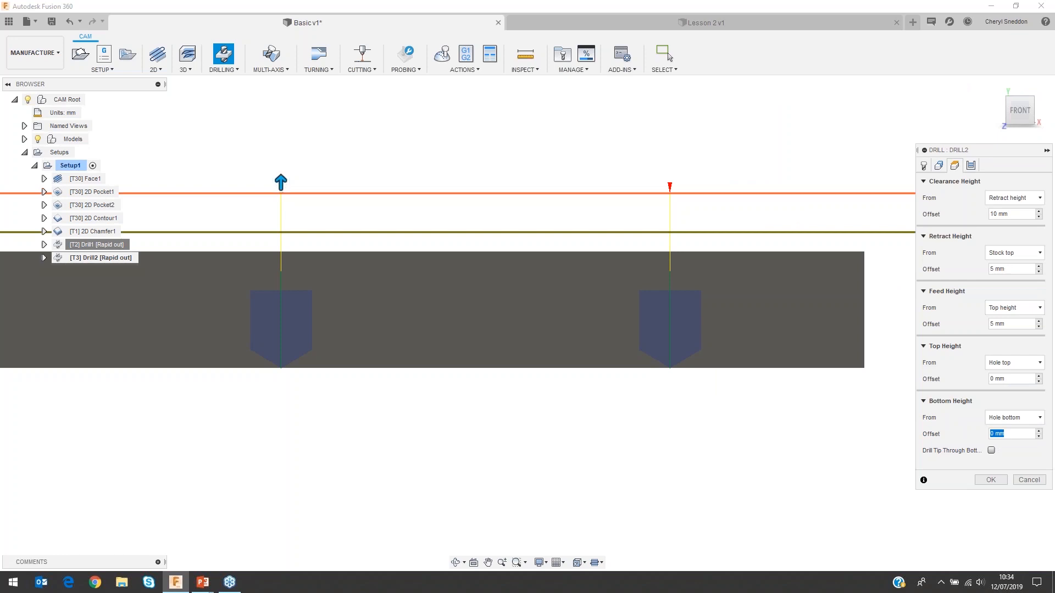
type("-1")
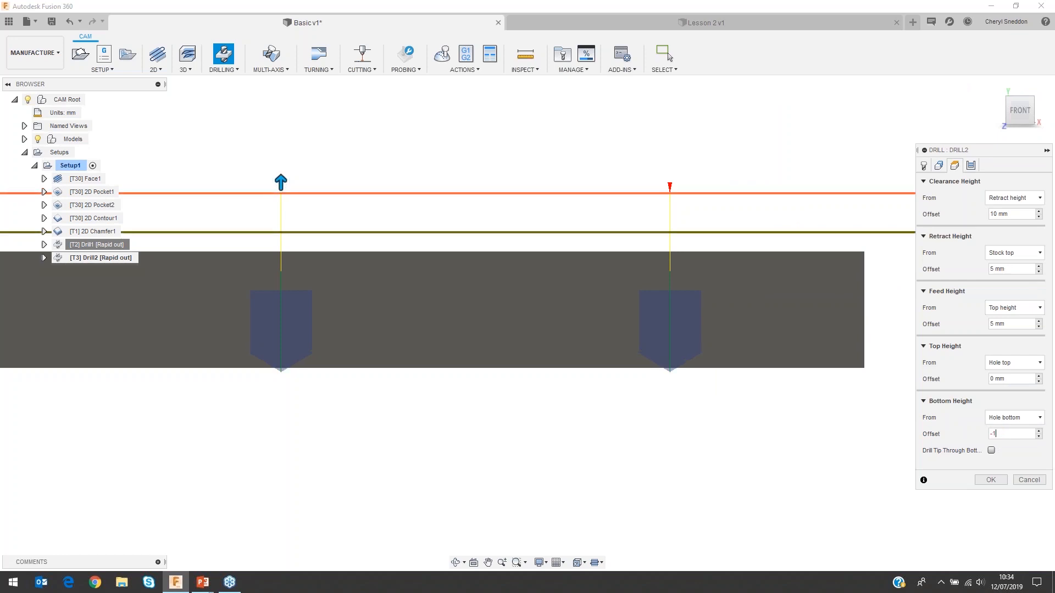
left_click(992, 451)
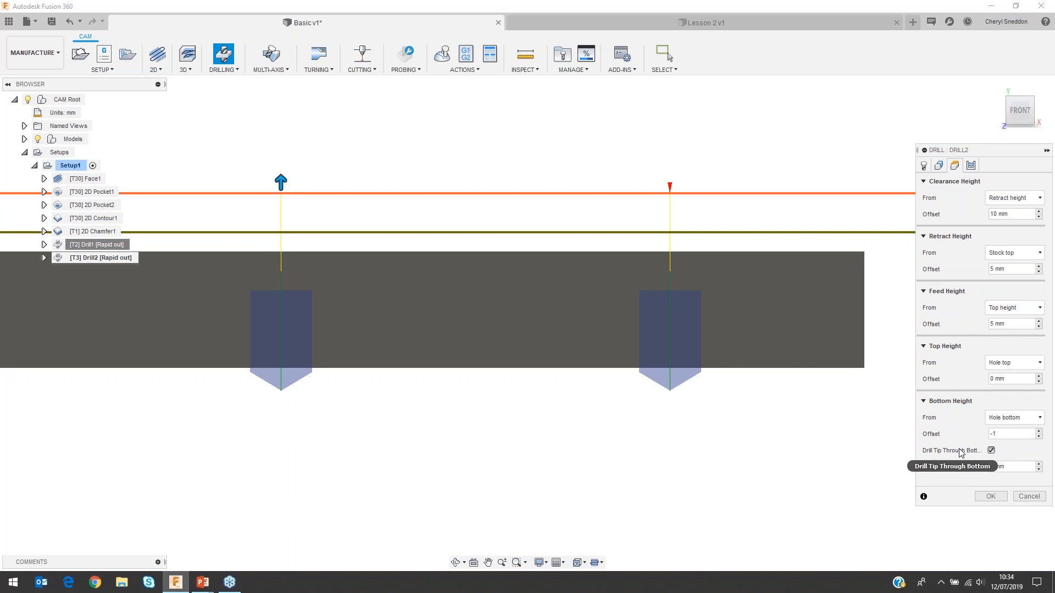
left_click(990, 496)
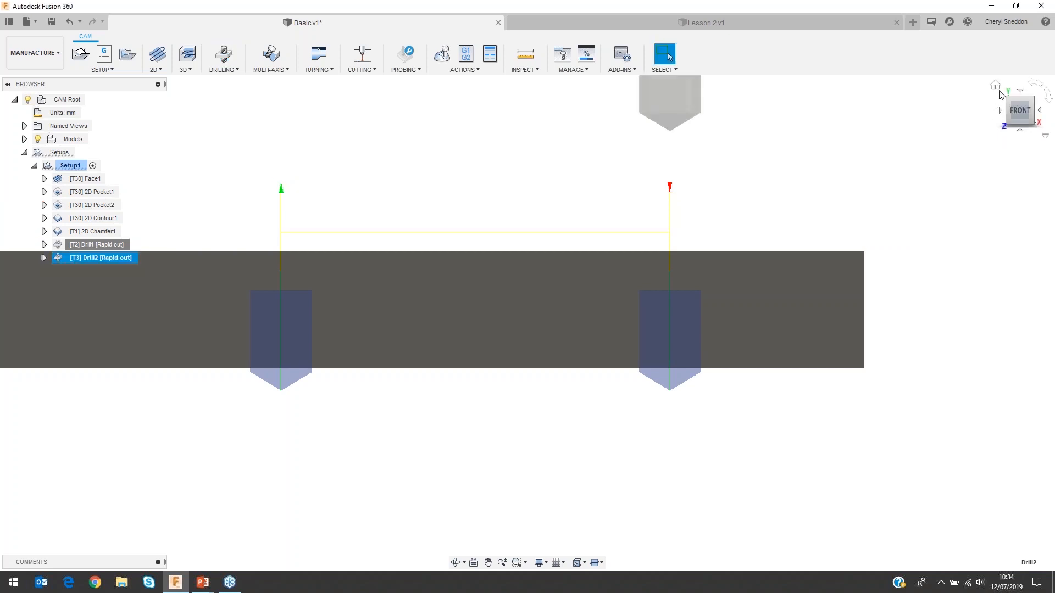
- Simulate all of Setup1's operations with stock removal from the home view, then close the simulation
left_click(995, 87)
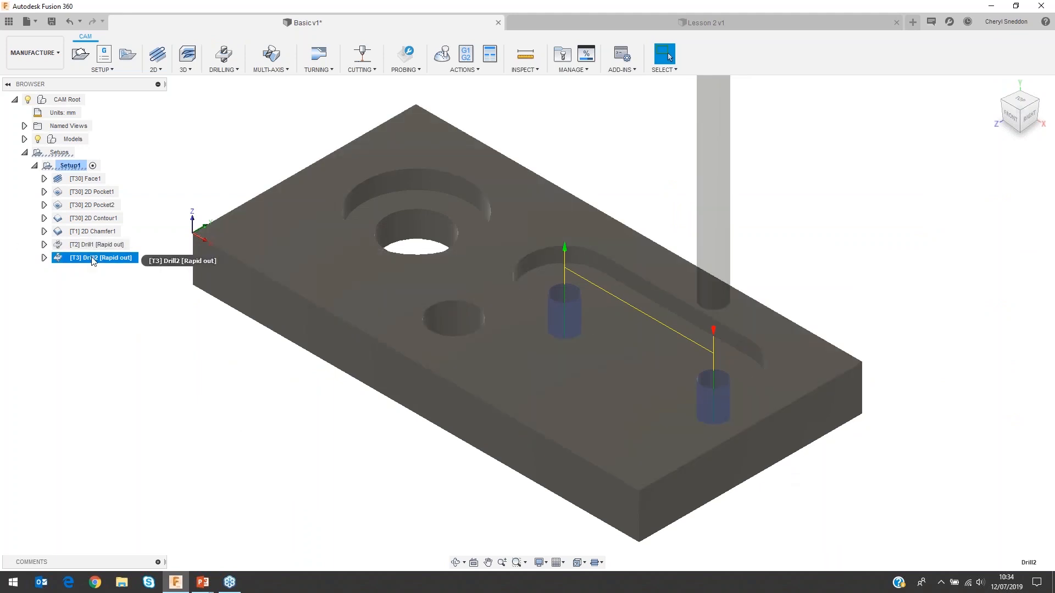
right_click(69, 167)
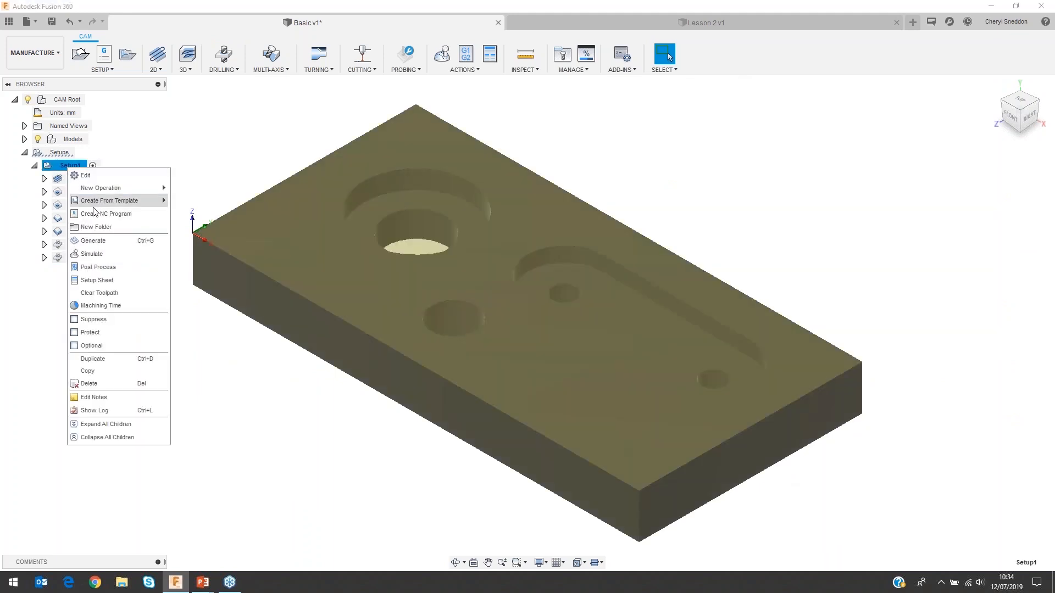
left_click(93, 256)
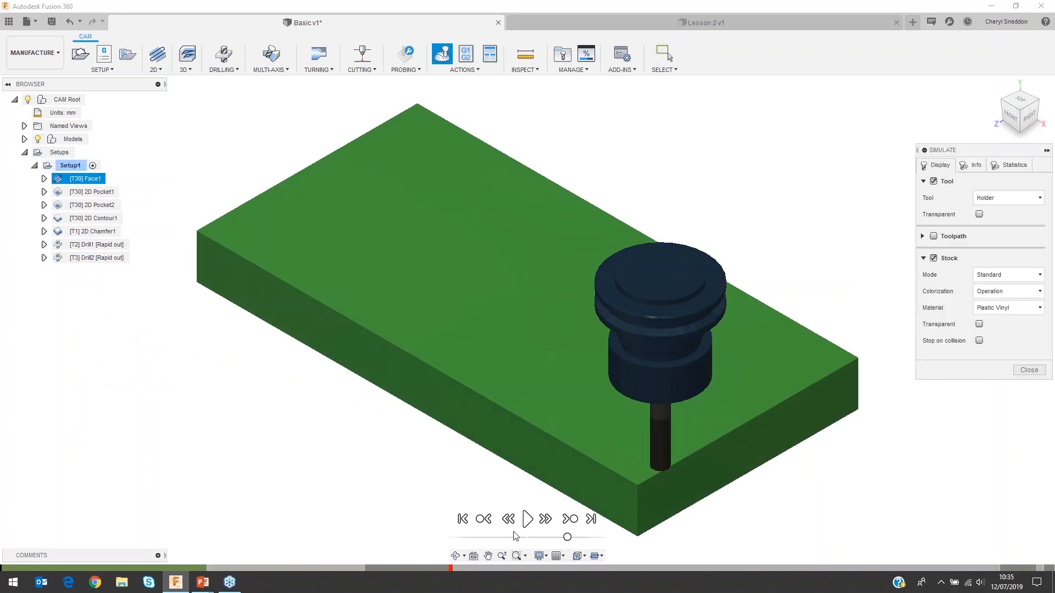
left_click(526, 520)
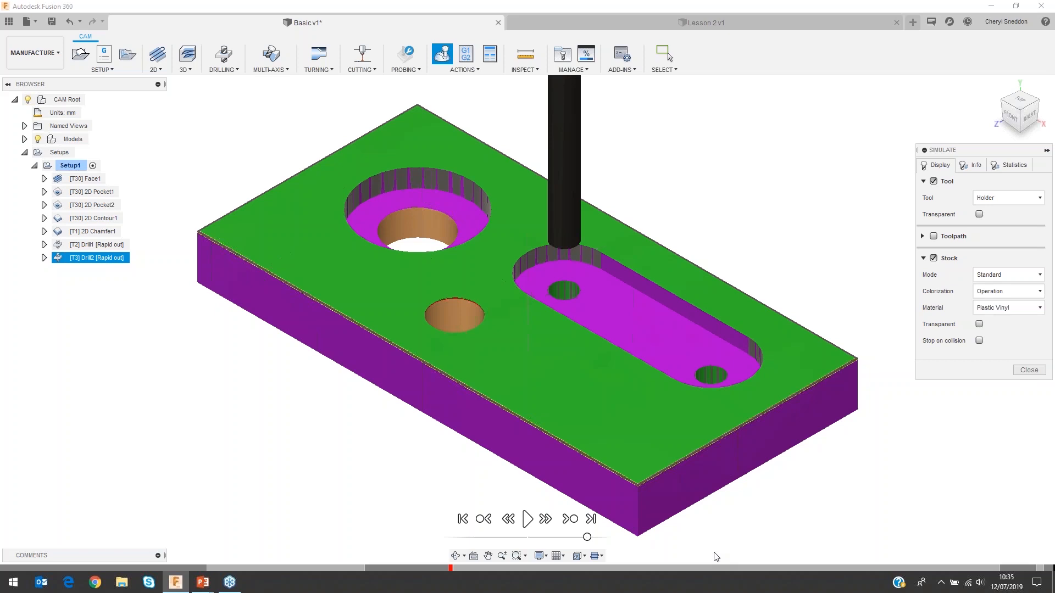
left_click(1030, 370)
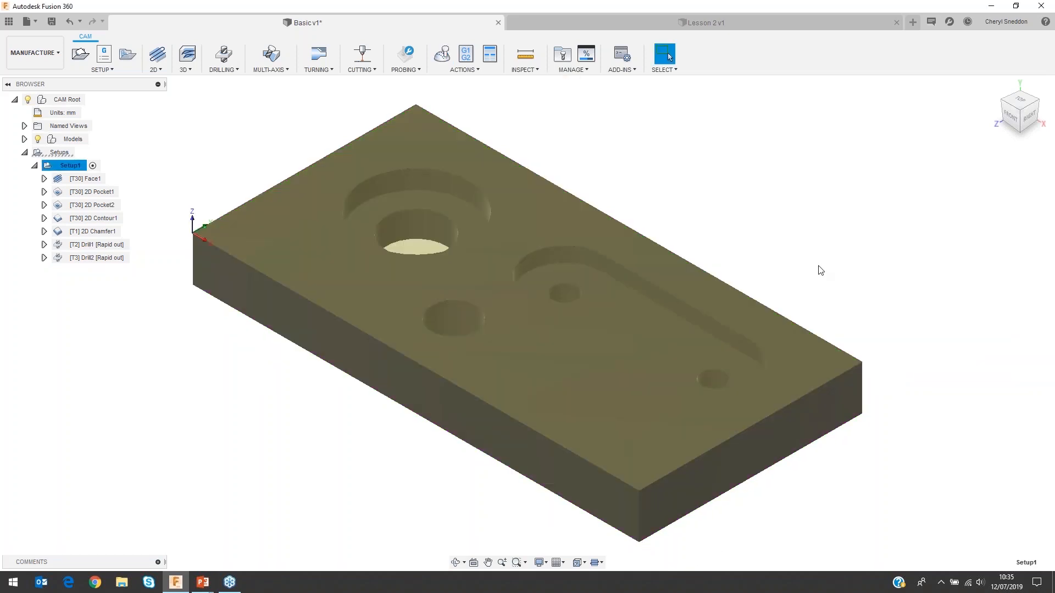
- Open the Lesson 2 design from the Archive folder of the CAM Conundrum project and select Setup2
left_click(713, 30)
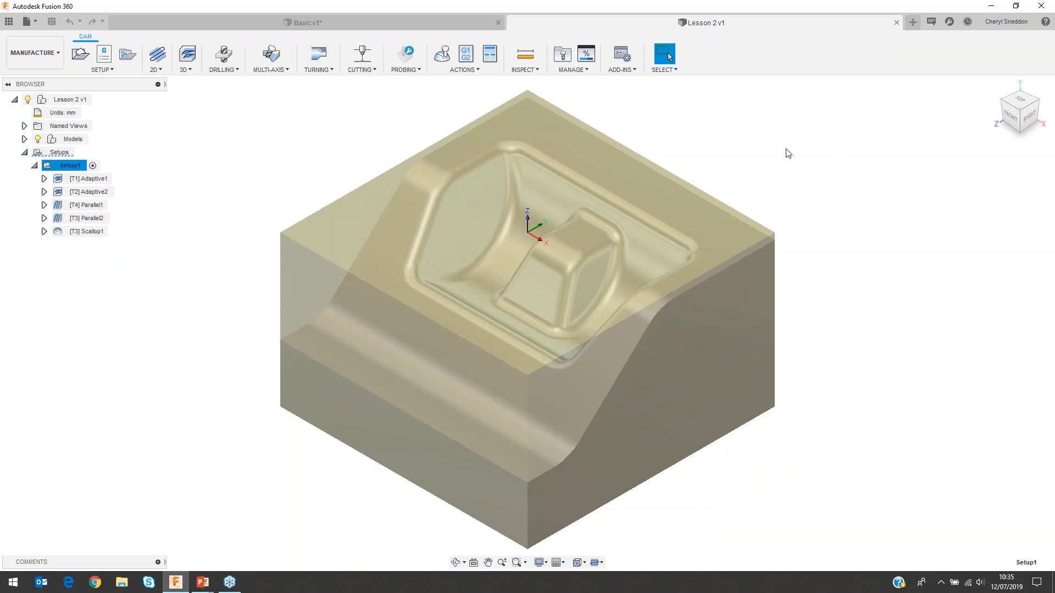
left_click(11, 22)
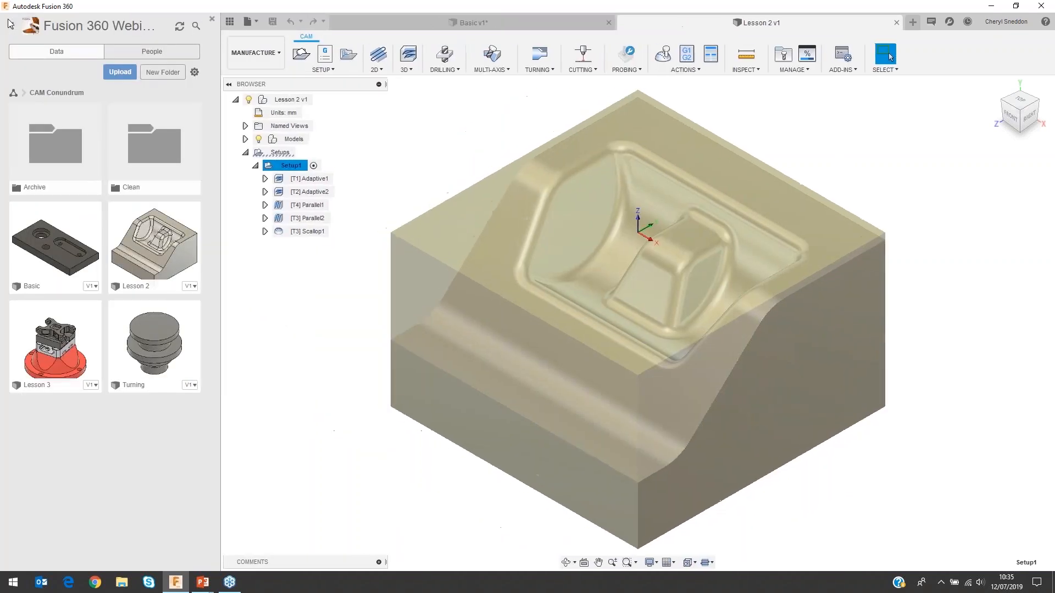
right_click(145, 256)
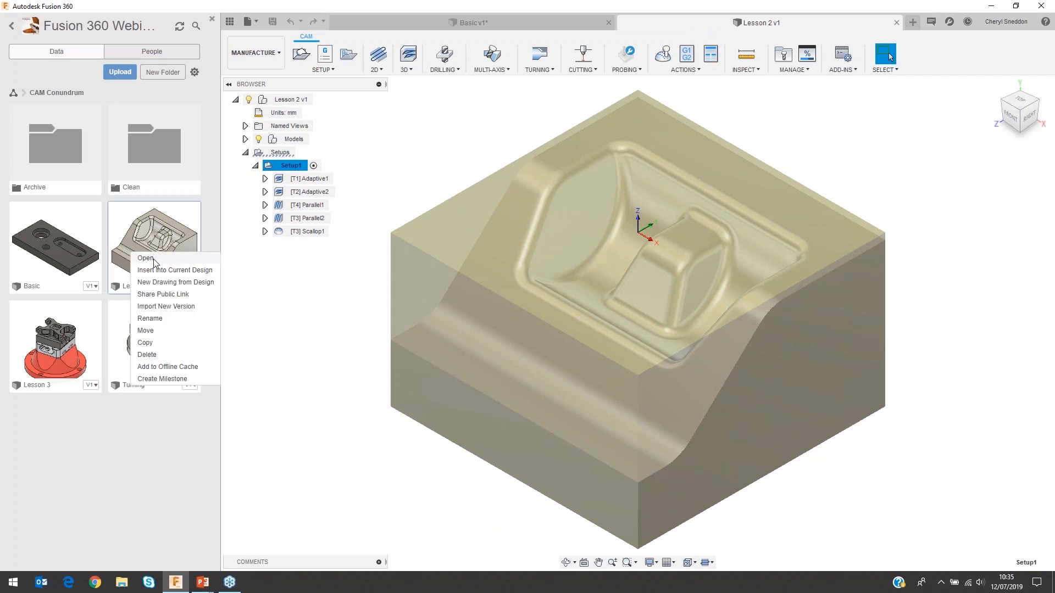
left_click(54, 137)
right_click(54, 137)
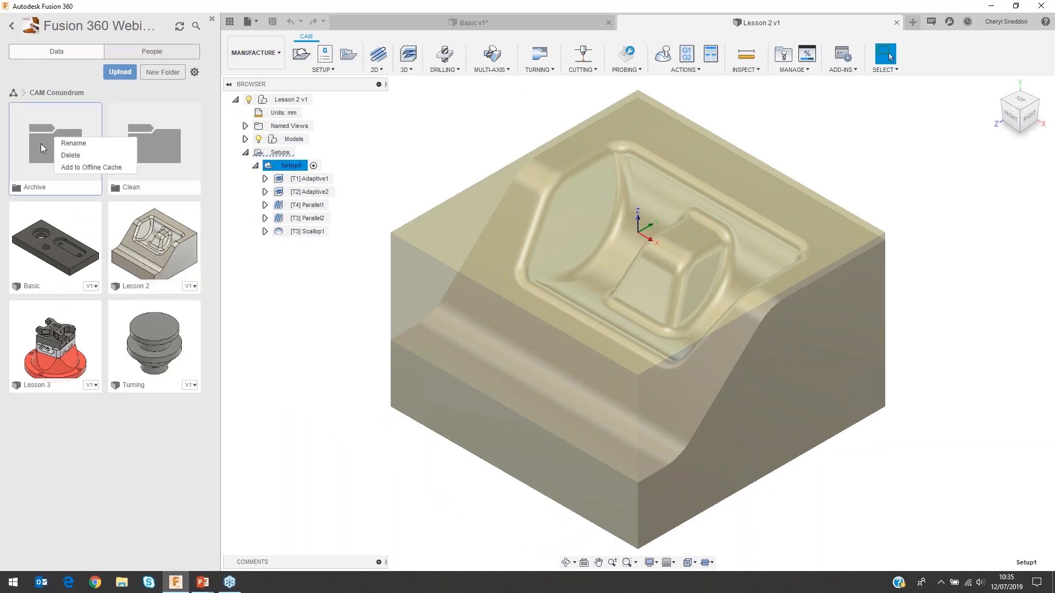
double_click(40, 143)
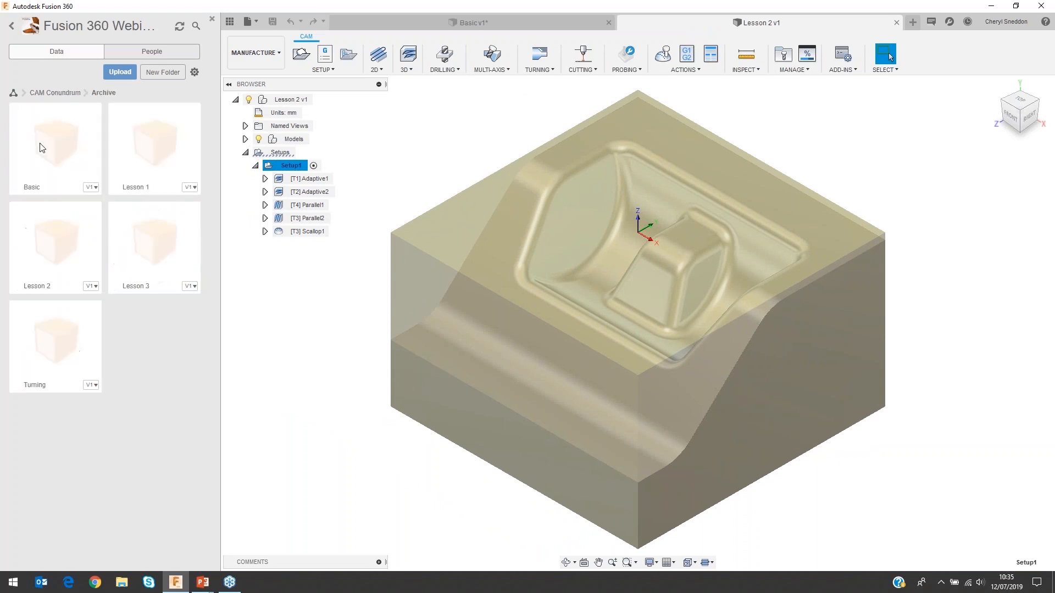
right_click(50, 248)
left_click(75, 254)
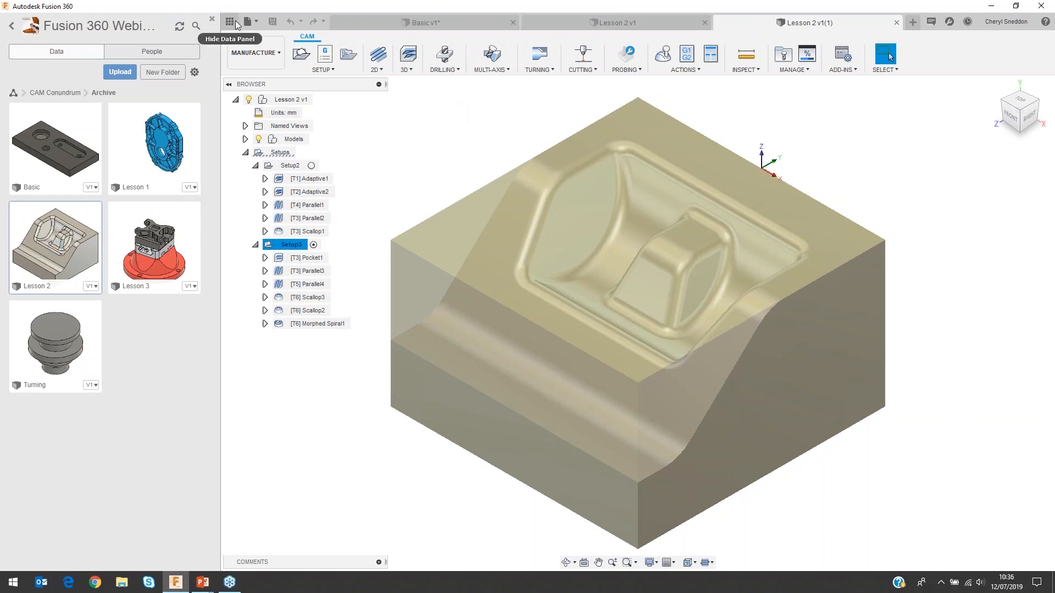
left_click(212, 18)
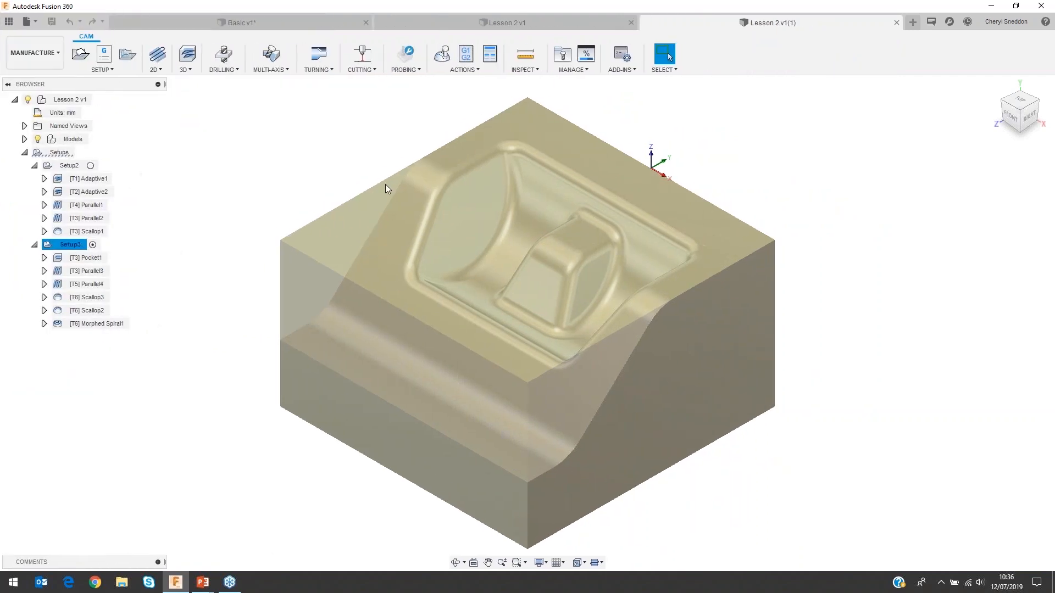
left_click(73, 171)
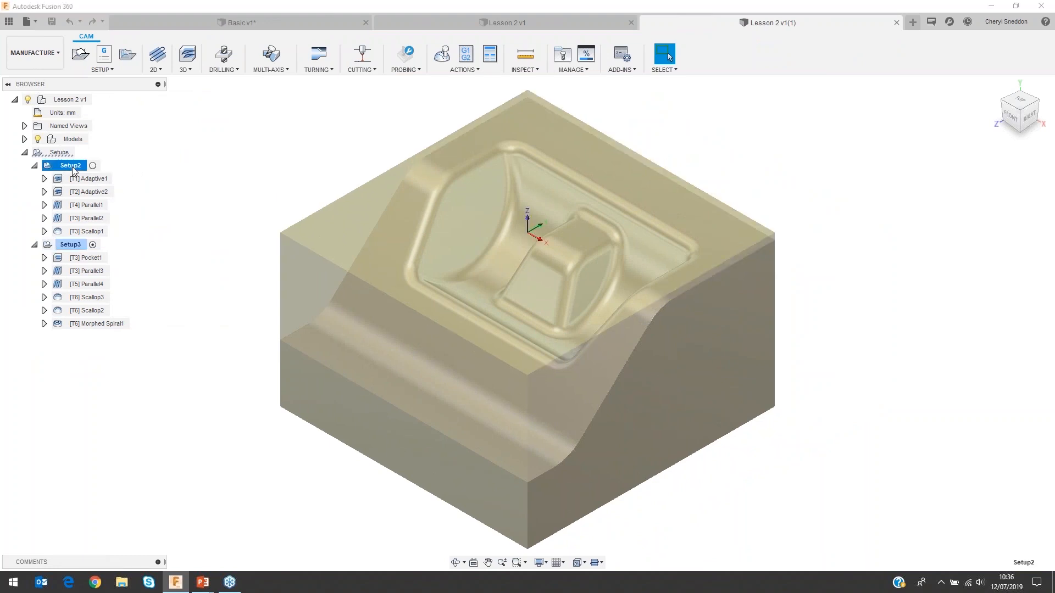
- Review the available 3D milling strategies and examine the part's cavity and central boss from several angles
left_click(187, 70)
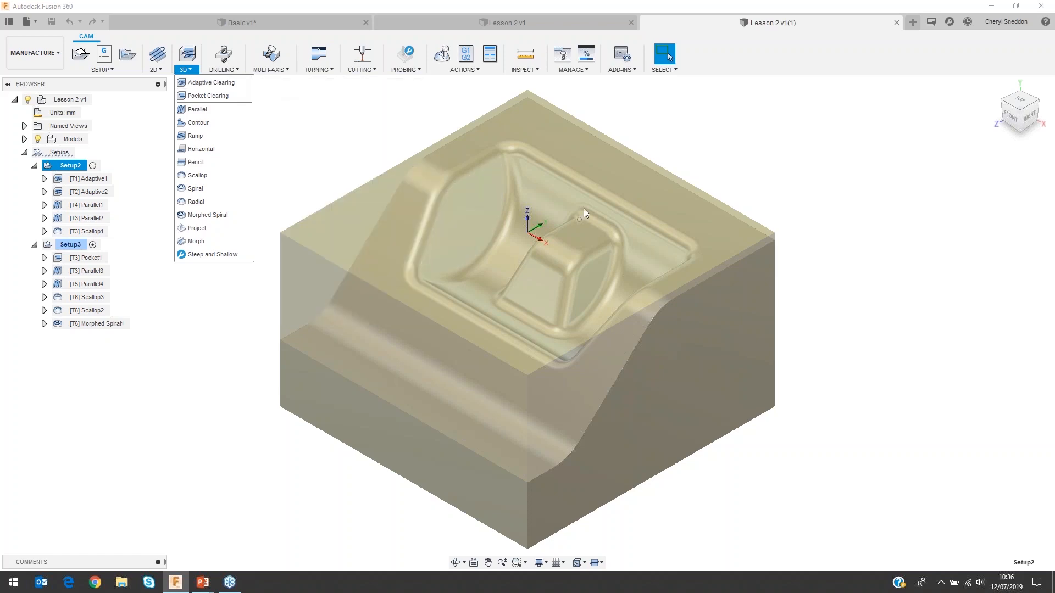
scroll(622, 263, "up", 1)
scroll(701, 259, "up", 5)
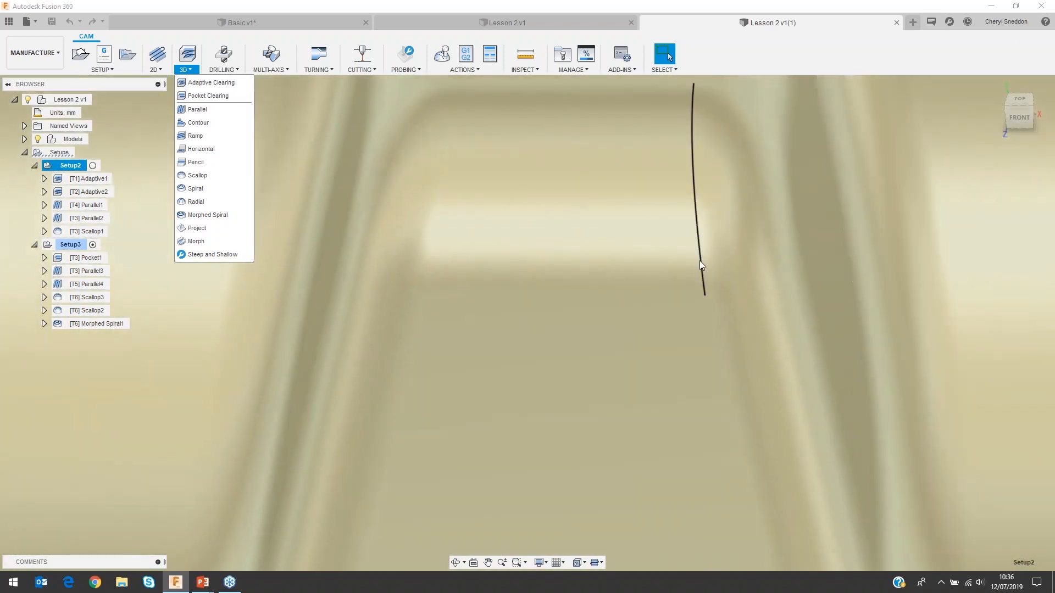
scroll(714, 261, "down", 3)
middle_click_drag(754, 262, 470, 187, "shift")
scroll(620, 186, "down", 3)
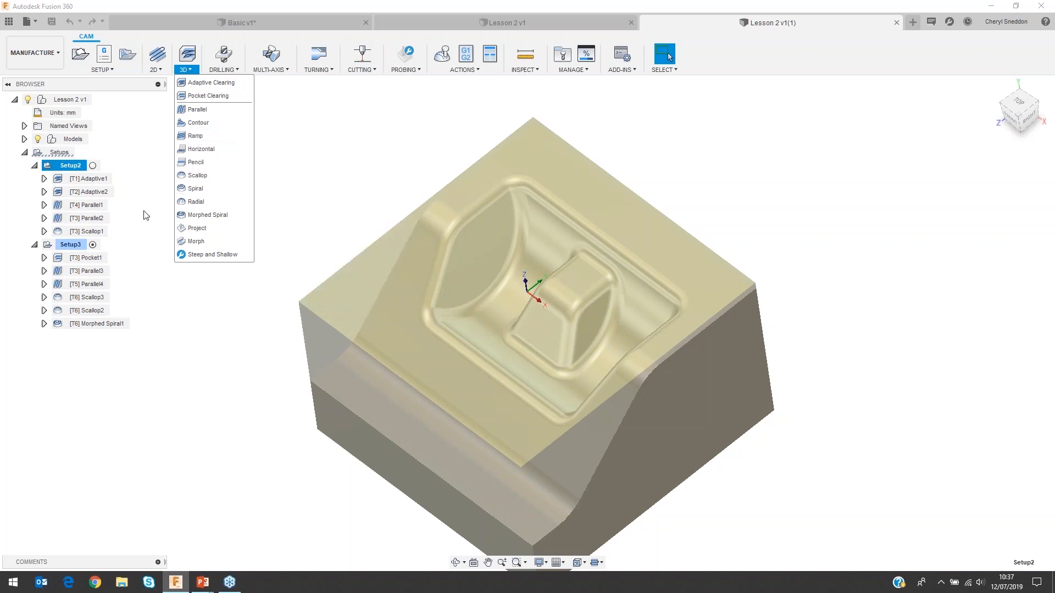
left_click(133, 178)
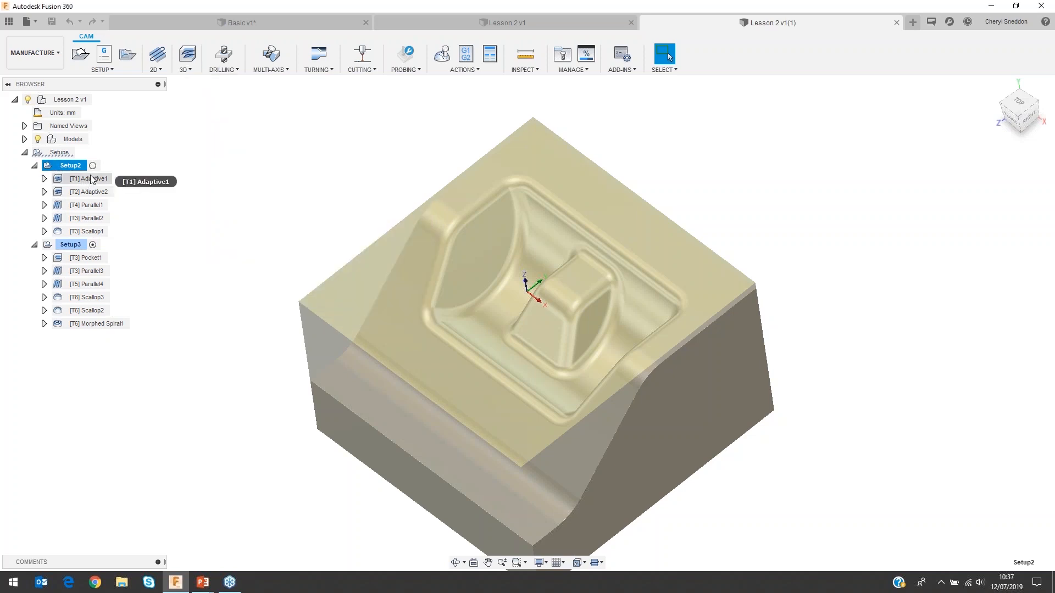
- Display the Scallop3 and Scallop2 toolpaths of Setup3 and examine the passes around the pocket rim and front ledge
left_click(96, 297)
middle_click_drag(370, 307, 429, 303, "shift")
scroll(594, 258, "up", 4)
left_click(97, 313)
middle_click_drag(506, 247, 528, 149, "shift")
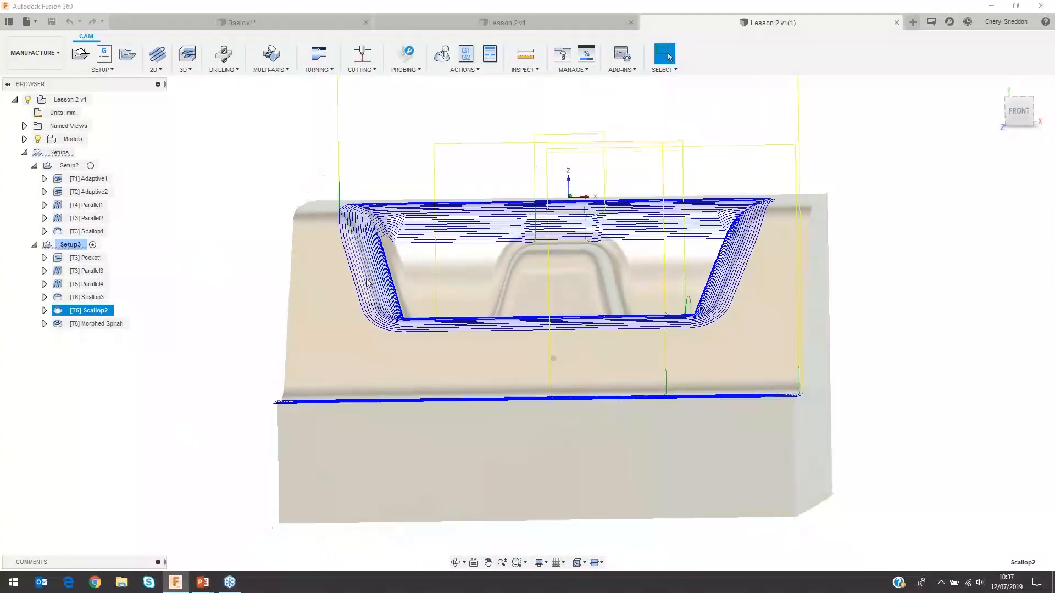
left_click(186, 64)
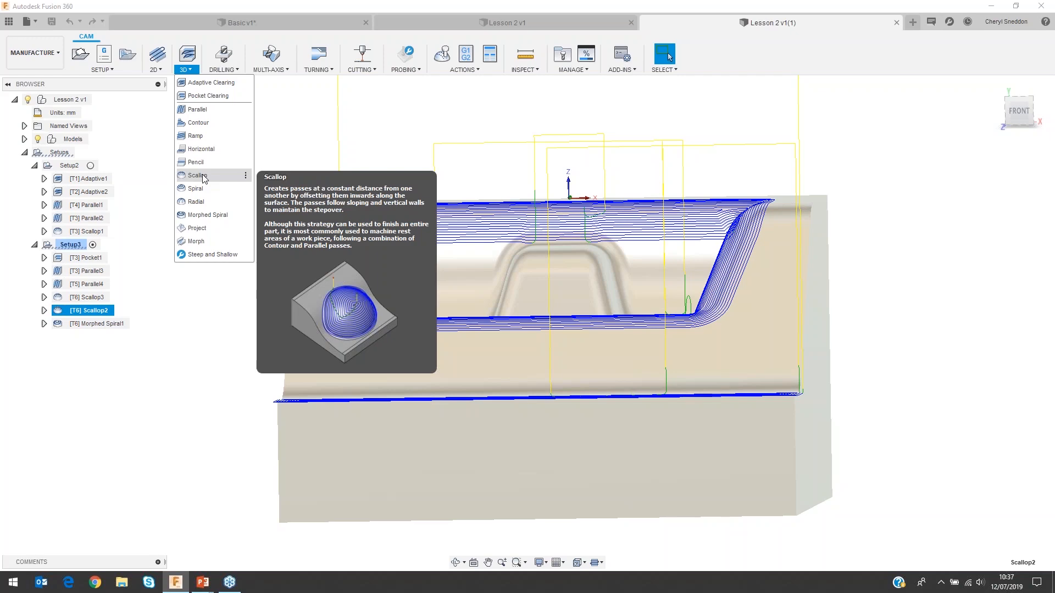
middle_click_drag(345, 160, 413, 176, "shift")
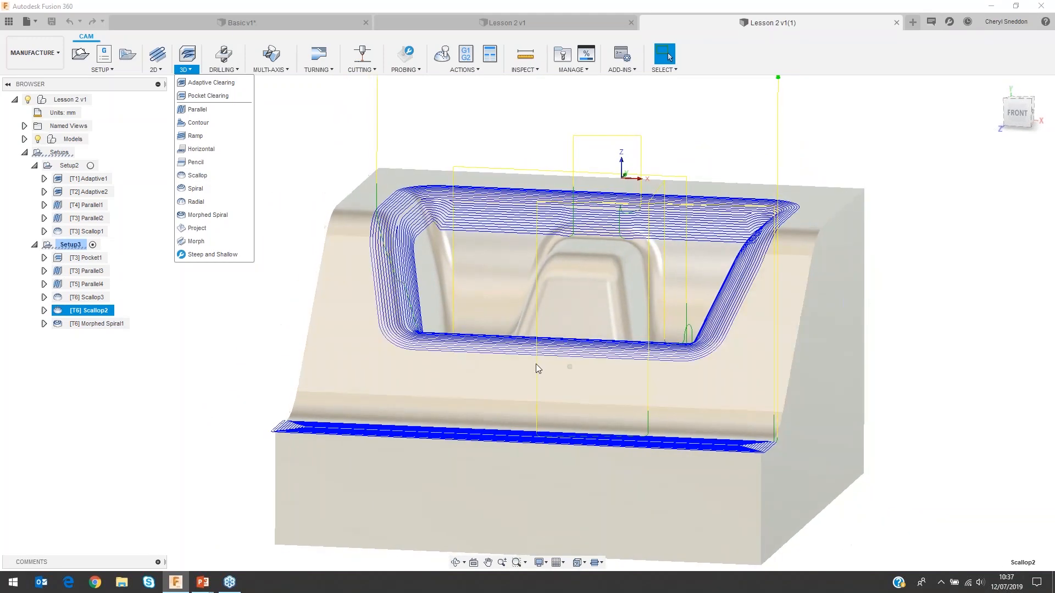
middle_click_drag(764, 254, 638, 205, "shift")
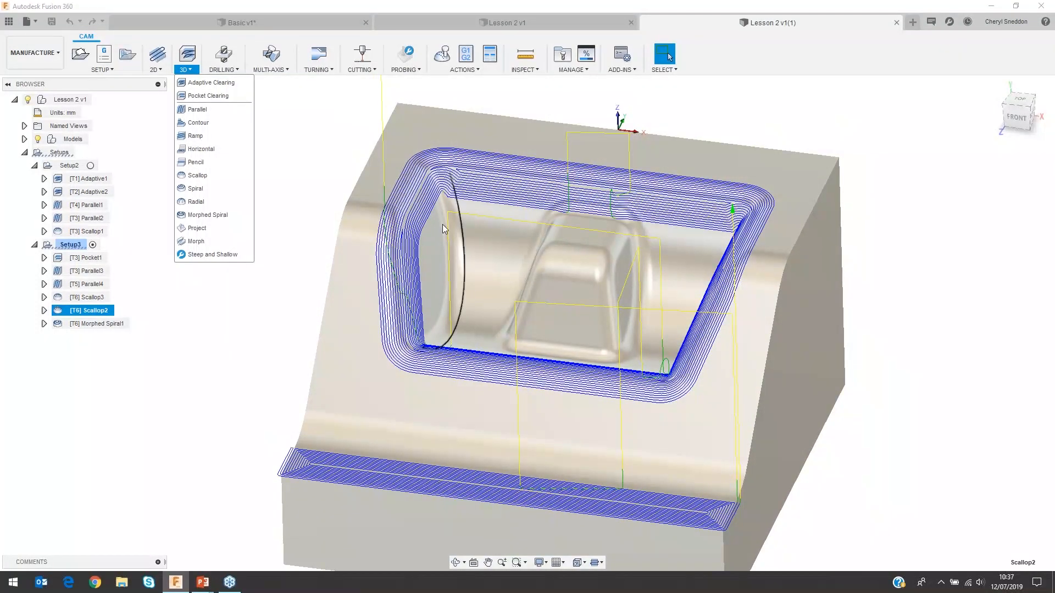
left_click(101, 378)
- Review Scallop2's tool, passes, heights and geometry settings, including its Avoid/Touch Surfaces options, without changing the operation
right_click(90, 311)
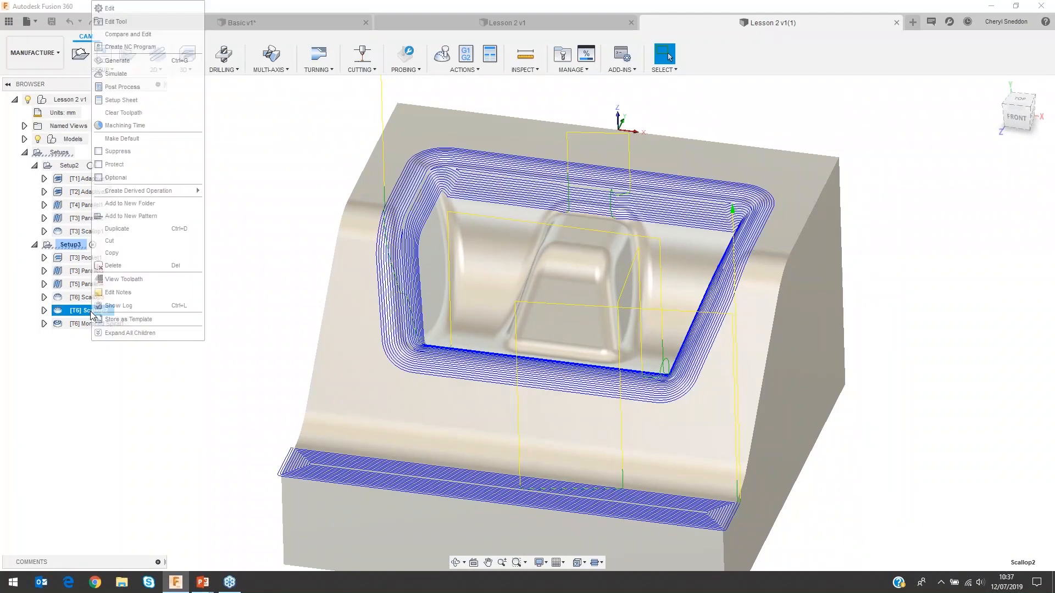
left_click(132, 9)
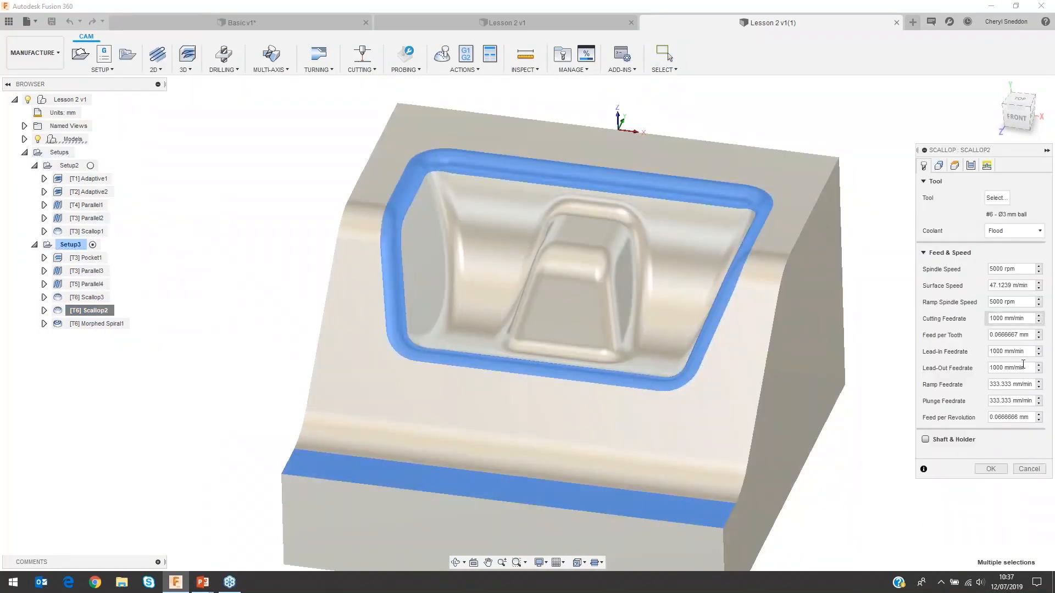
left_click(971, 166)
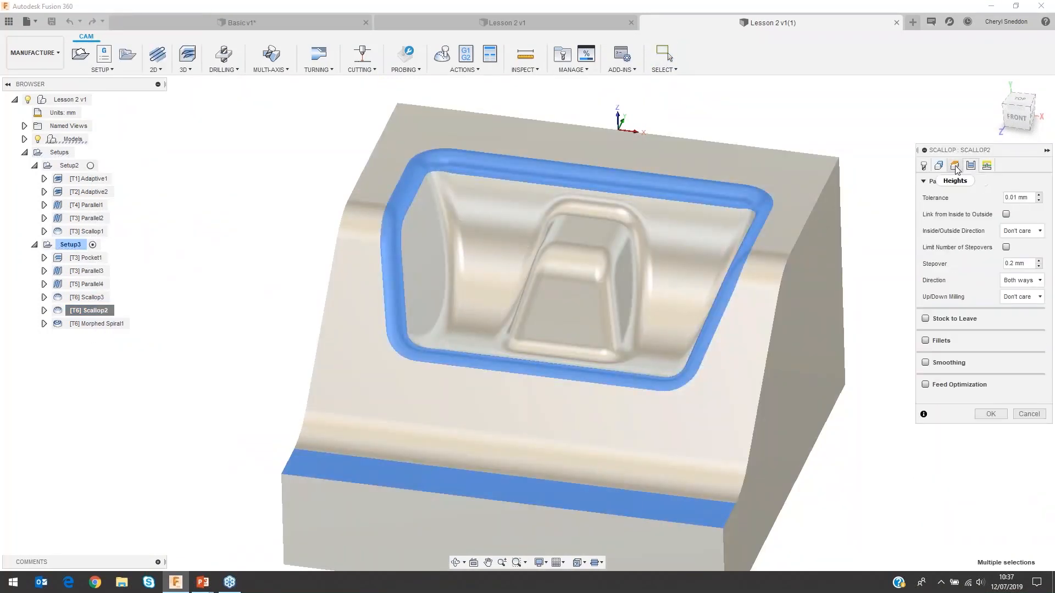
left_click(956, 167)
left_click(938, 166)
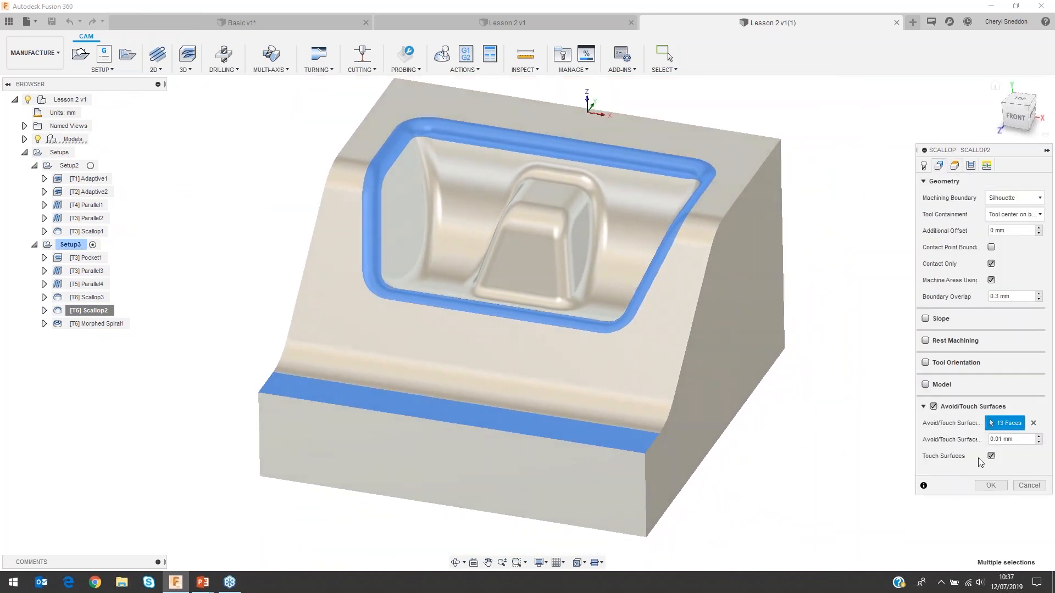
mouse_move(991, 456)
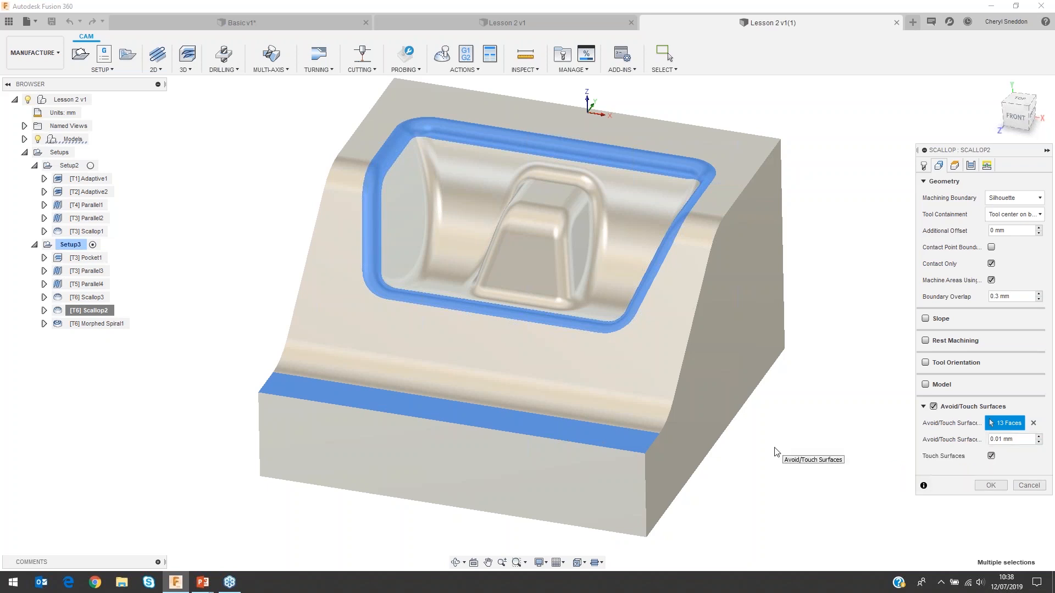
left_click(1033, 486)
- Simulate the operations of both Lesson 2 setups with stock removal at a faster playback speed
right_click(57, 153)
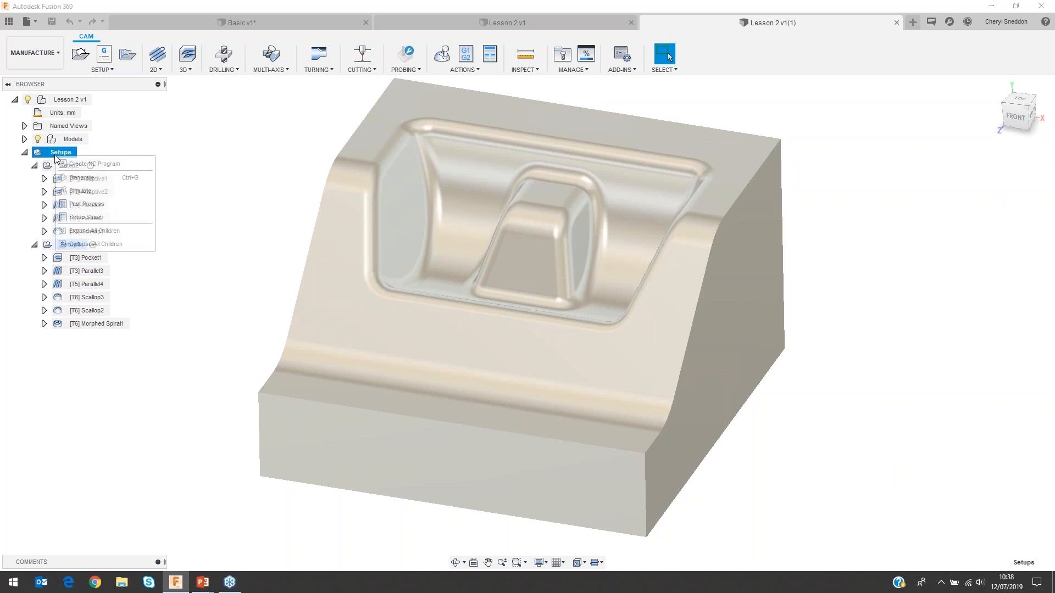
left_click(92, 191)
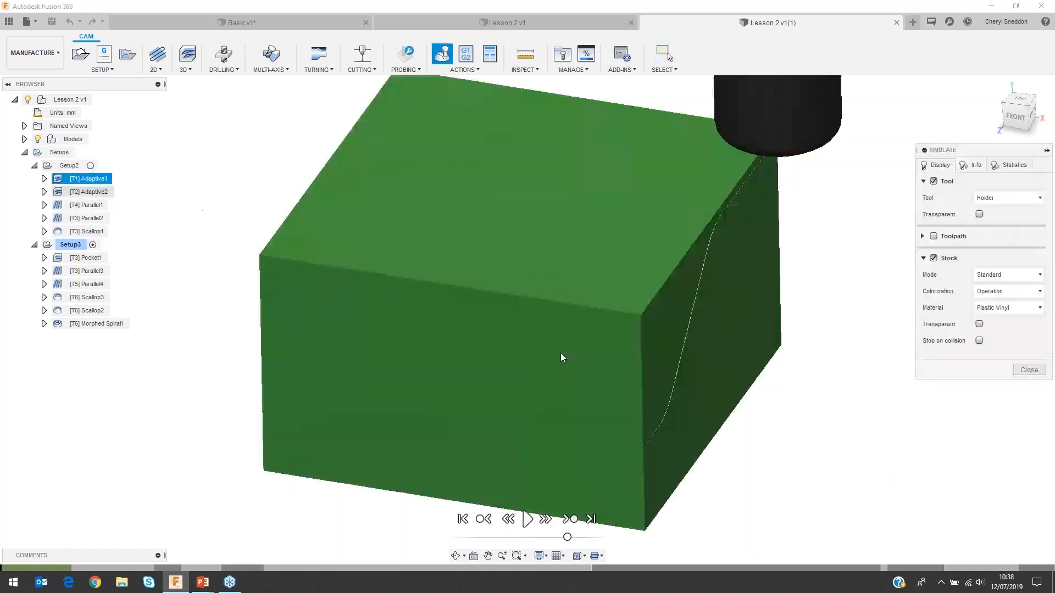
left_click_drag(569, 538, 588, 538)
left_click(528, 520)
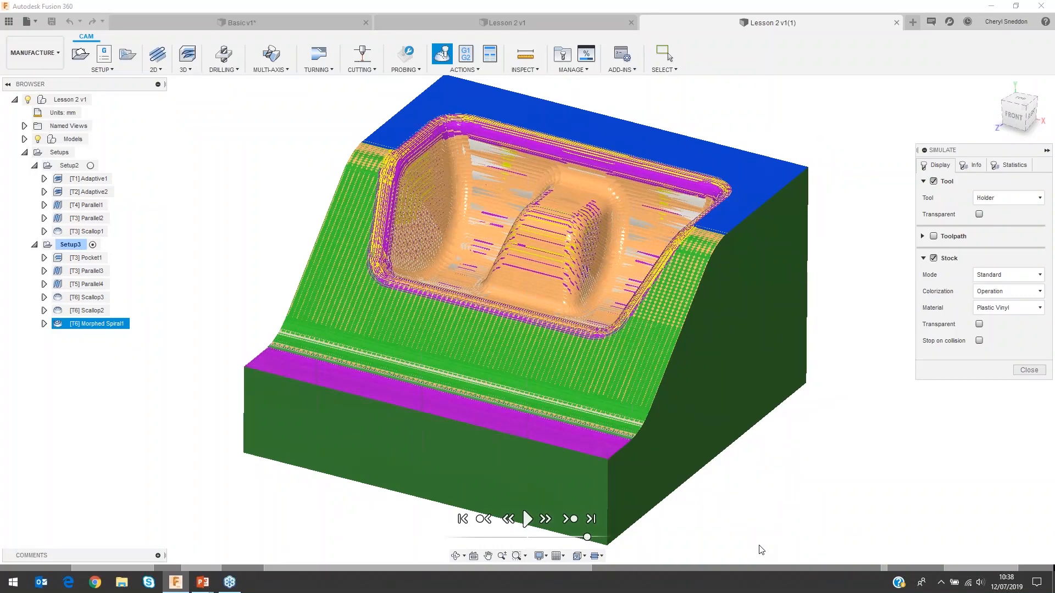
- Open the Lesson 3 design from the Archive folder of the CAM Conundrum project
left_click(42, 59)
left_click(9, 22)
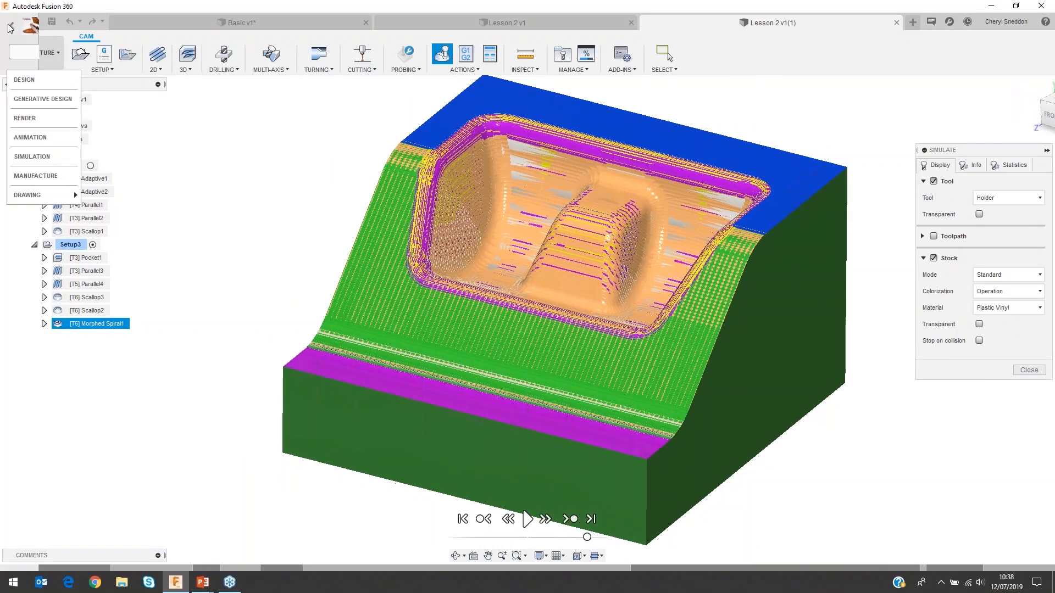
left_click(158, 235)
right_click(158, 236)
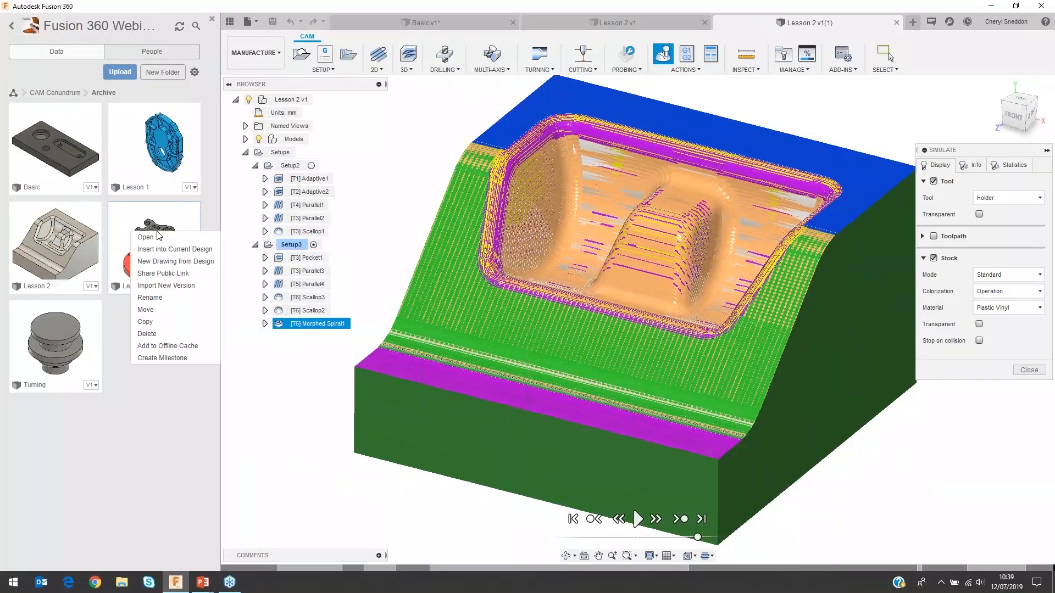
left_click(161, 239)
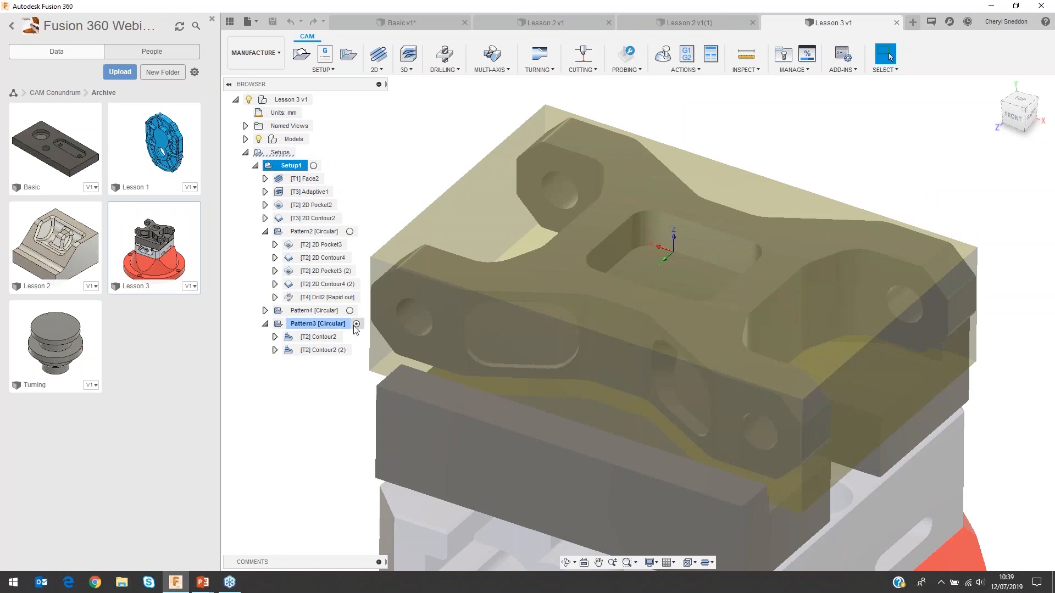
- Examine the Lesson 3 part from several sides, display the Pattern4 toolpaths and collapse Pattern2's operations
middle_click_drag(534, 317, 826, 405, "shift")
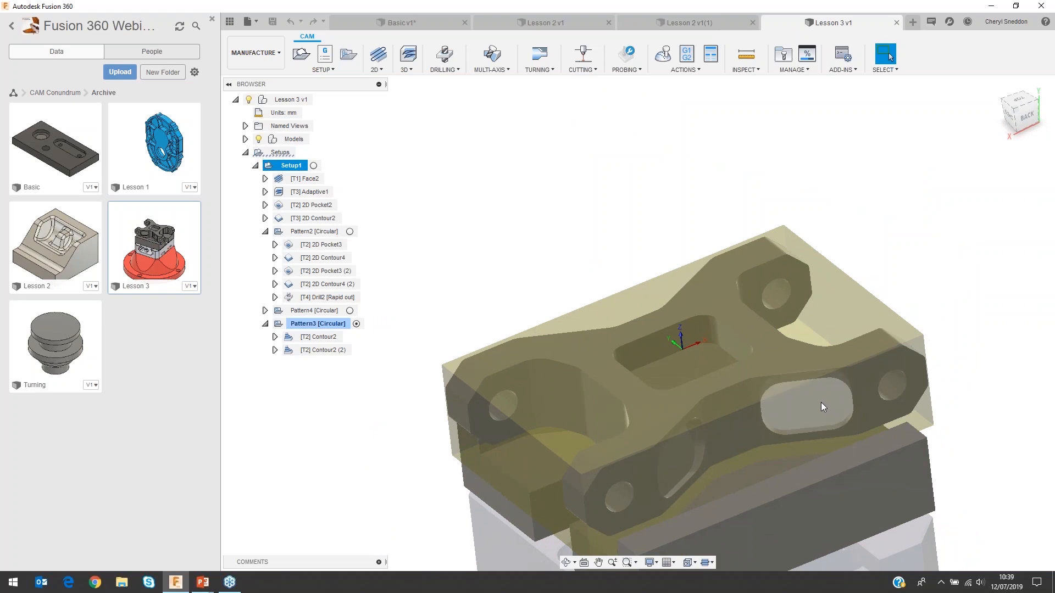
middle_click_drag(714, 347, 550, 352, "shift")
left_click(315, 311)
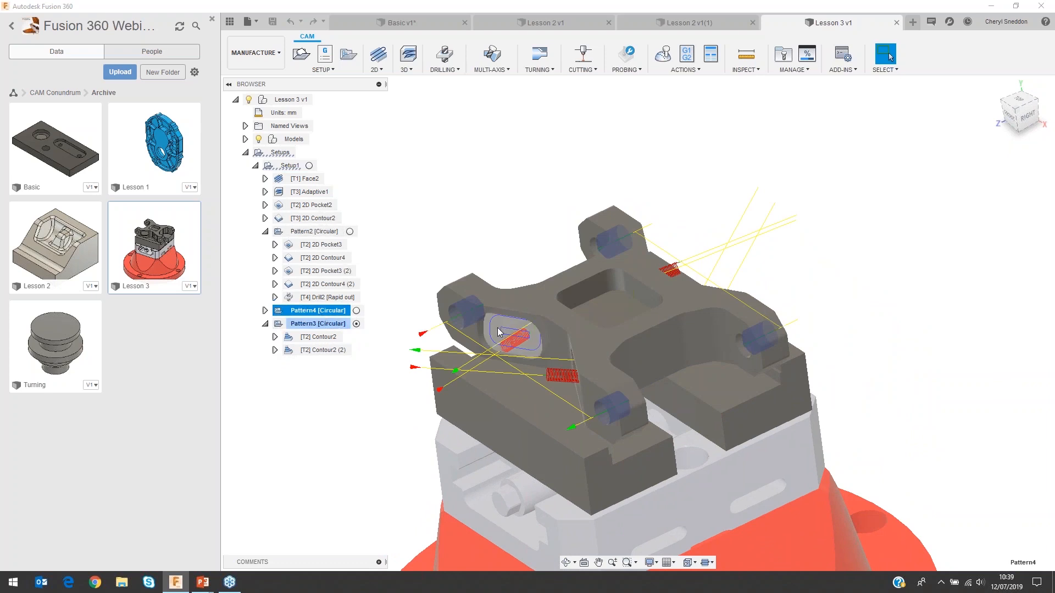
left_click(368, 158)
left_click(265, 232)
- Simulate all Lesson 3 operations with stock removal and slow down the playback near the Contour2 operation
right_click(272, 153)
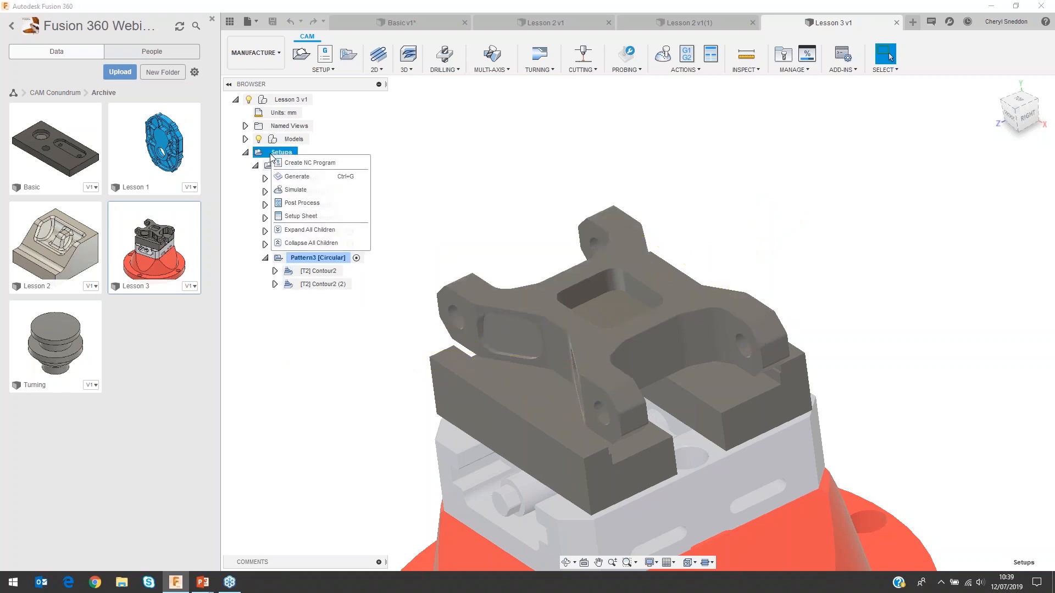
left_click(309, 191)
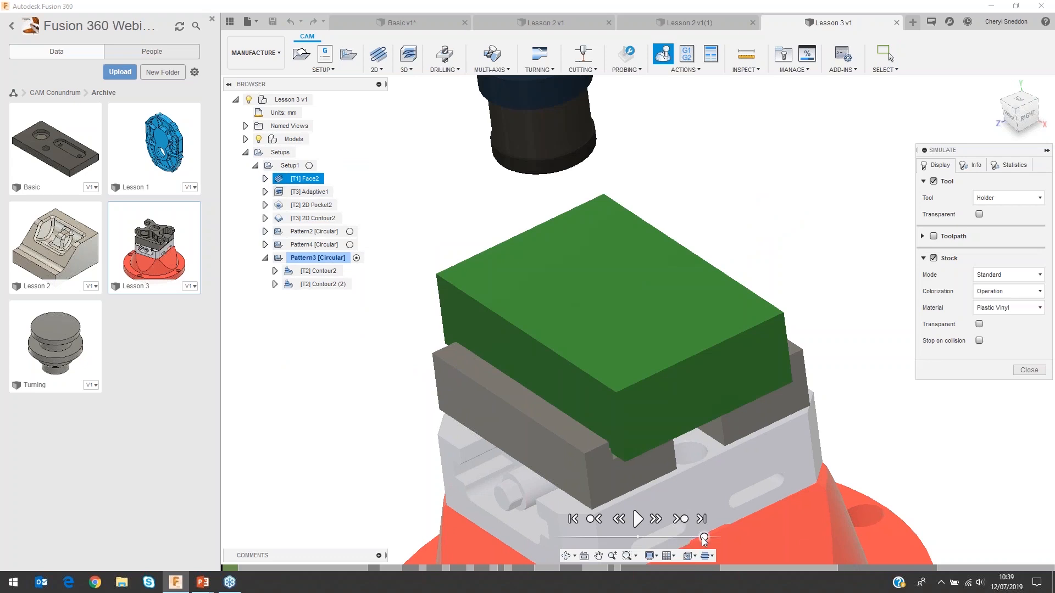
left_click(637, 519)
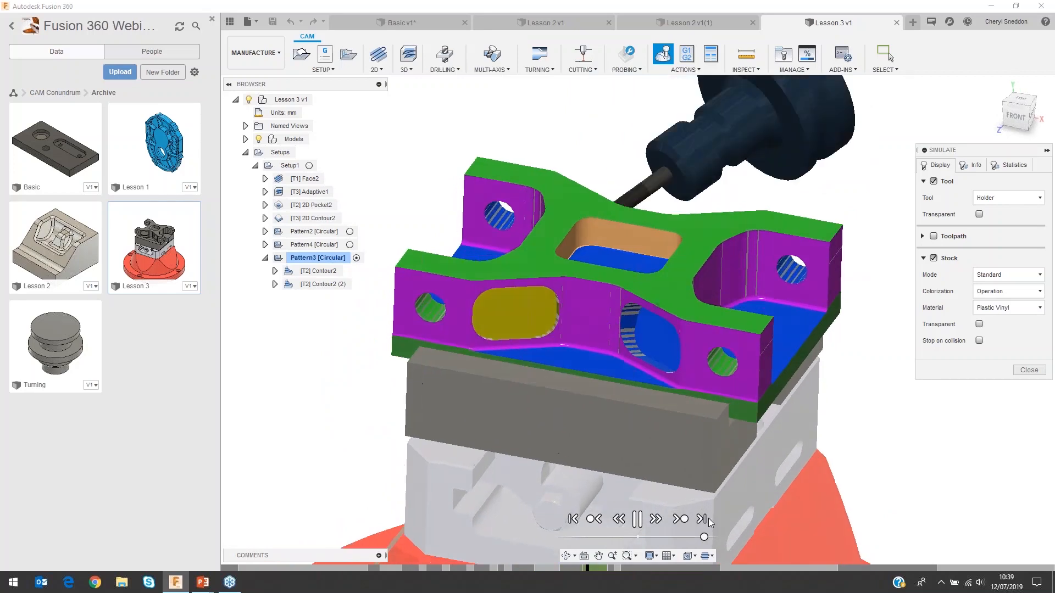
left_click(614, 522)
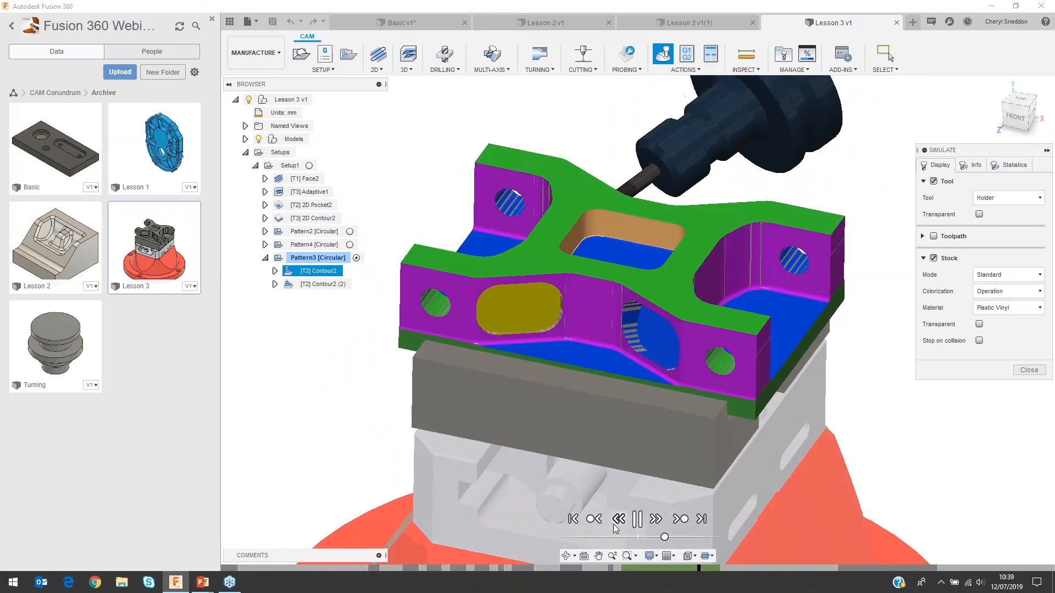
left_click(620, 521)
left_click(621, 521)
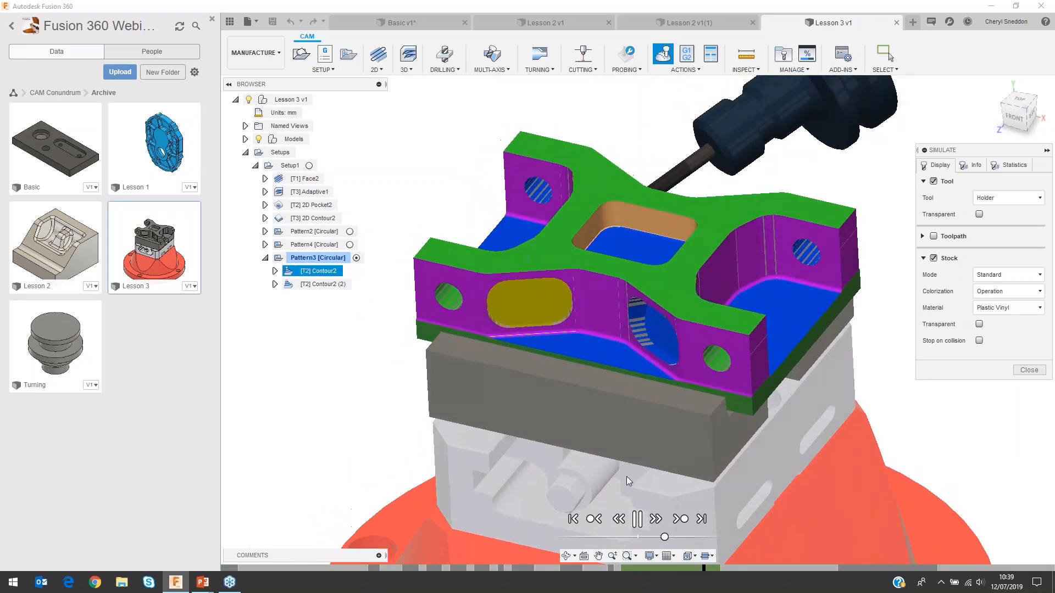
- Restart the Lesson 3 simulation from the beginning, speed up playback to watch it through Contour2, and close the simulation
left_click(637, 519)
left_click(577, 522)
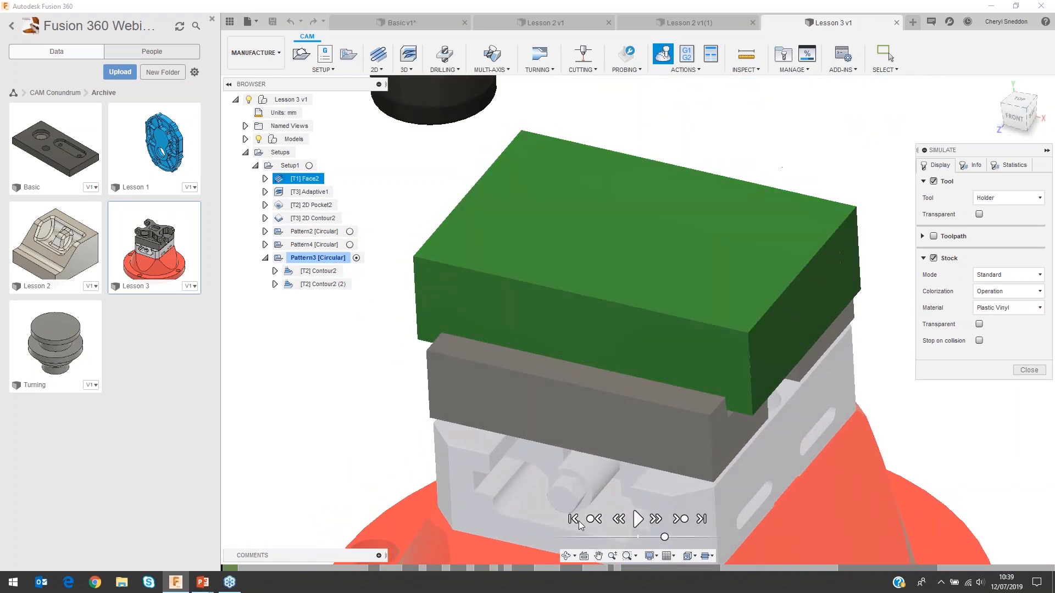
left_click(637, 519)
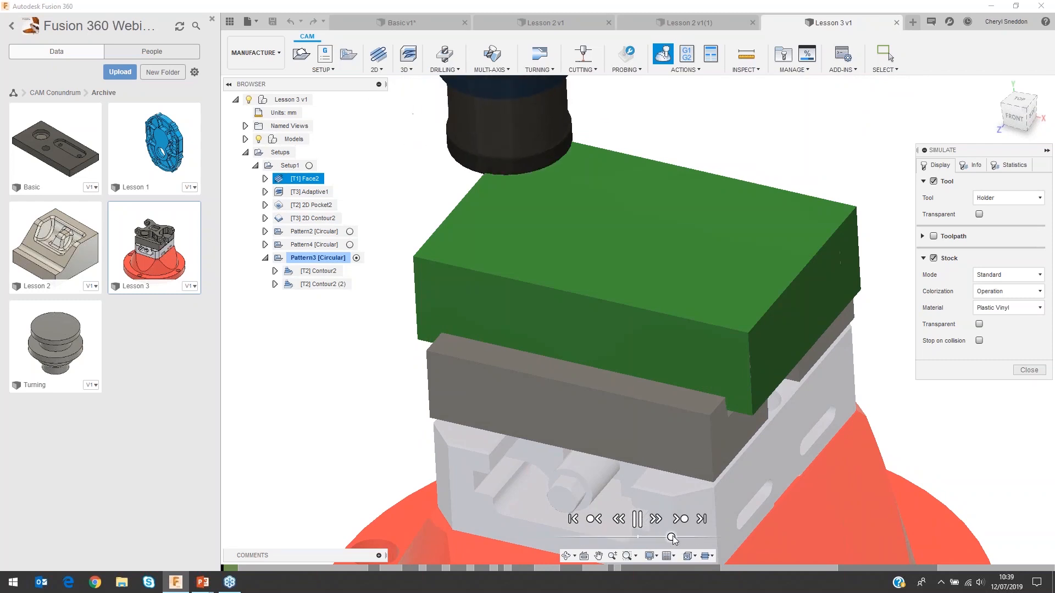
left_click_drag(672, 538, 684, 539)
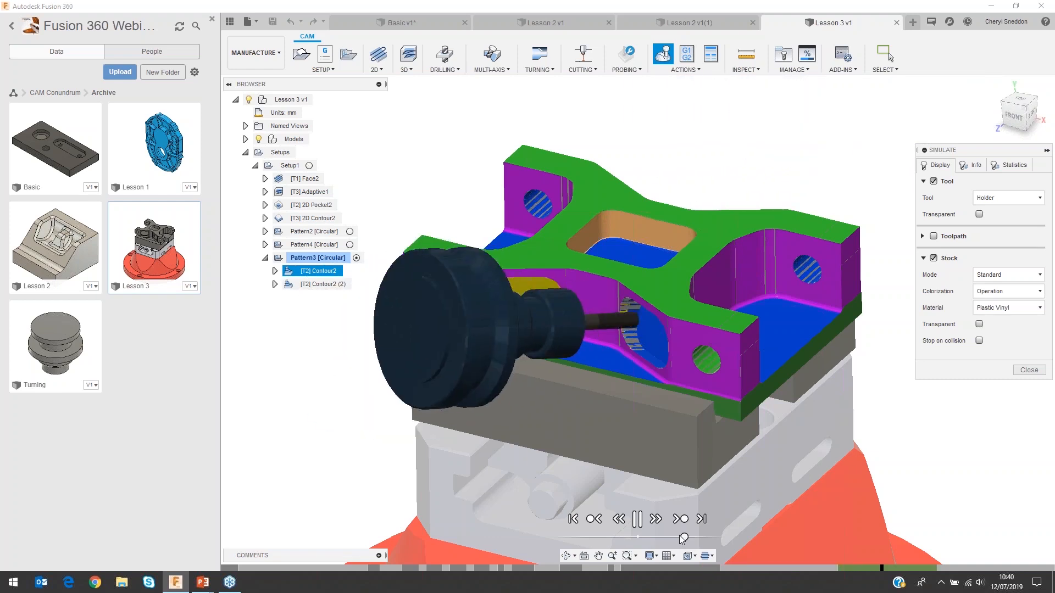
left_click(1029, 370)
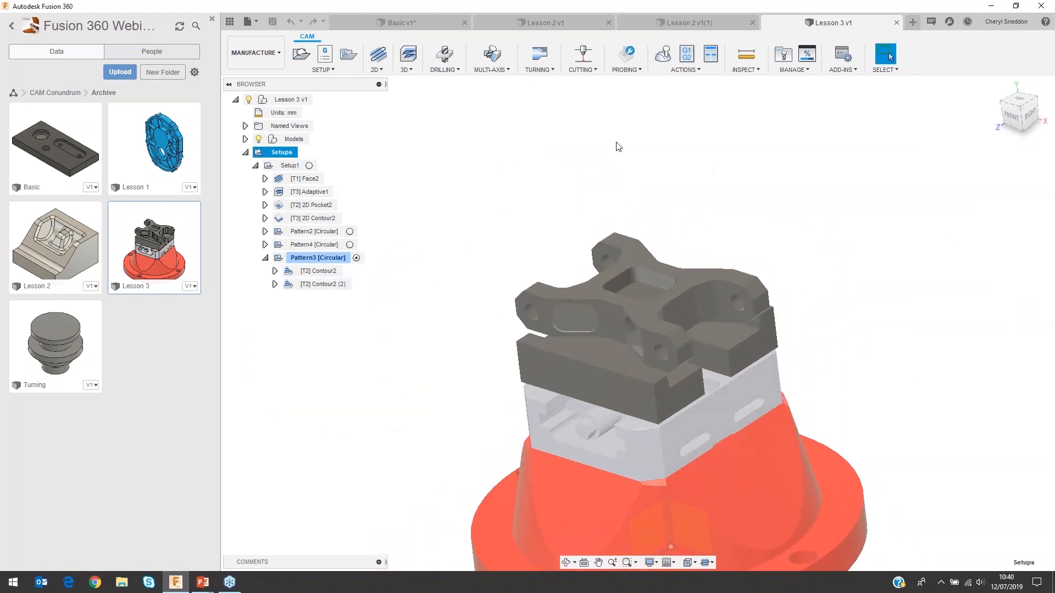
- Open the Post Process settings for the Basic design's Setup1 and filter the post configurations to Milling
left_click(401, 24)
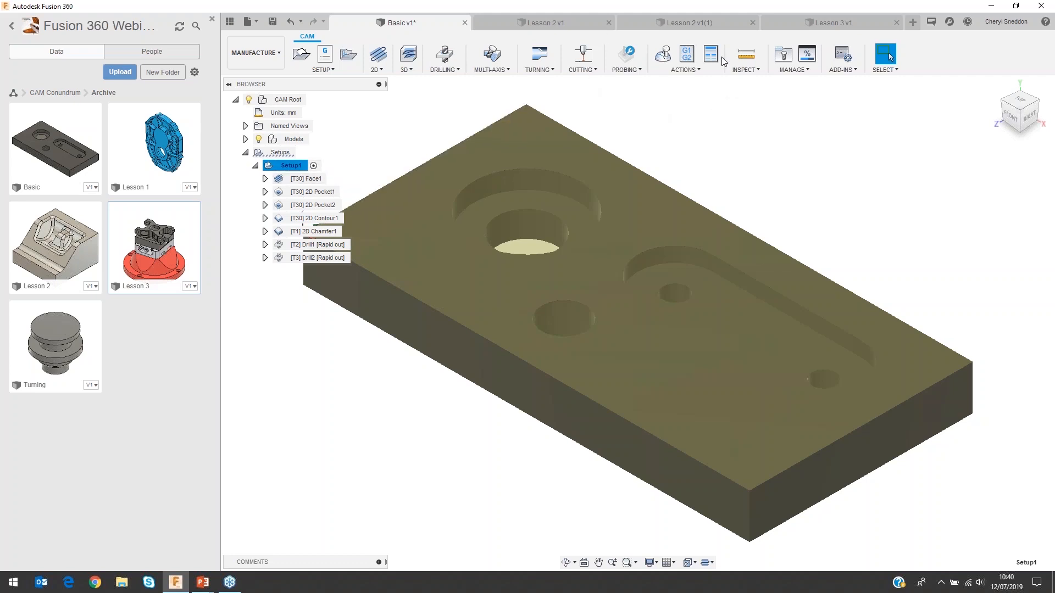
left_click(686, 57)
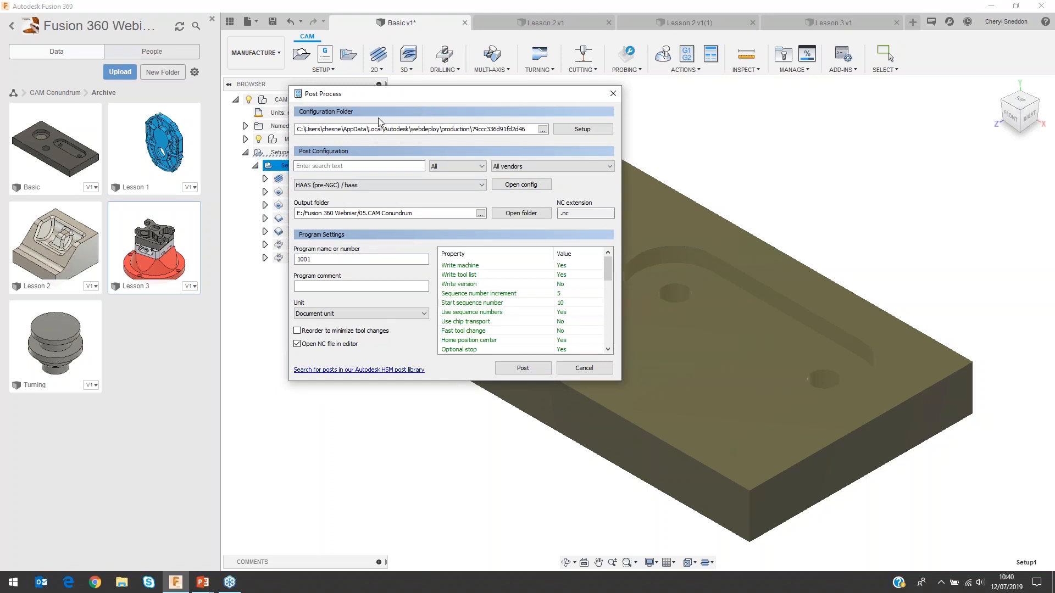
left_click(456, 166)
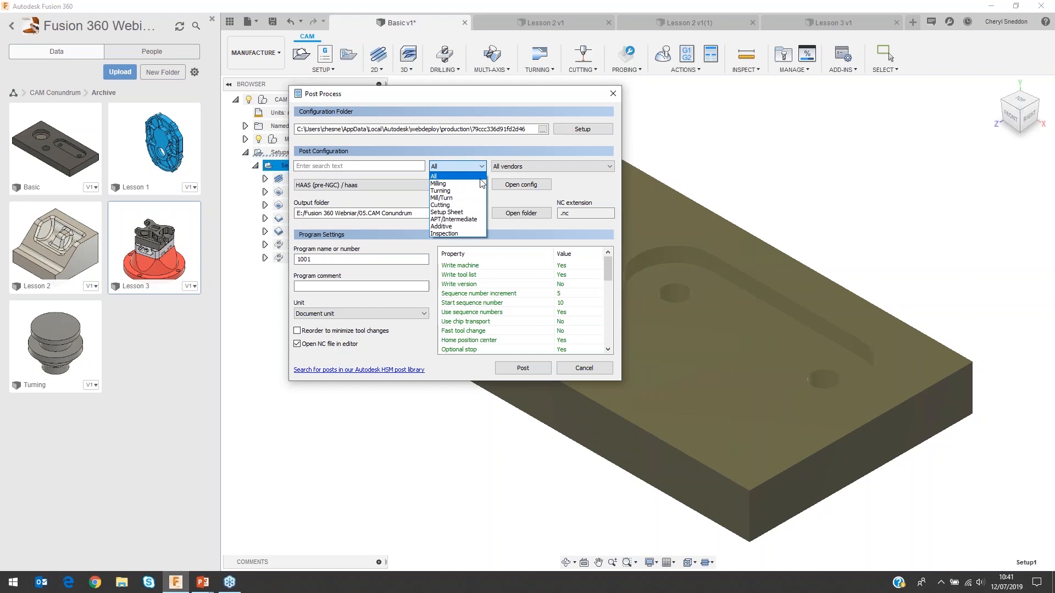
left_click(459, 184)
- Browse the available milling post configurations and keep HAAS (pre-NGC) / haas as the selected post
left_click(427, 187)
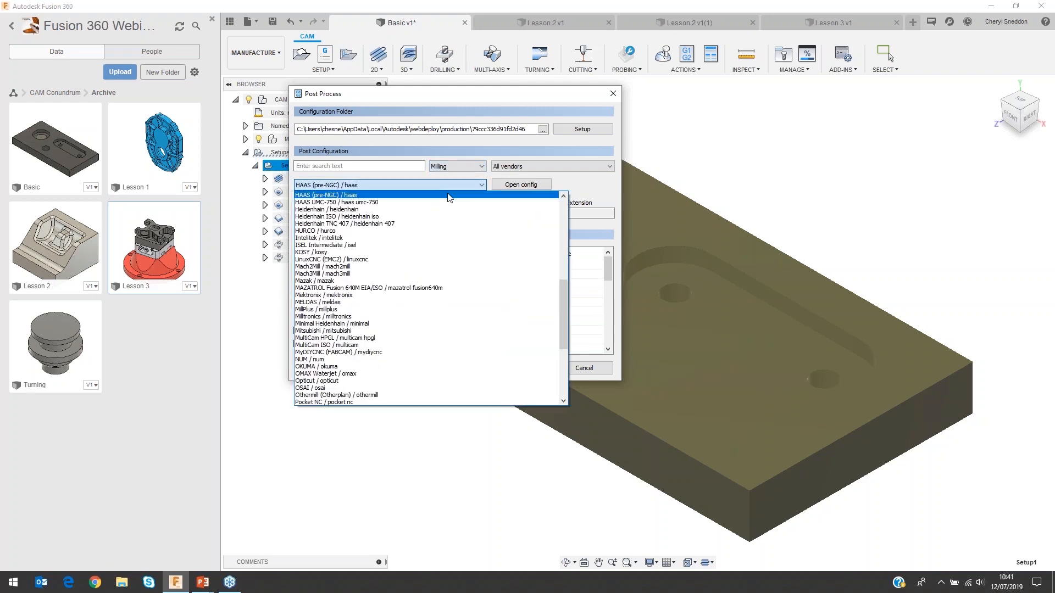
left_click_drag(561, 297, 529, 292)
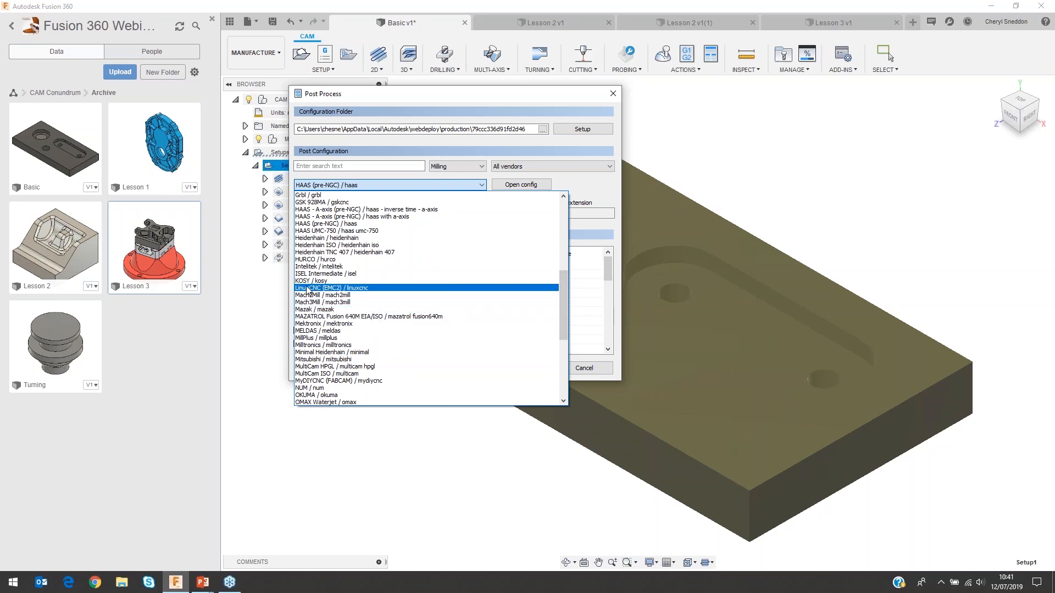
scroll(324, 354, "down", 8)
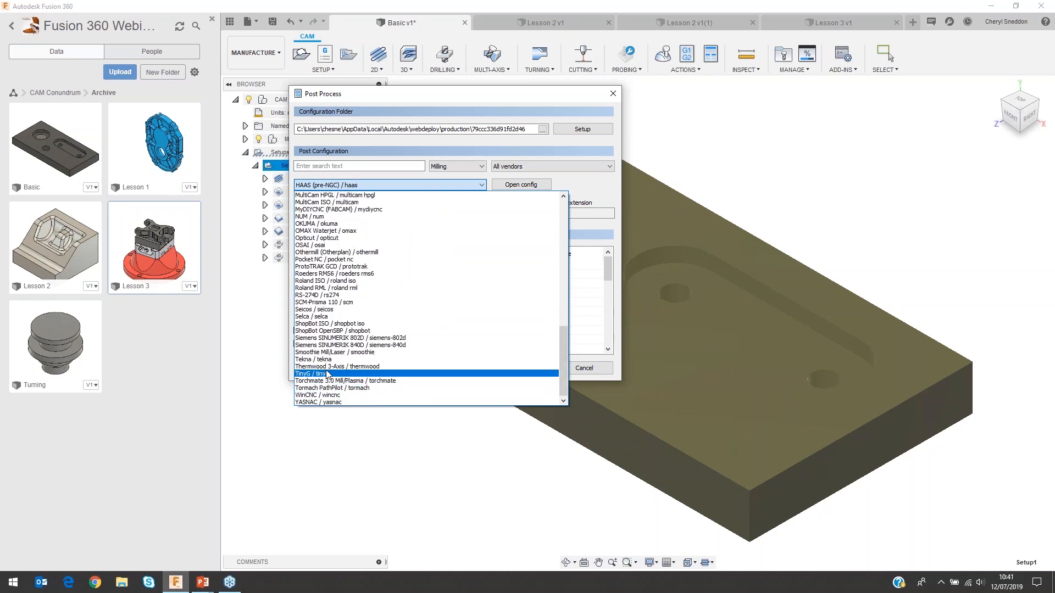
left_click(583, 182)
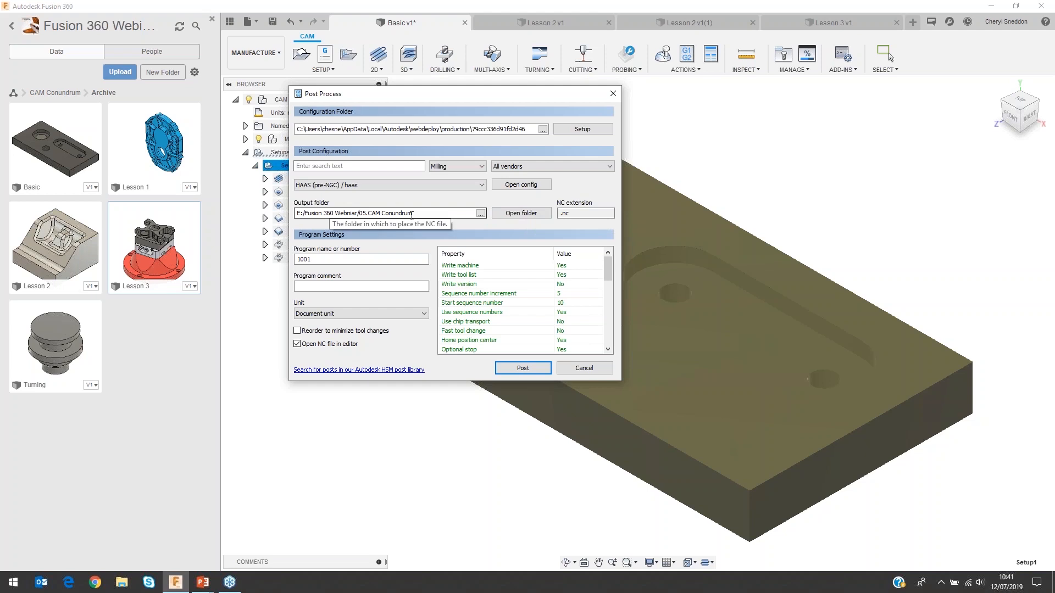
- Open the online Autodesk HSM post library, then post process Setup1 and save it as 1001.nc in the 05.CAM Conundrum folder
left_click_drag(313, 260, 281, 258)
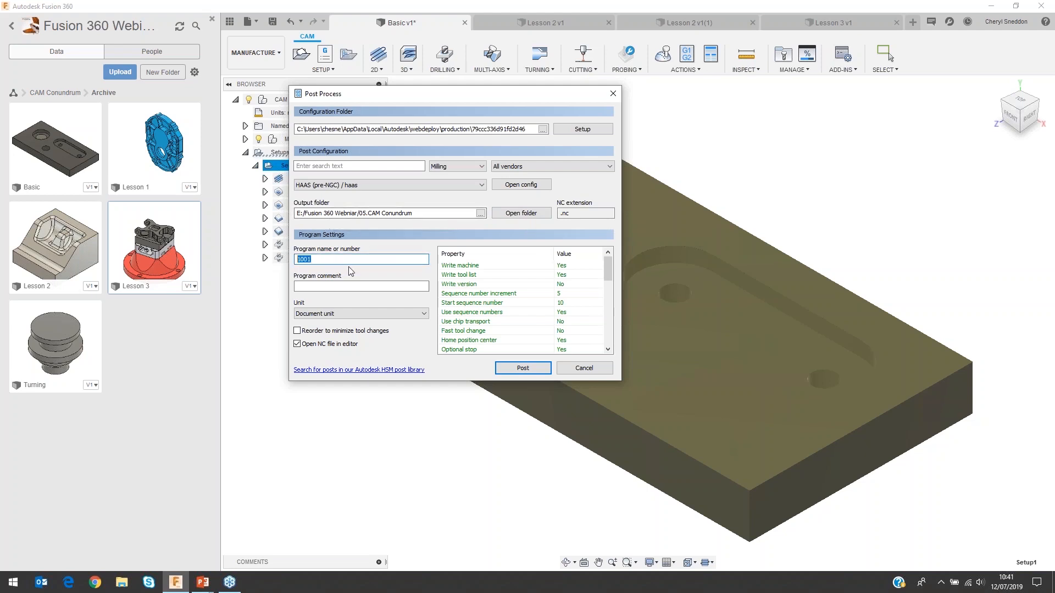
left_click(358, 370)
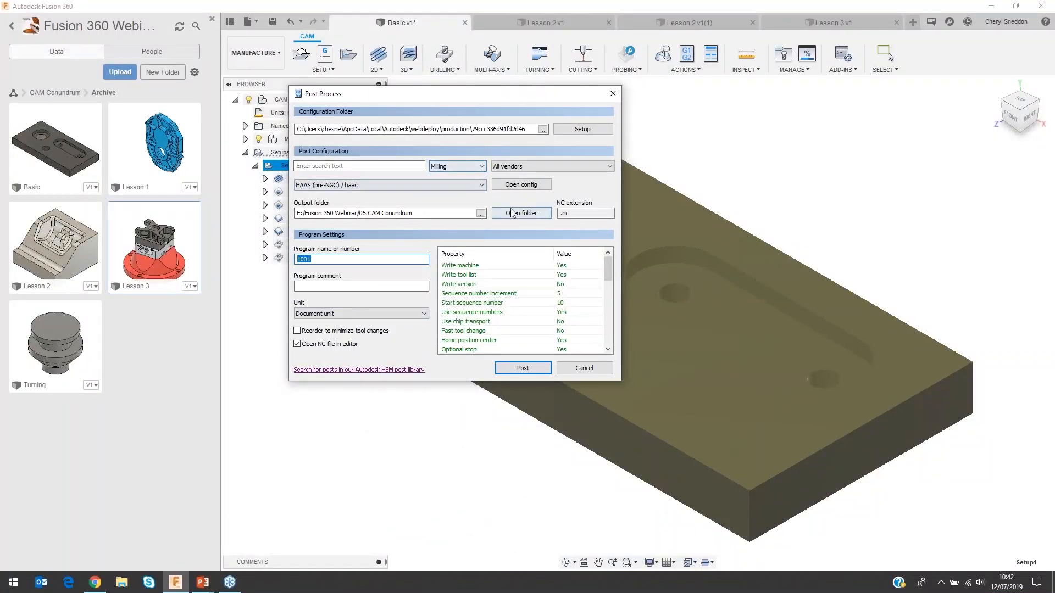
left_click(538, 369)
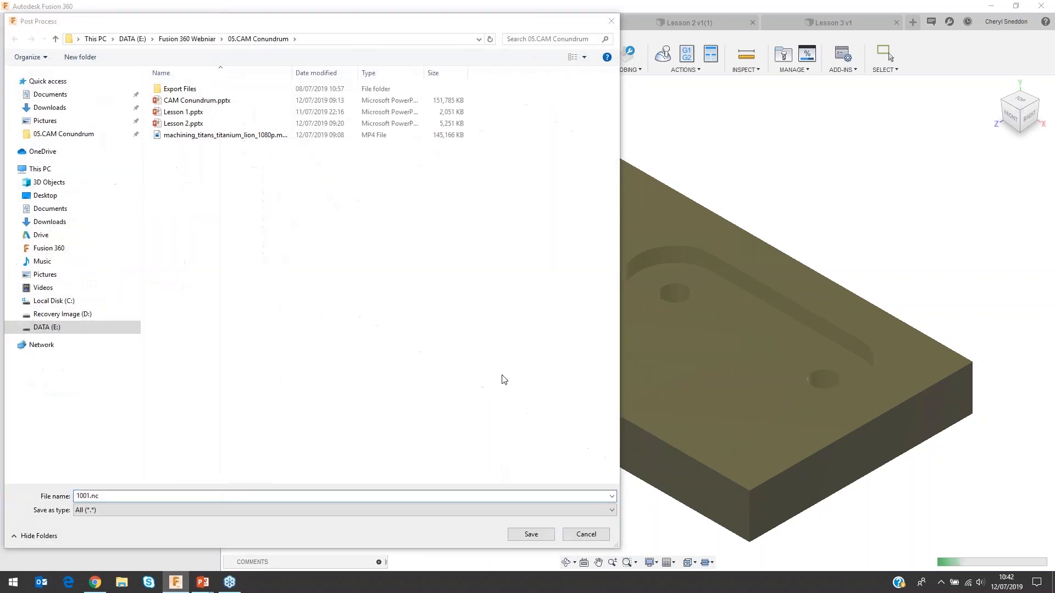
left_click(531, 534)
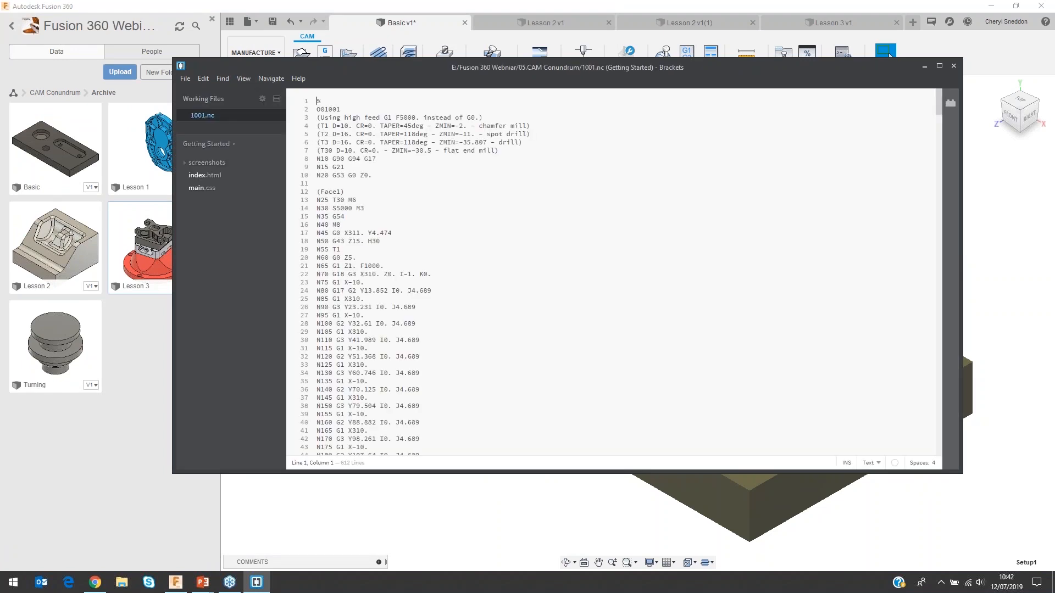
- Examine the posted NC code, including the tool list comments, the Face1 section and the pocket operations
scroll(519, 328, "down", 15)
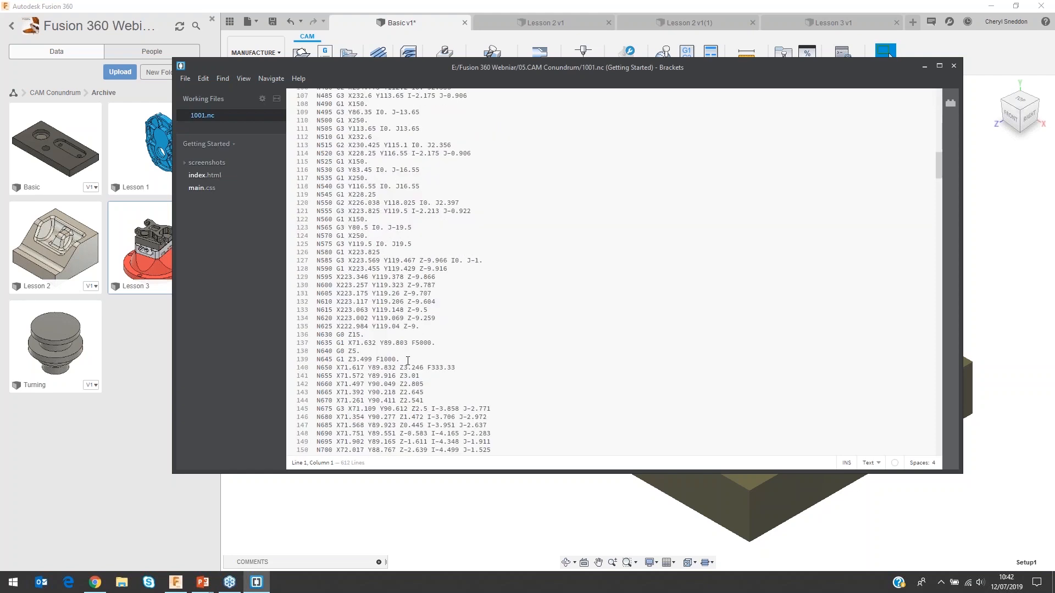
scroll(411, 361, "up", 15)
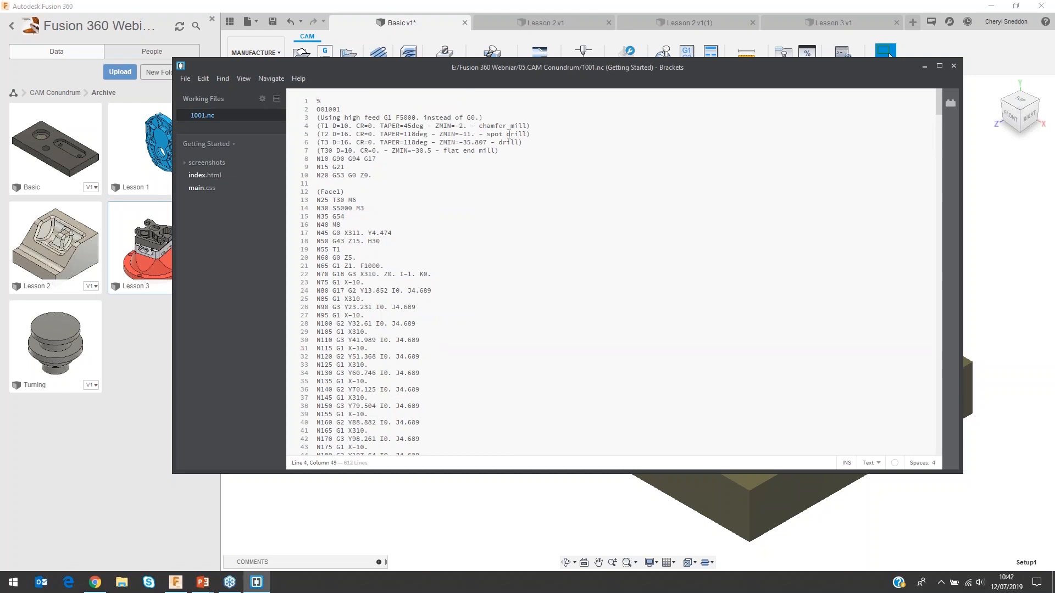
left_click(508, 133)
left_click(504, 142)
left_click_drag(317, 192, 344, 191)
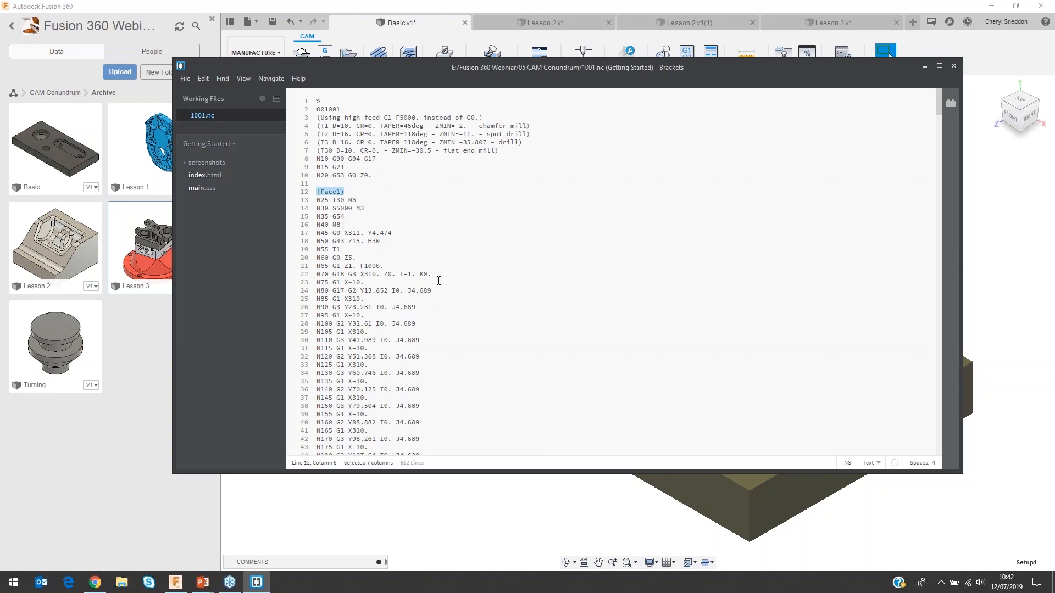
scroll(439, 281, "down", 20)
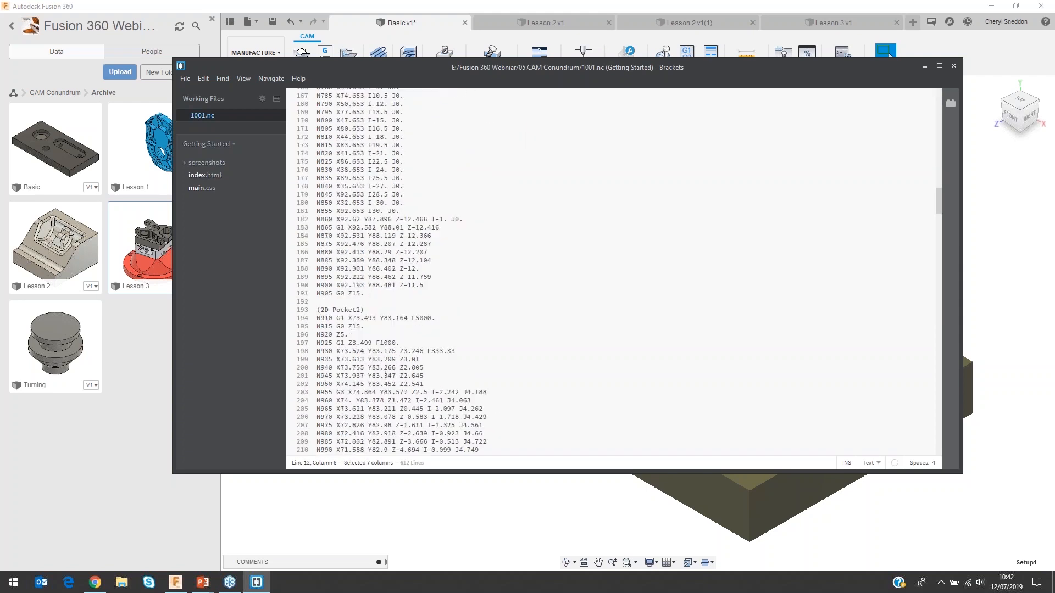
scroll(386, 375, "up", 20)
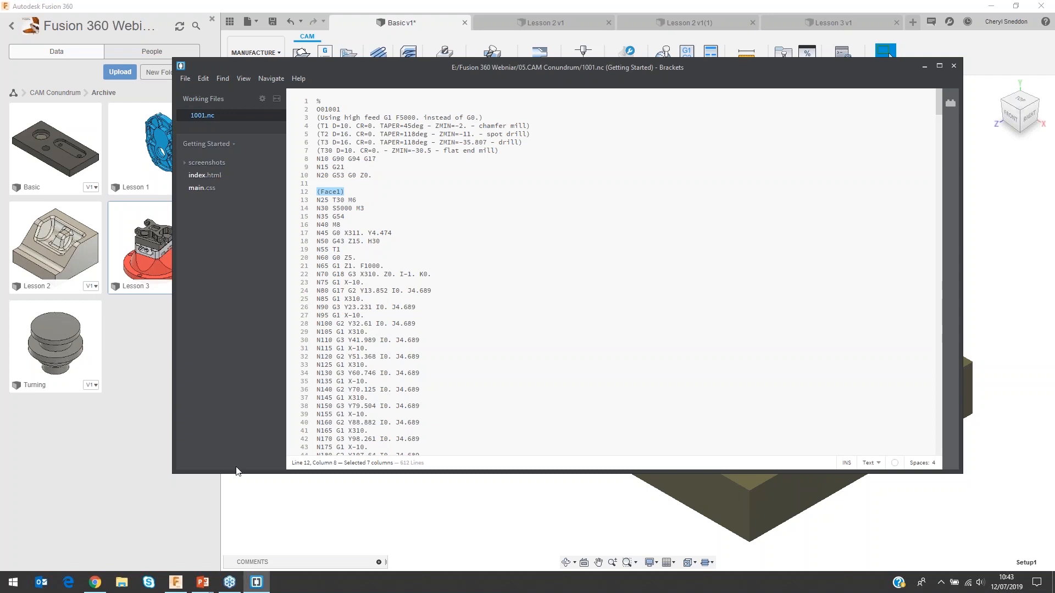
- Indent the selected (Face1) comment in the NC file by four tabs
key("Tab")
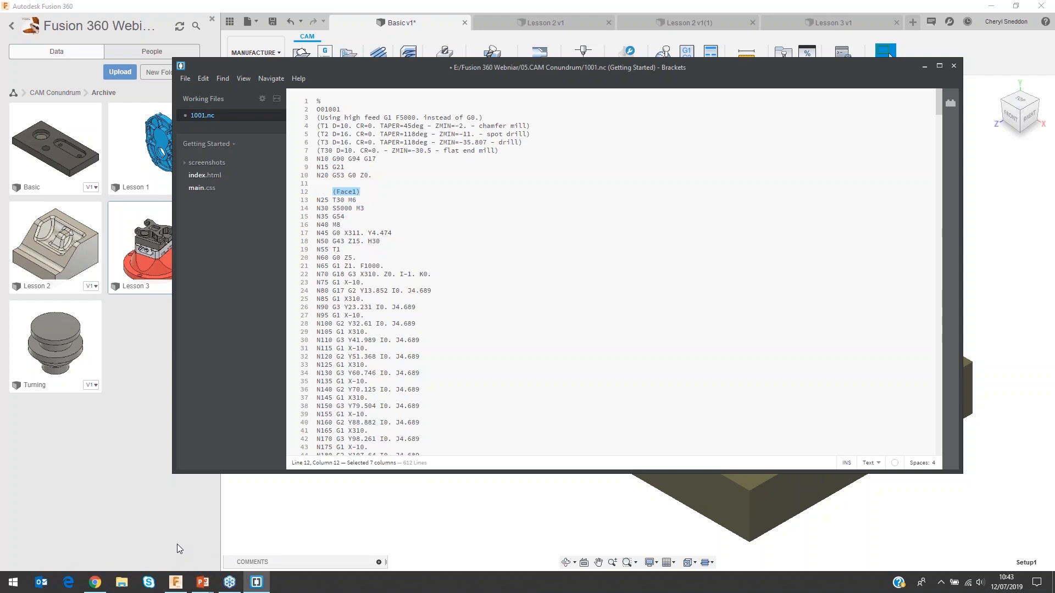
key("Tab")
key("Tab")
key("Tab")
- Switch to the CAM Conundrum PowerPoint slide show and advance to the Fusion Extensions slide
left_click(461, 506)
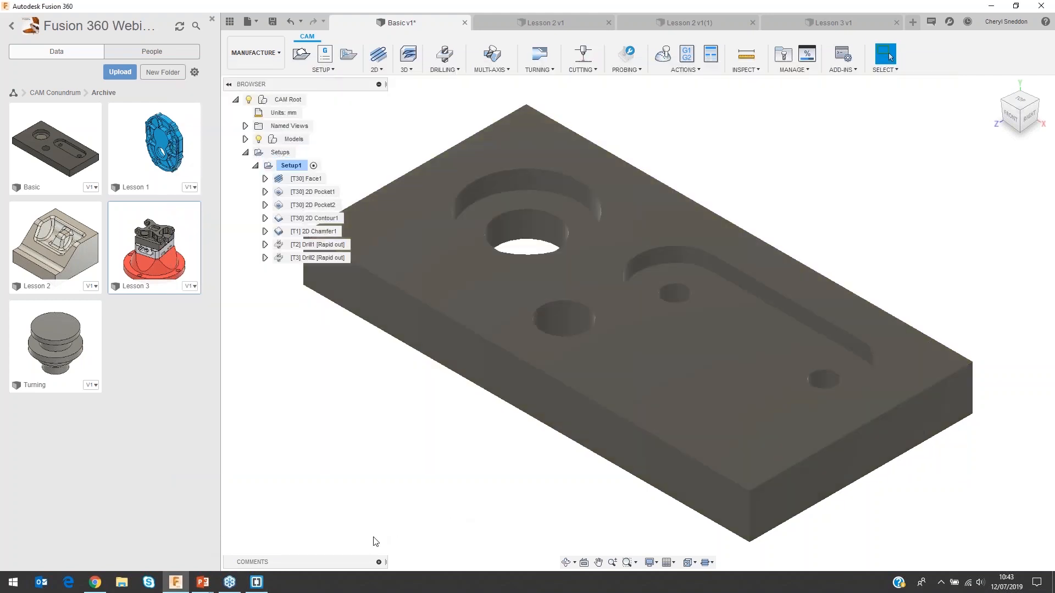
key("super+Tab")
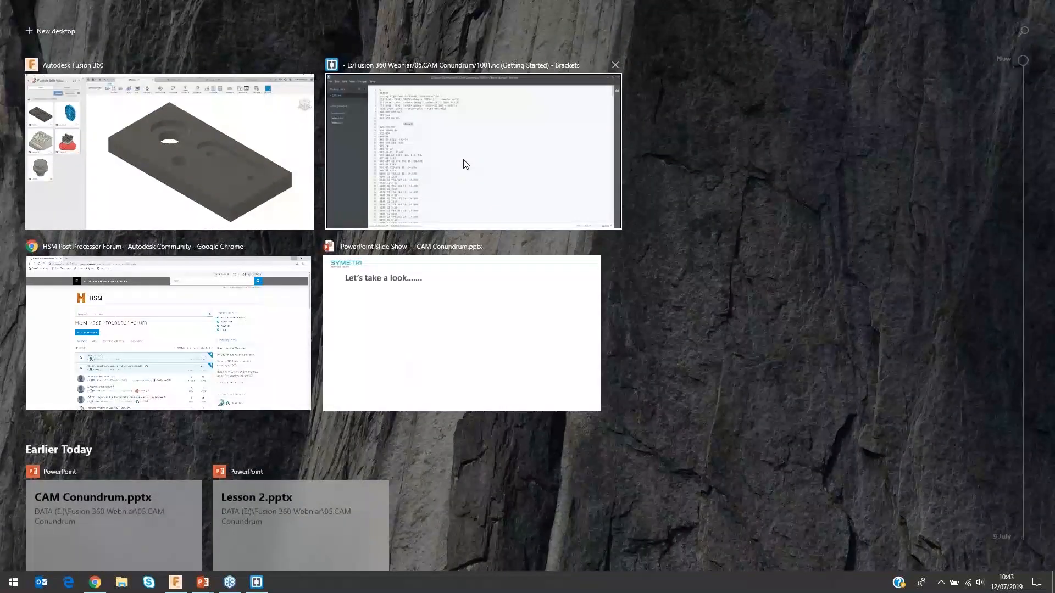
left_click(385, 334)
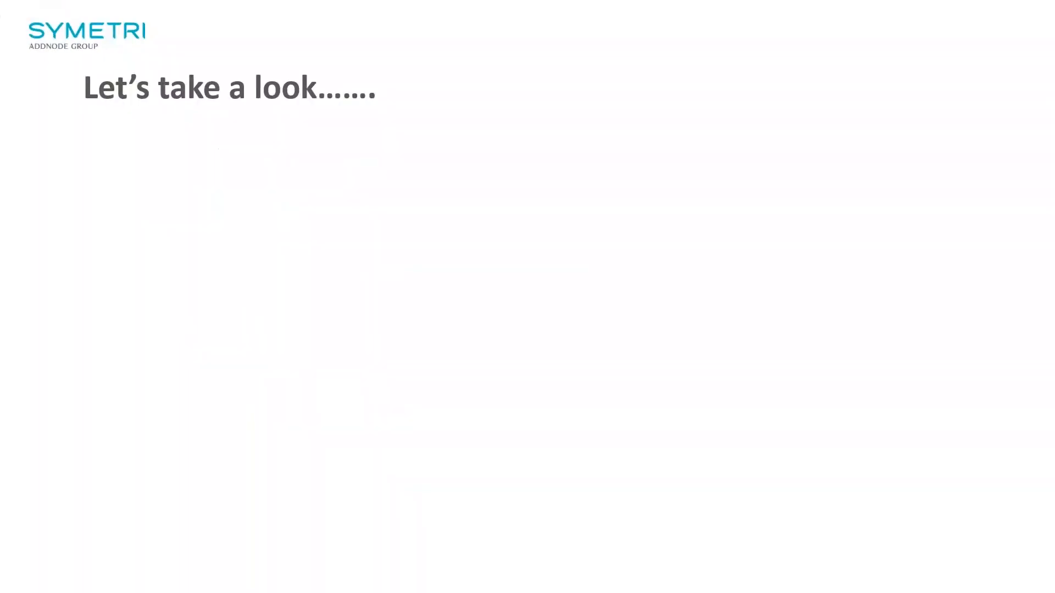
left_click(1033, 506)
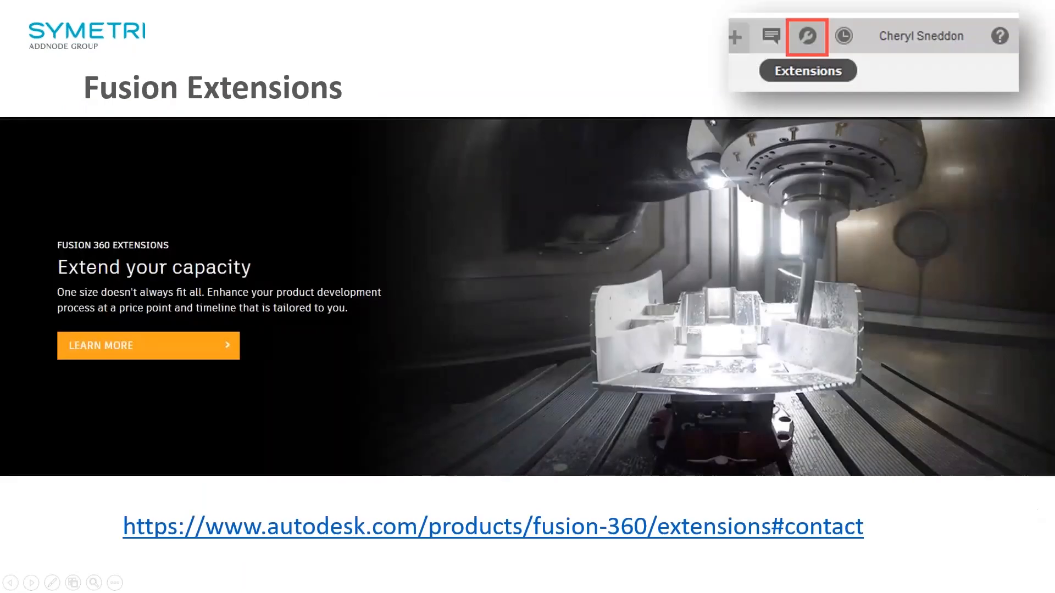